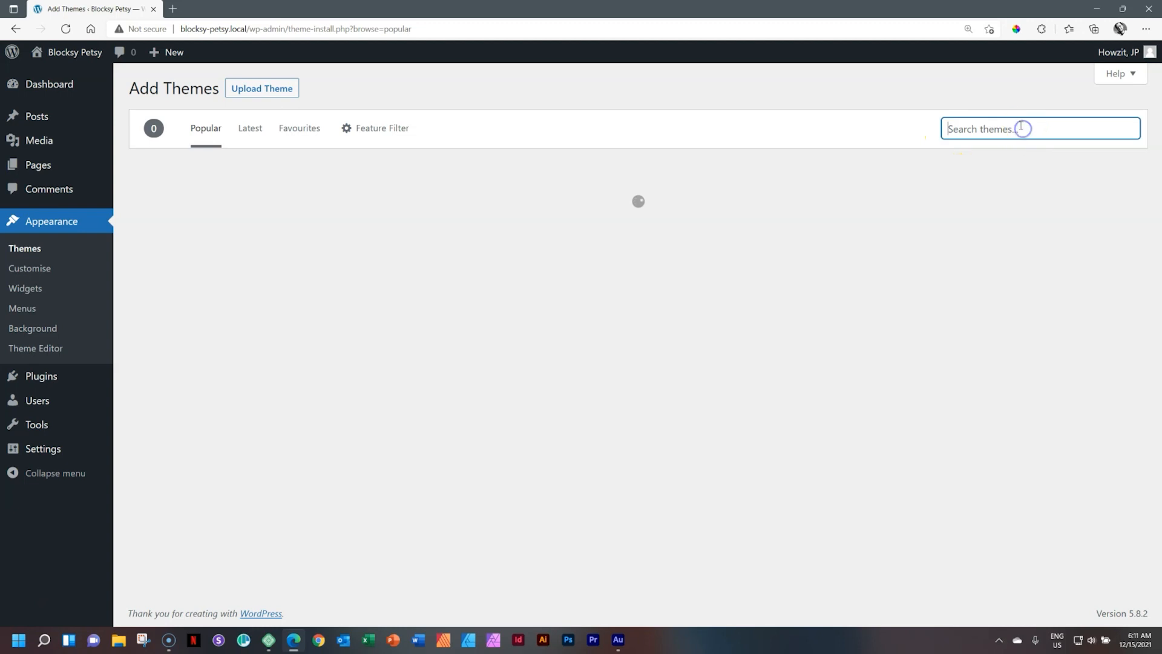
Search the theme directory for "blocksy", then install and activate the Blocksy theme
text(blocksy)
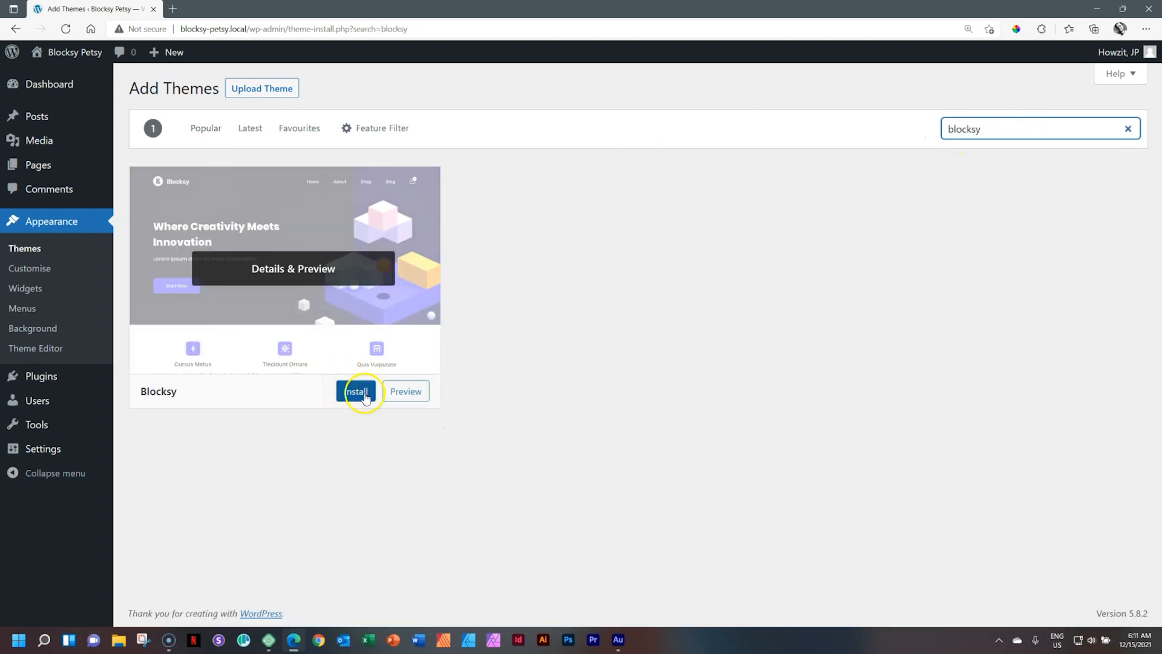
click(364, 393)
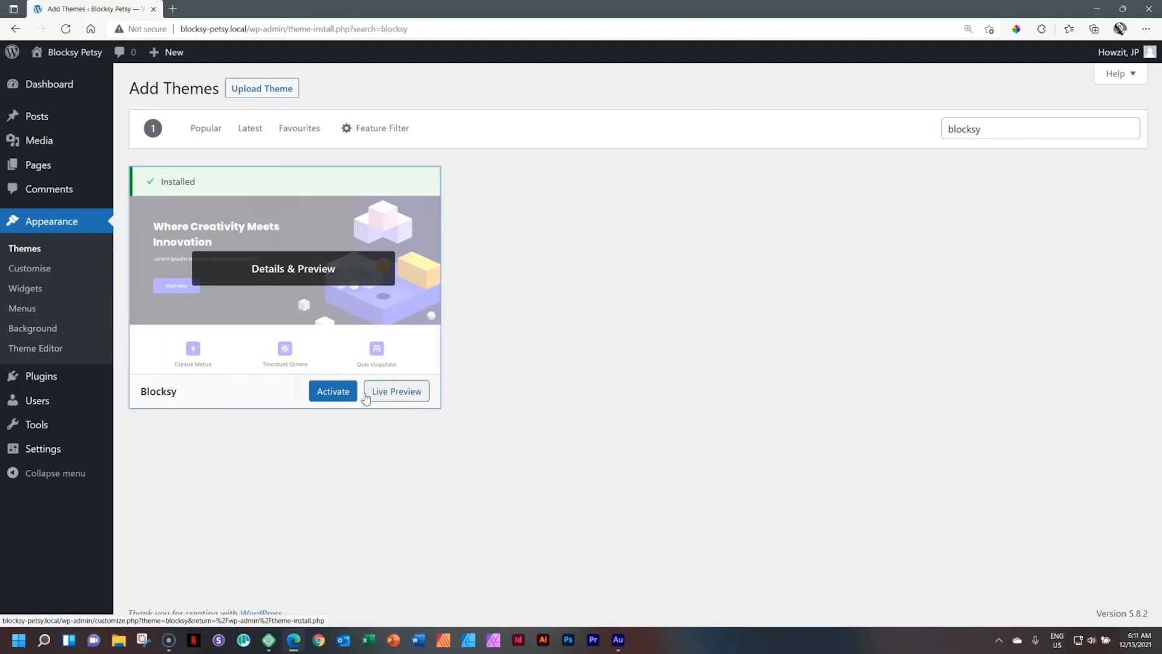
click(311, 394)
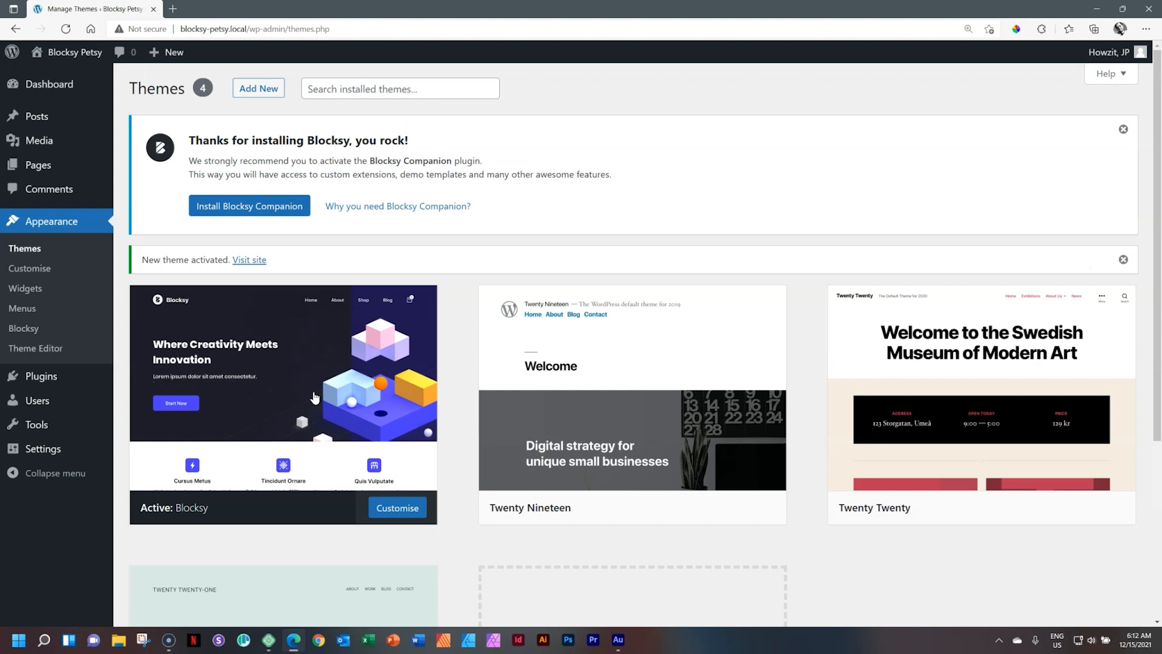
Install the recommended Blocksy Companion plugin and skip the opt-in for update notifications and diagnostic tracking
click(239, 208)
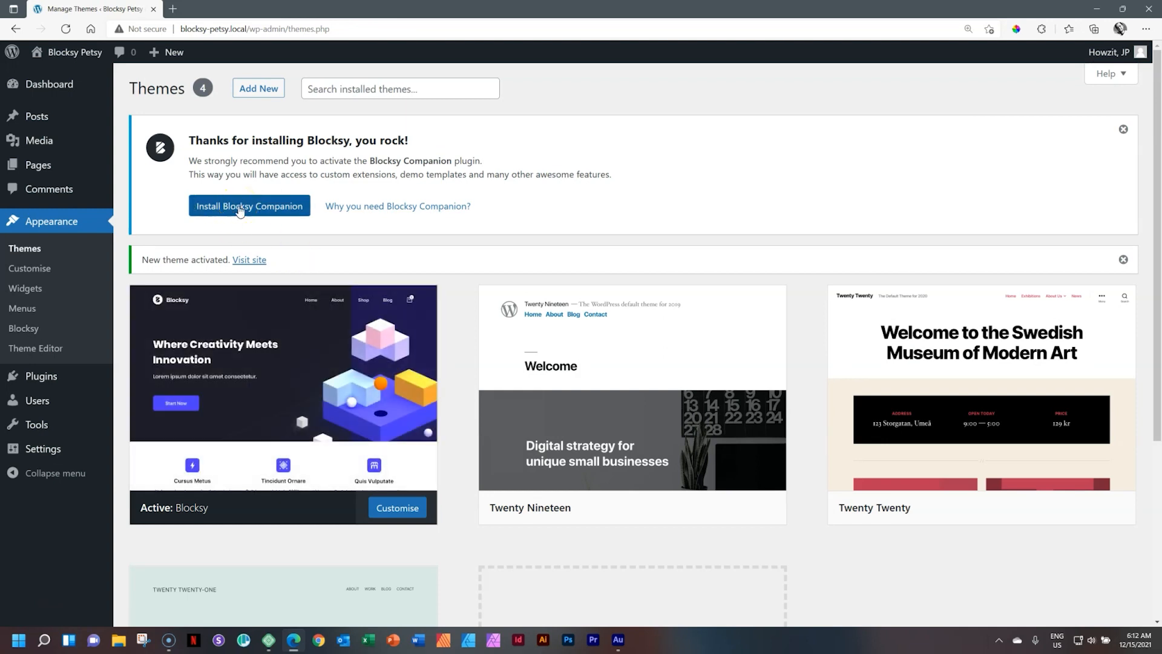
click(239, 208)
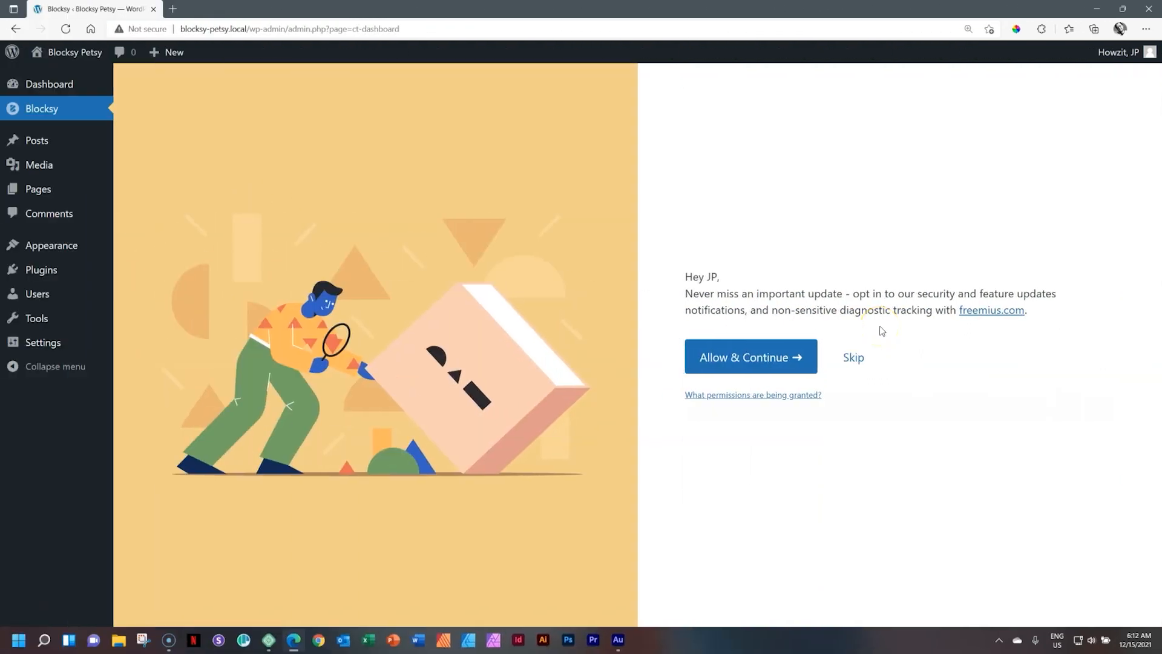
click(855, 359)
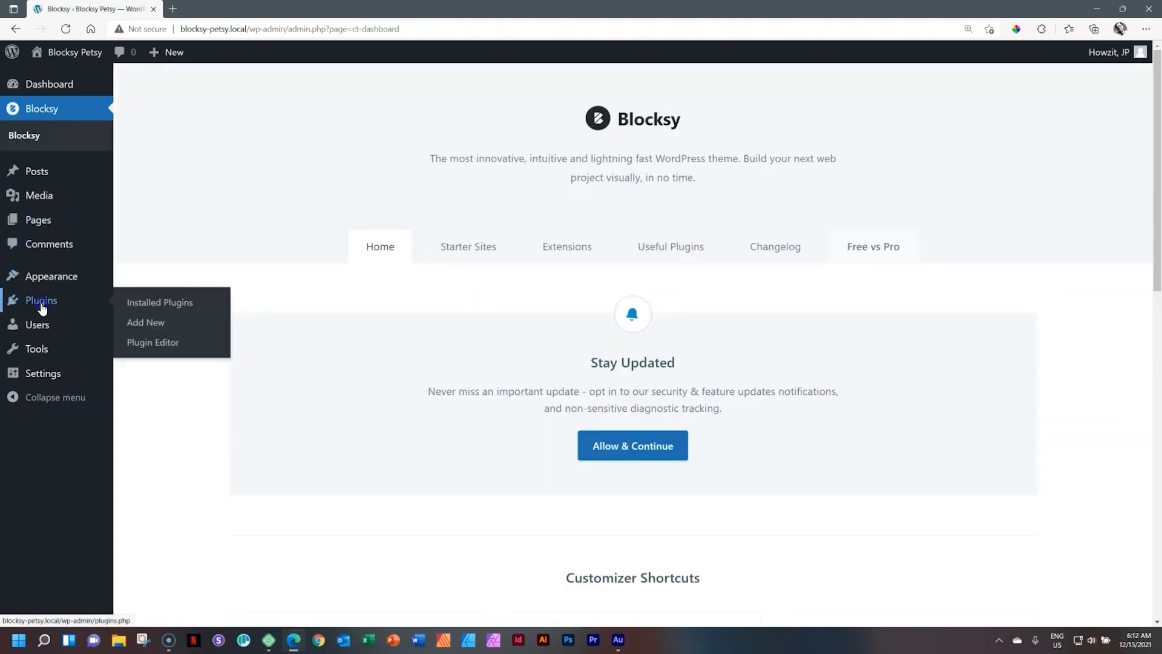
Check the site's installed plugins for Blocksy Companion
click(42, 309)
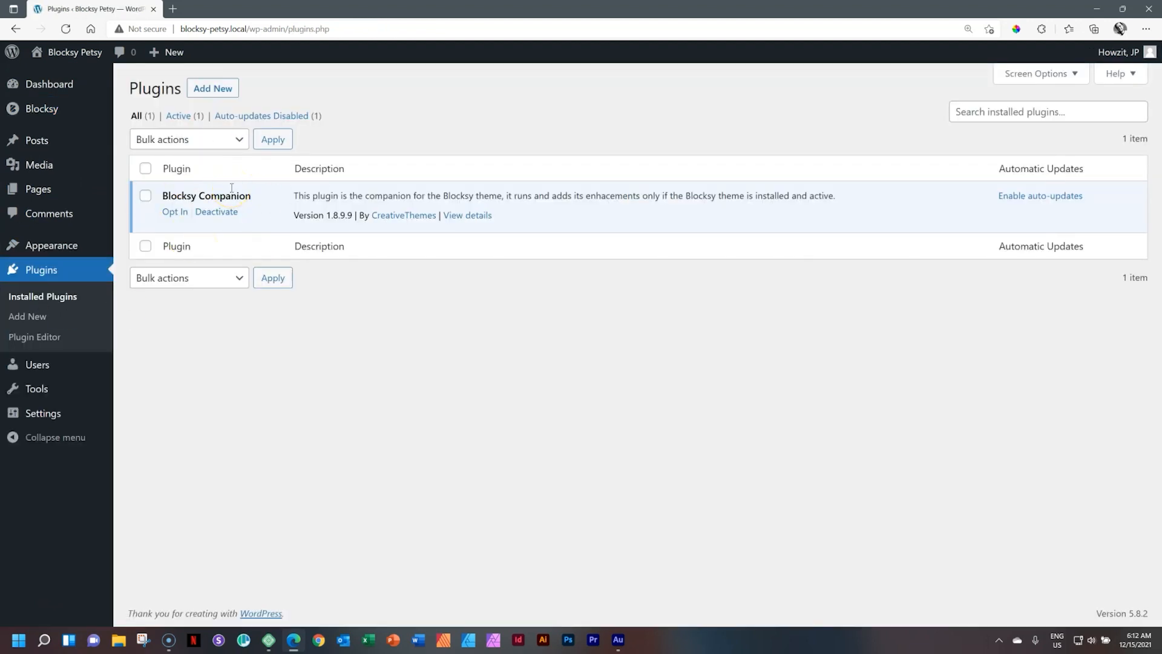
mouse_move(95, 382)
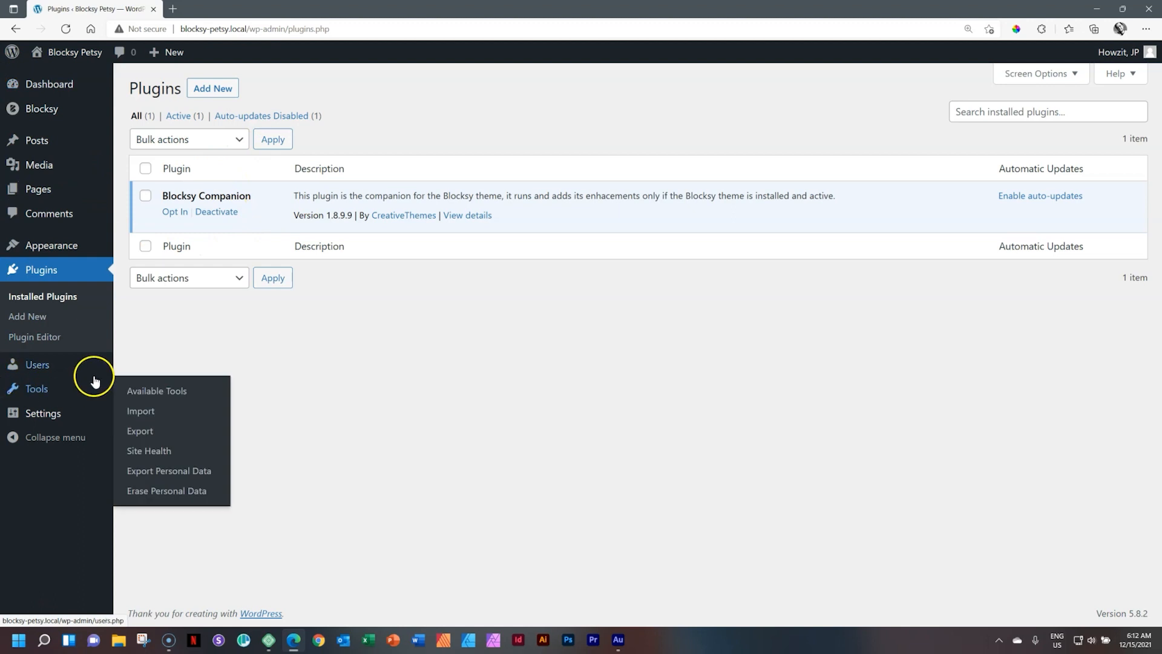
mouse_move(45, 118)
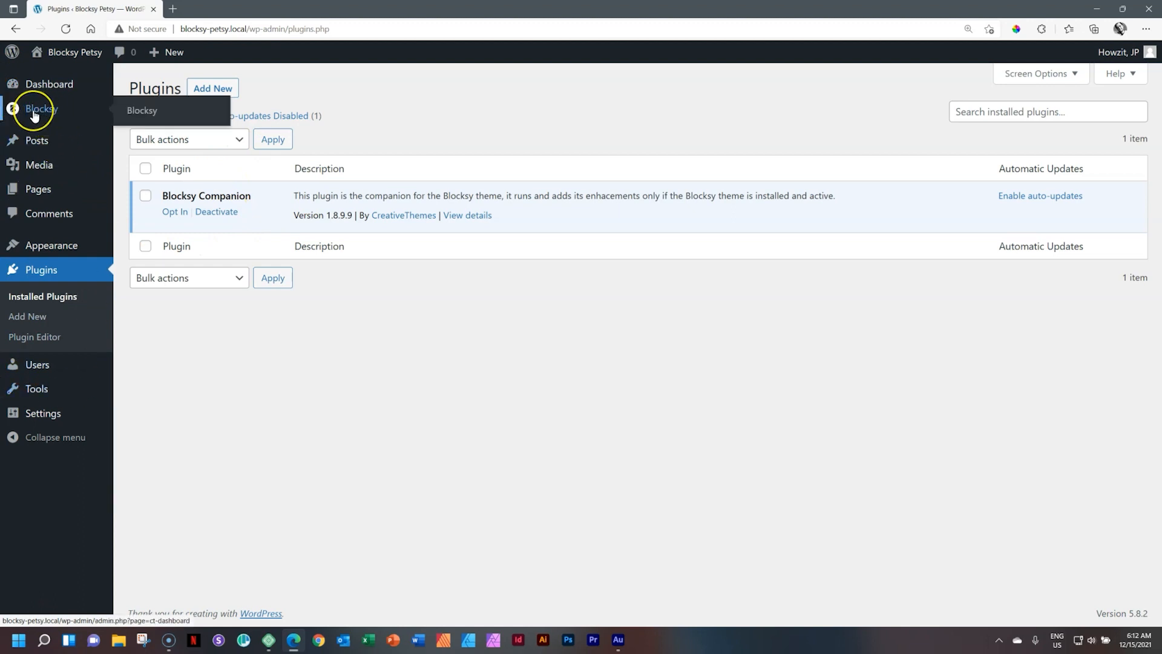
Open the Blocksy dashboard and show the available starter sites
click(34, 115)
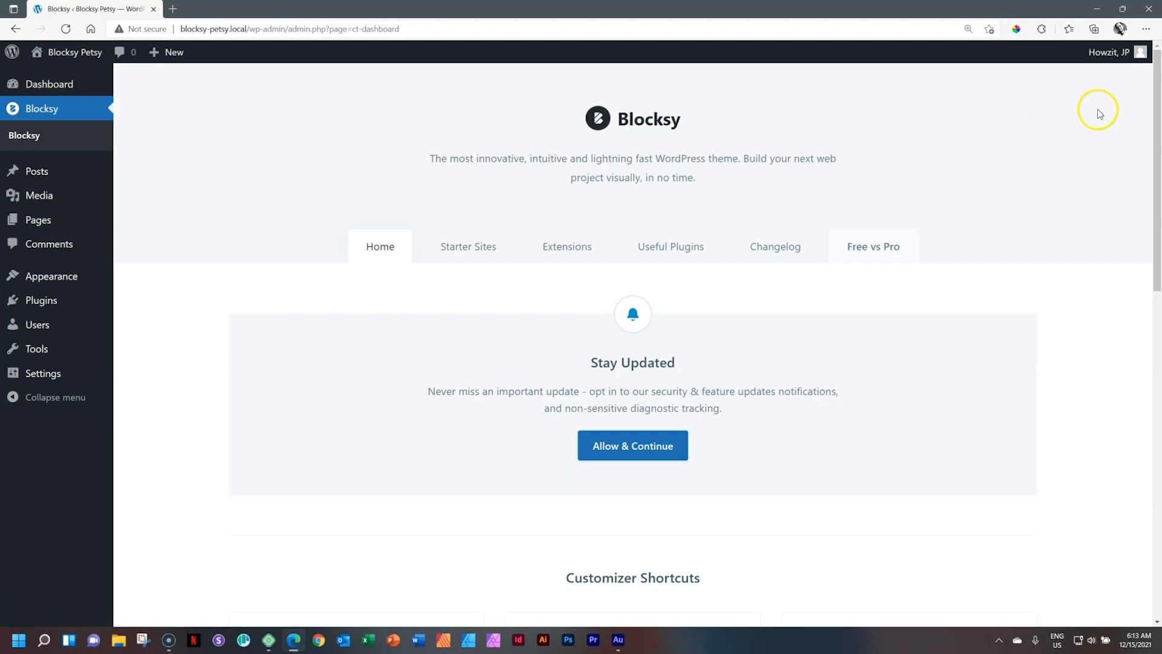
click(461, 248)
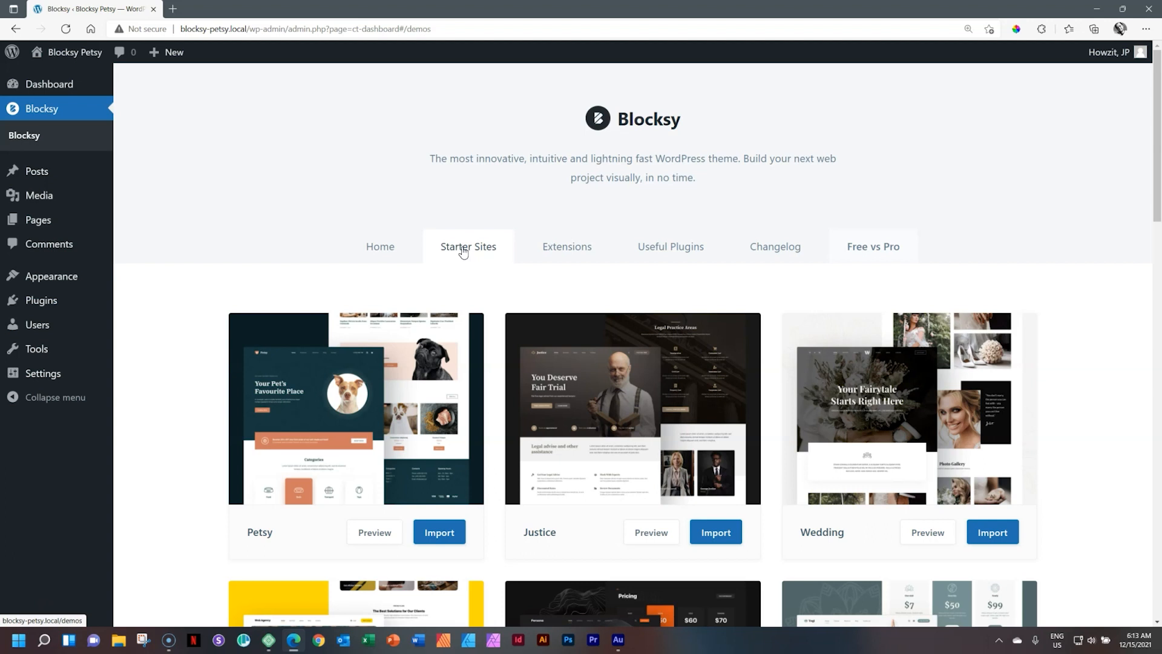
drag(1159, 104, 1159, 131)
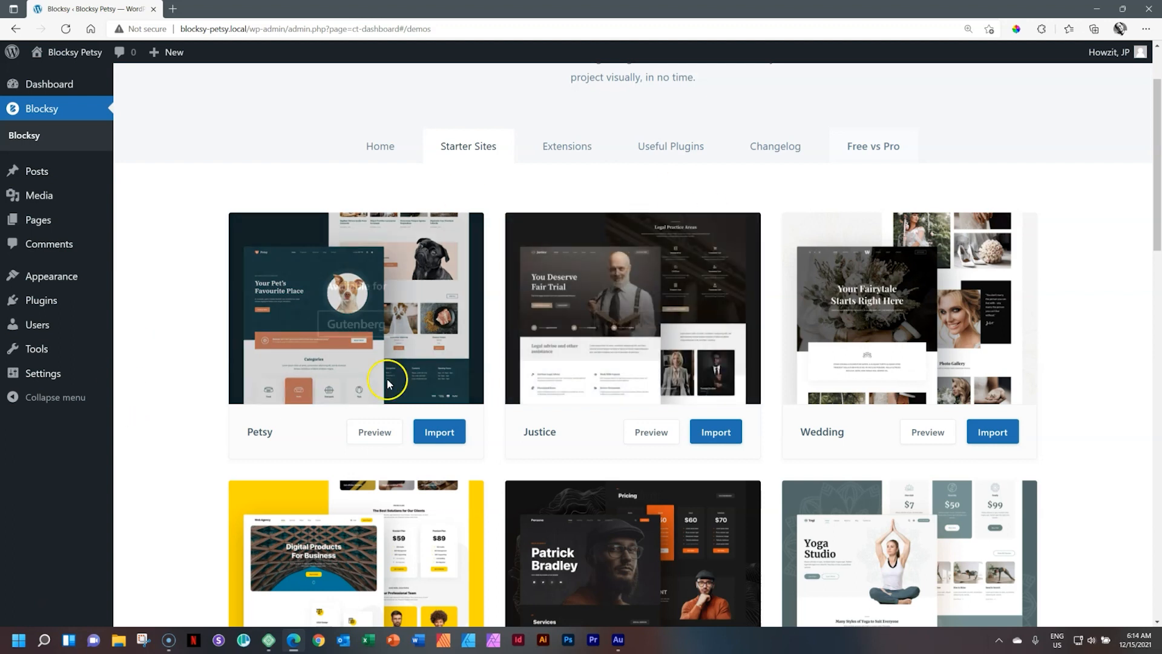
Preview the Petsy starter site and examine its home page and product categories
click(373, 430)
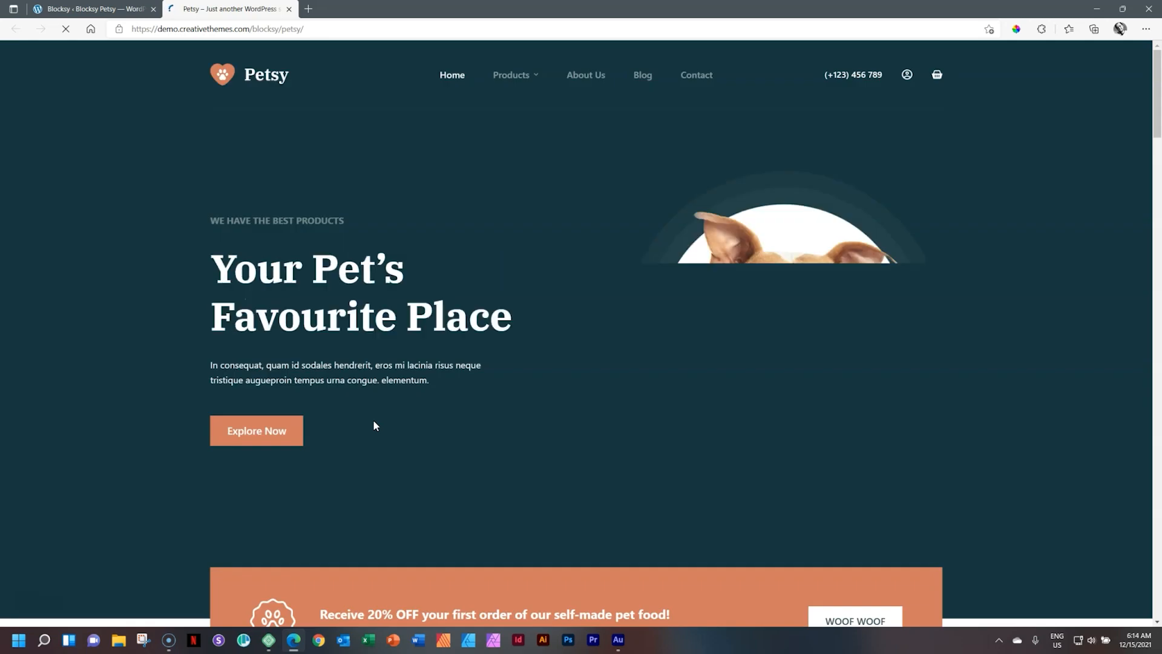
drag(1158, 101, 1158, 277)
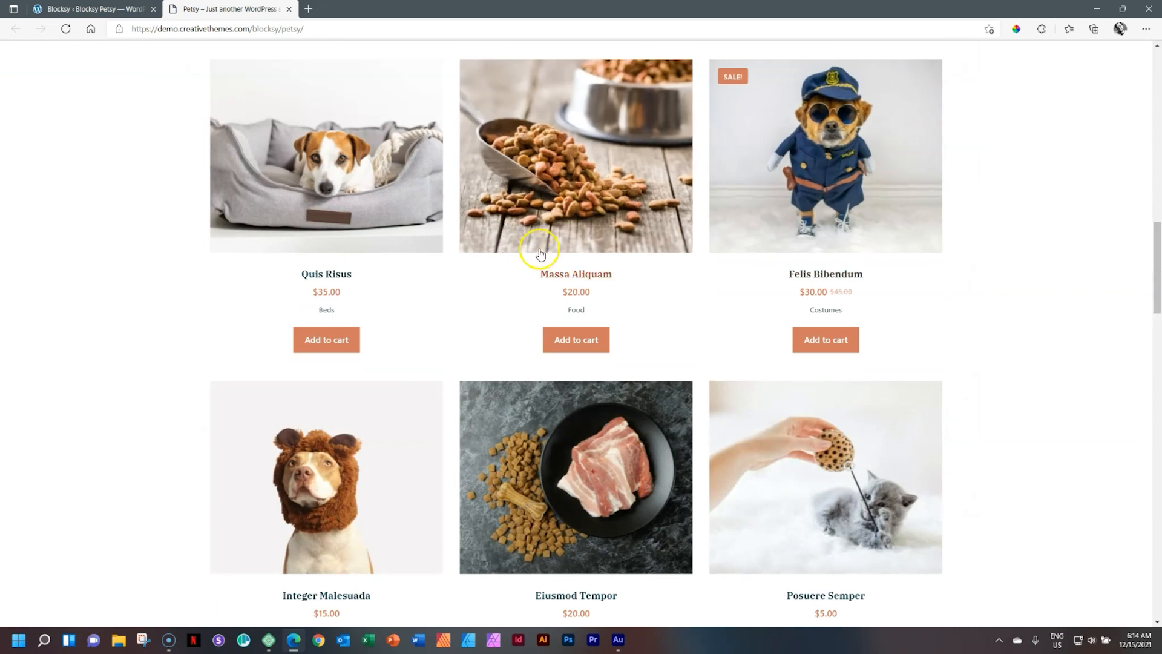
drag(1157, 254, 1157, 60)
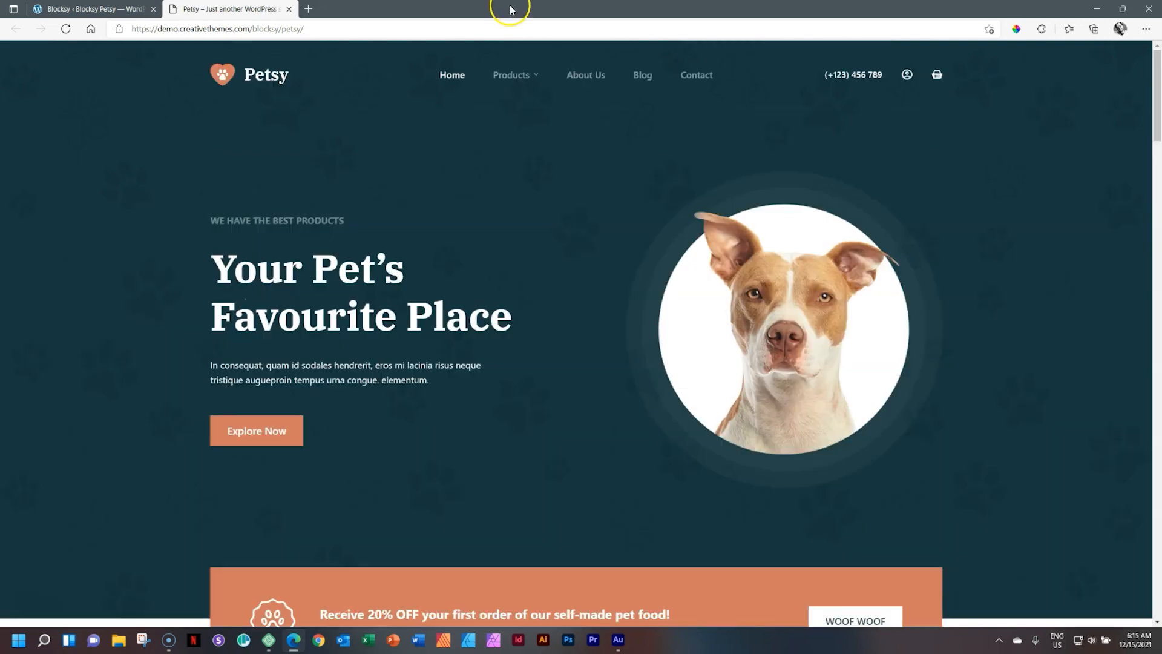
mouse_move(514, 82)
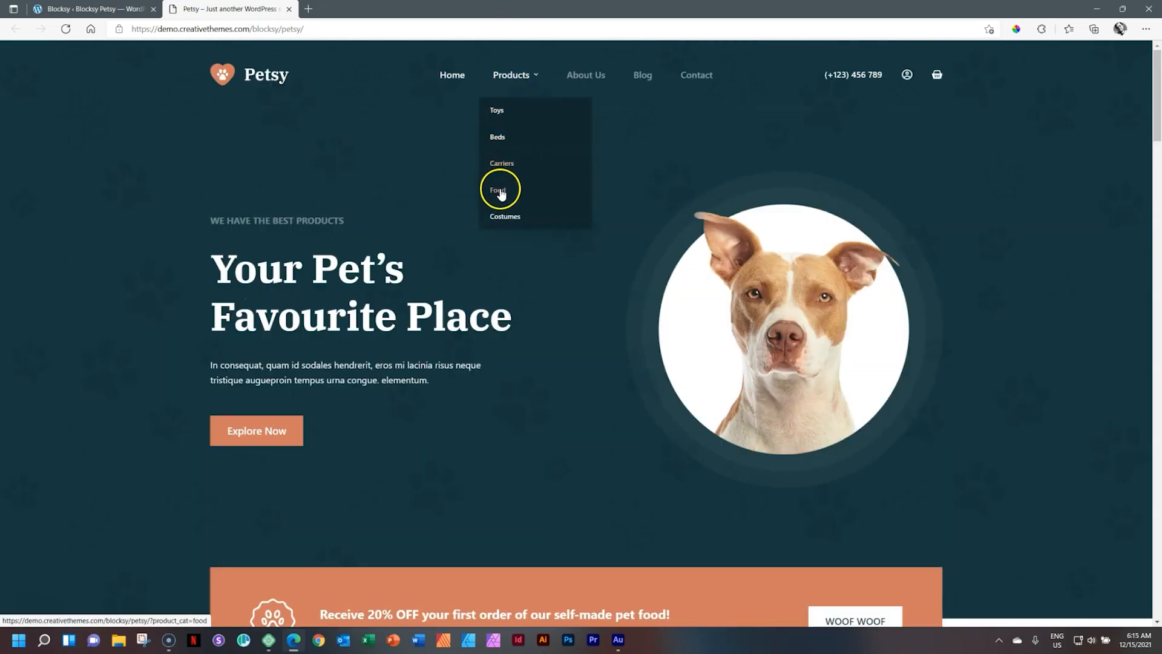
Examine the Petsy demo's blog, including the second page of posts
click(641, 81)
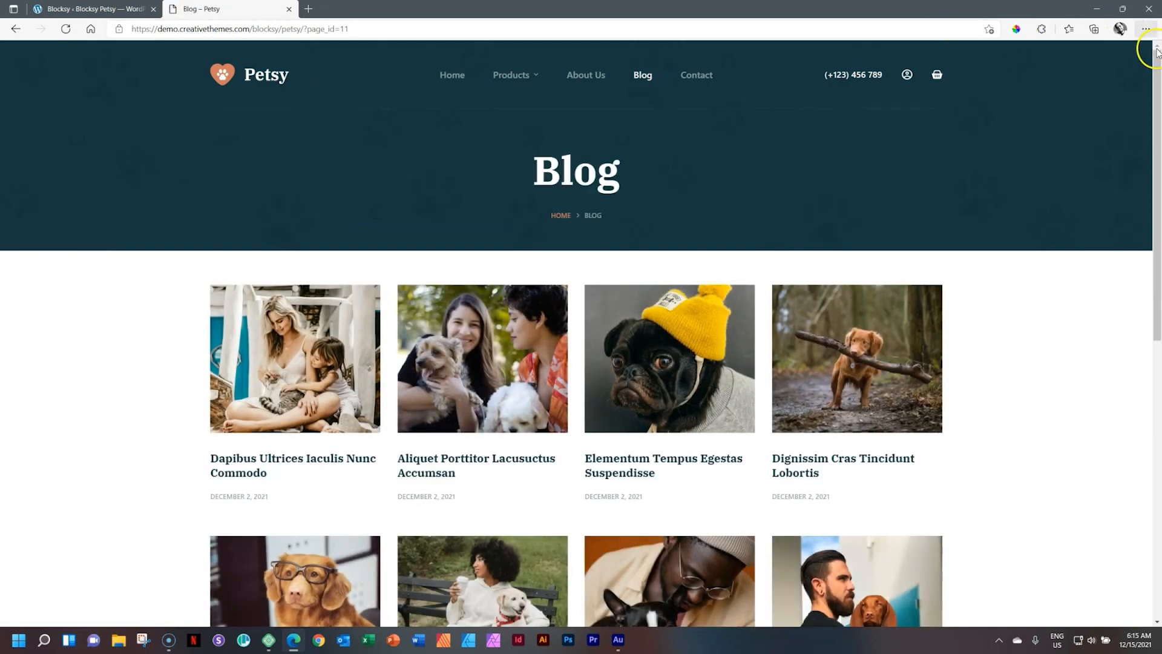
drag(1156, 63, 1159, 204)
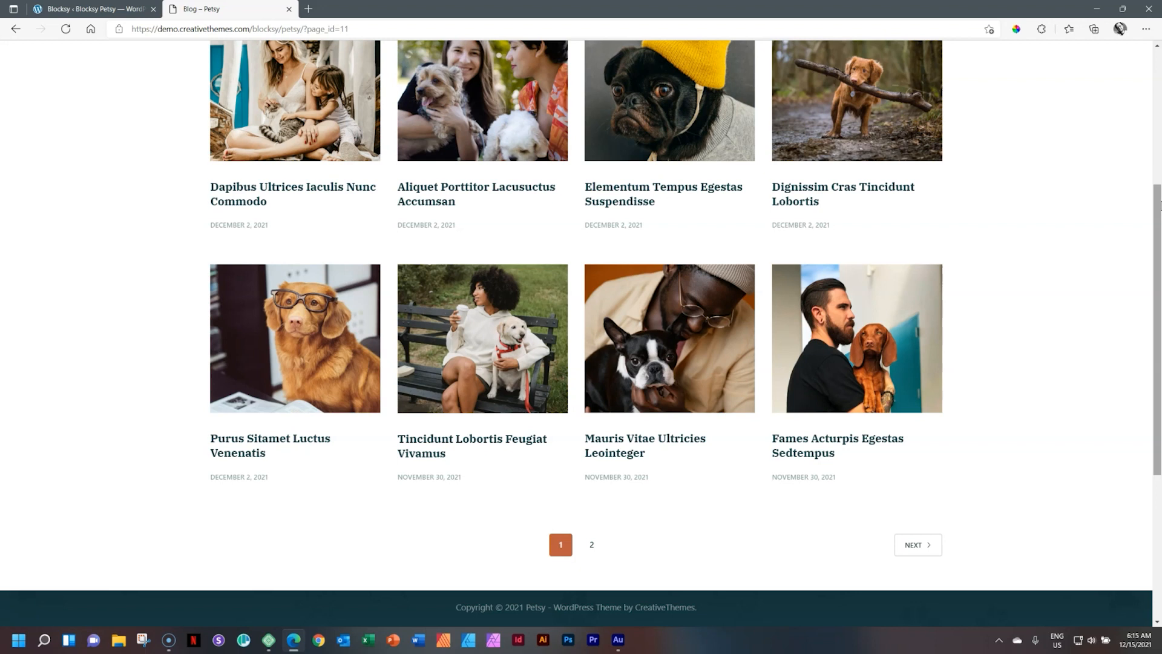
click(1160, 112)
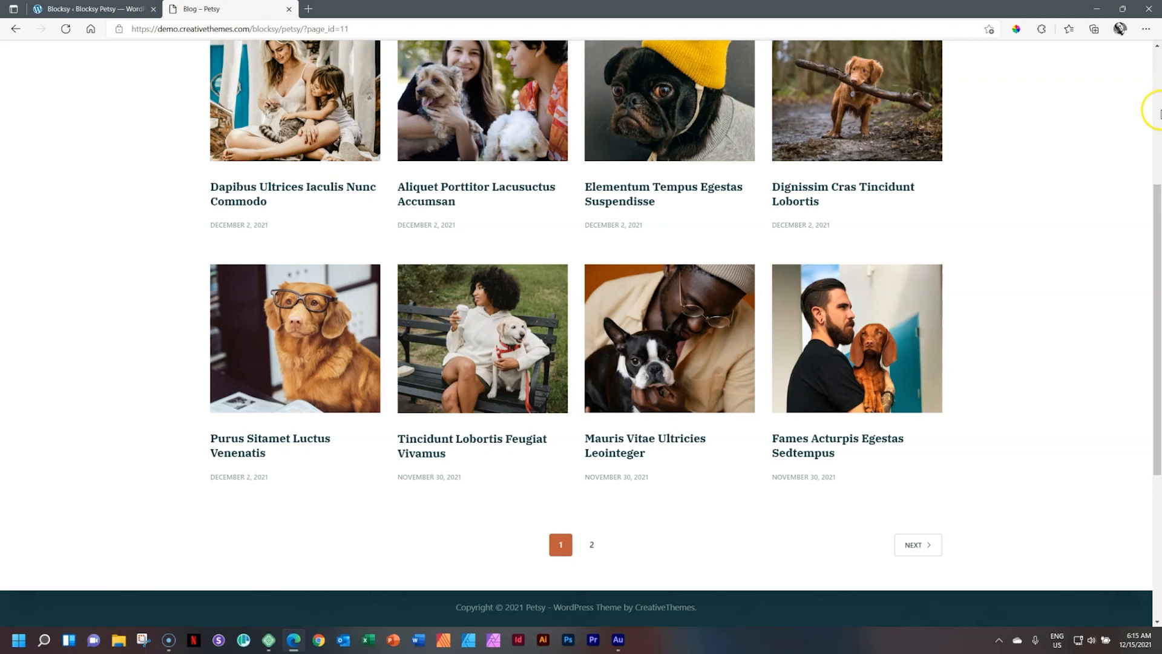
drag(1158, 207, 1157, 70)
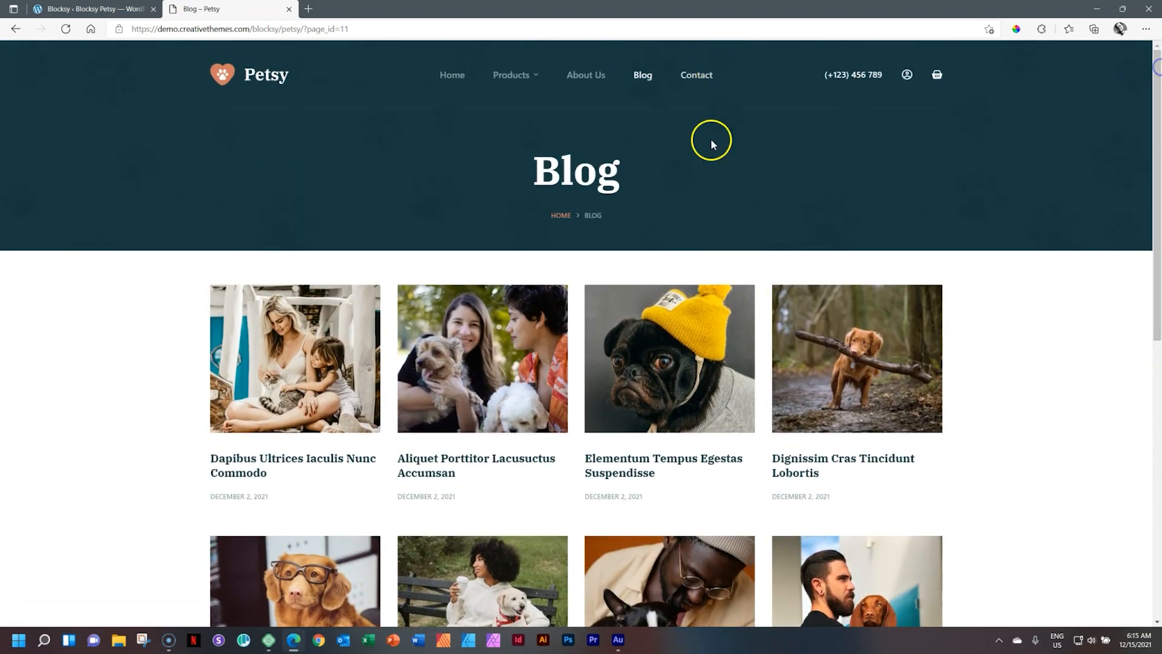
scroll(1146, 169, down, 3)
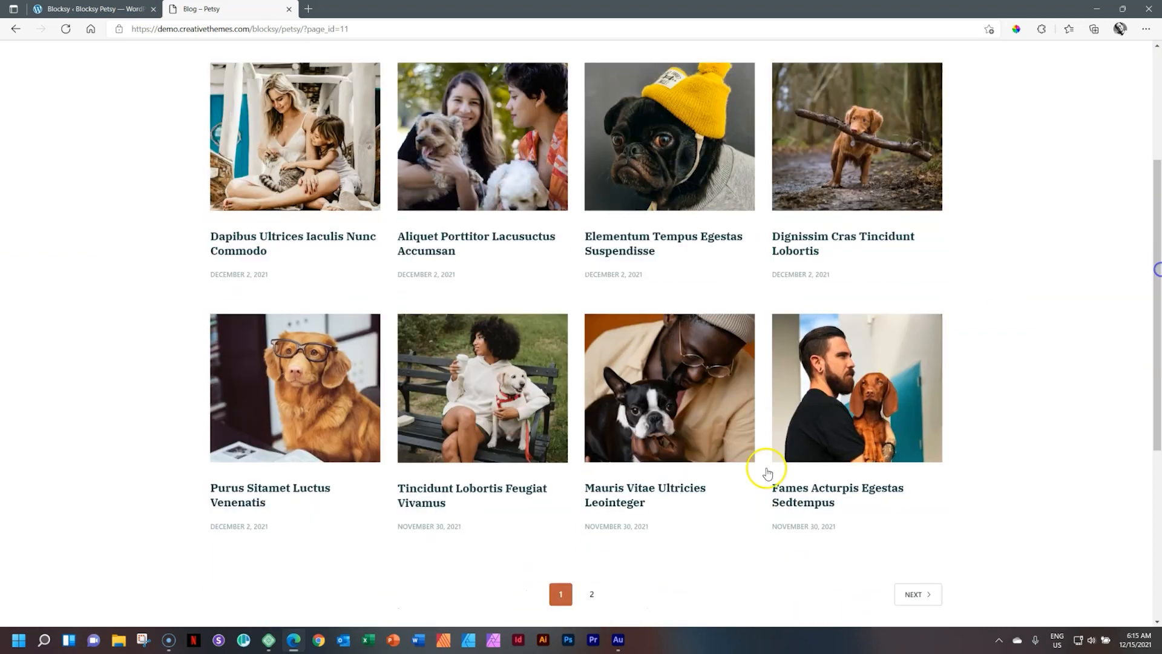
click(592, 596)
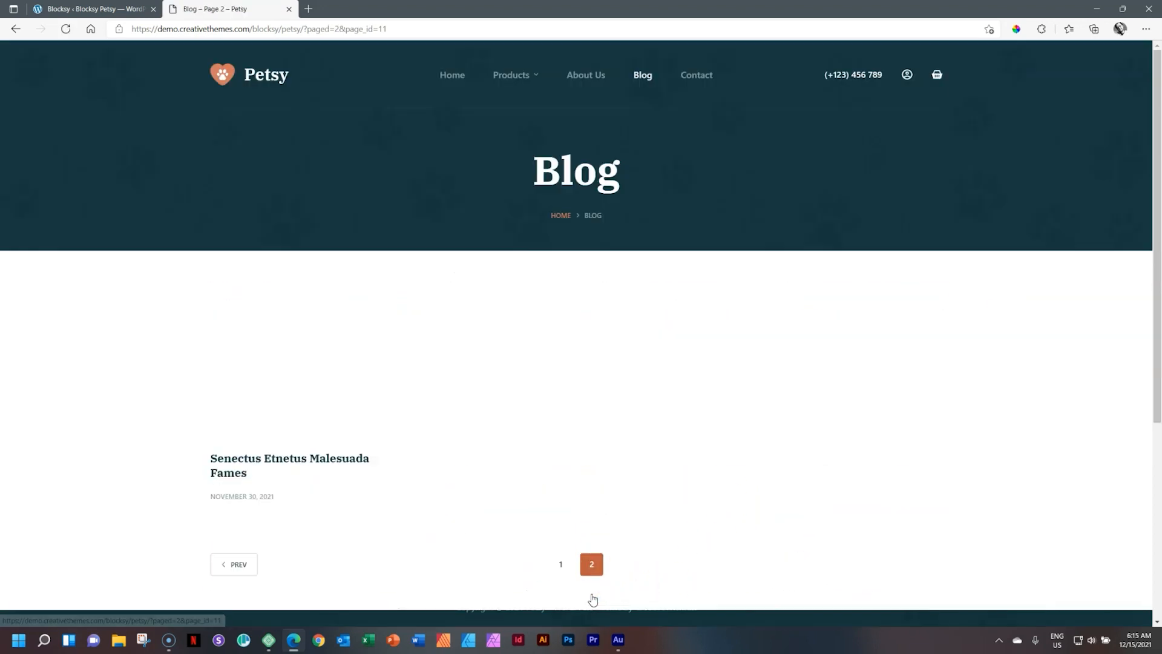
Look through the Petsy demo's Contact page with its form, then close the preview
click(699, 76)
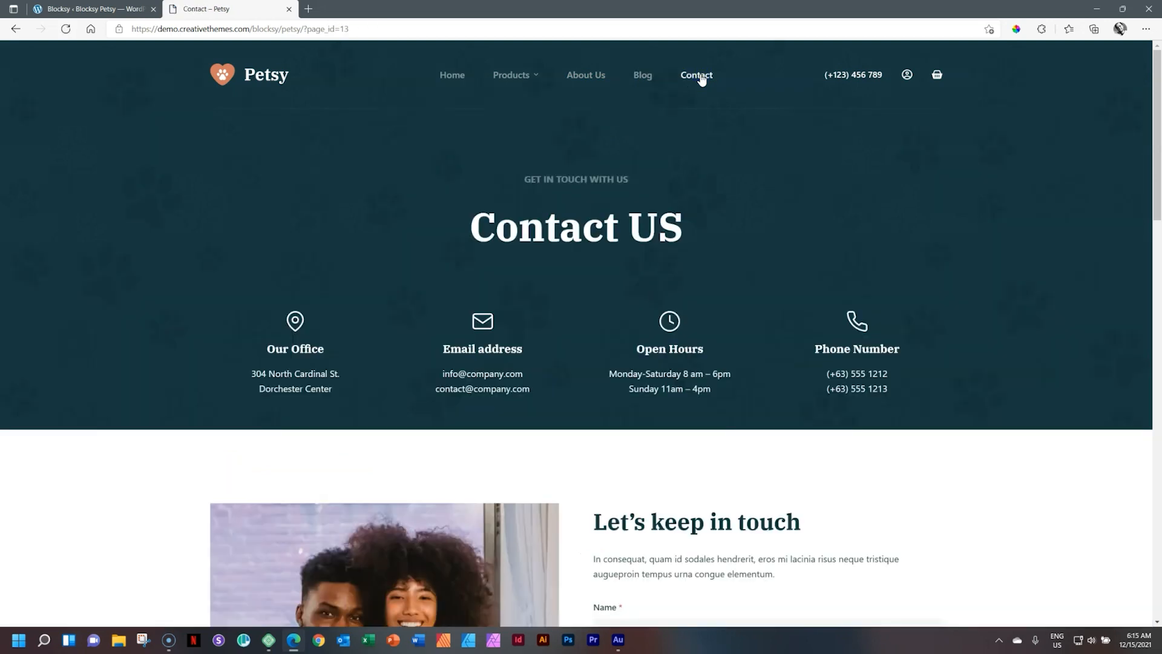
scroll(1156, 112, down, 7)
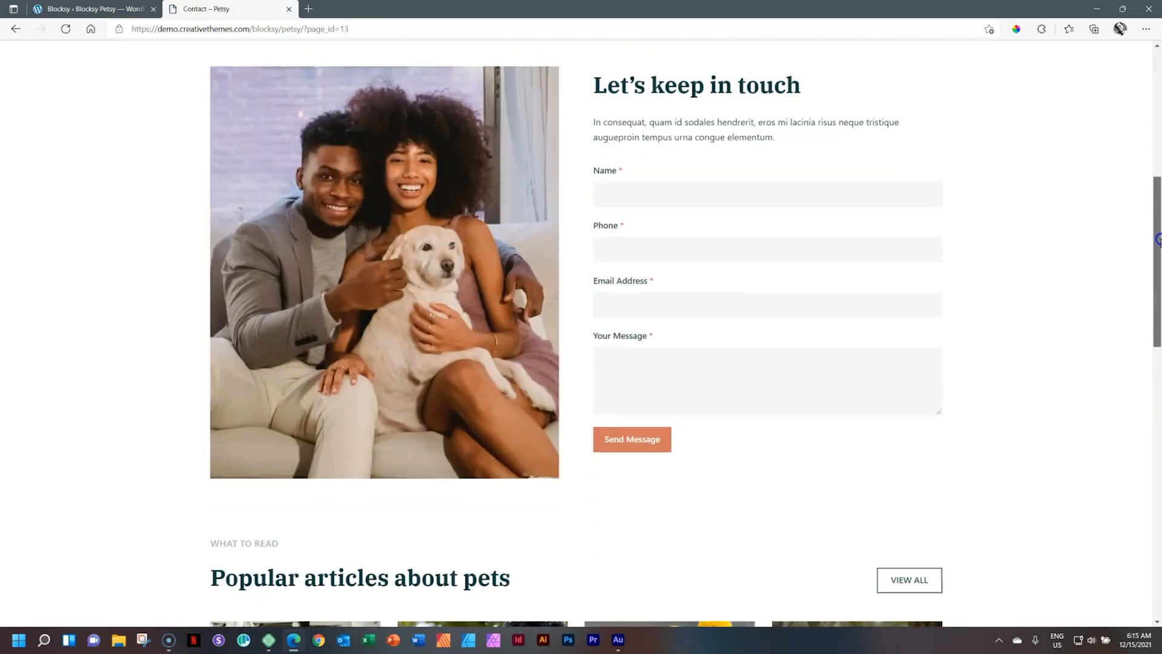
scroll(1156, 112, up, 7)
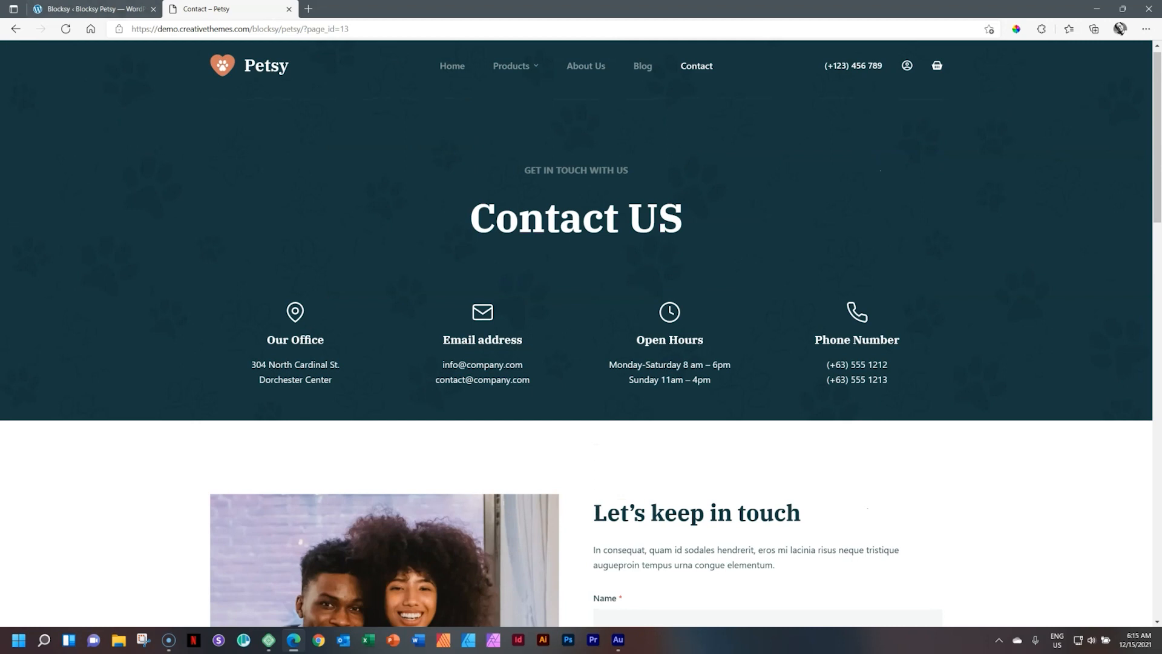
click(289, 8)
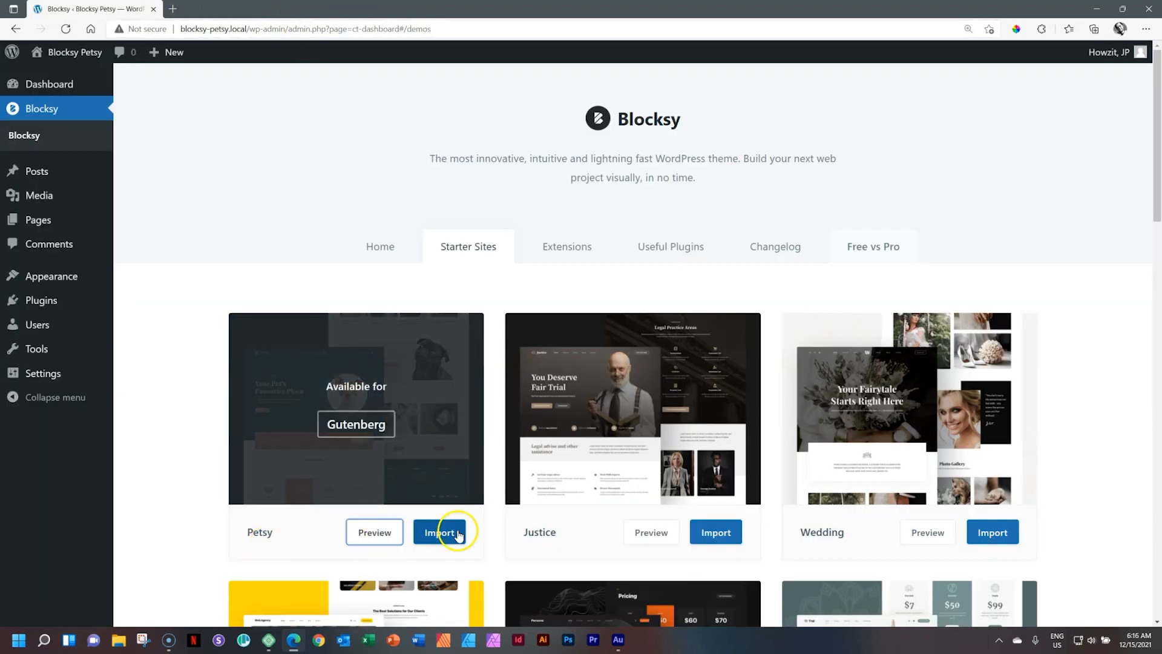
Start importing the Petsy starter site and proceed without installing the child theme
click(440, 532)
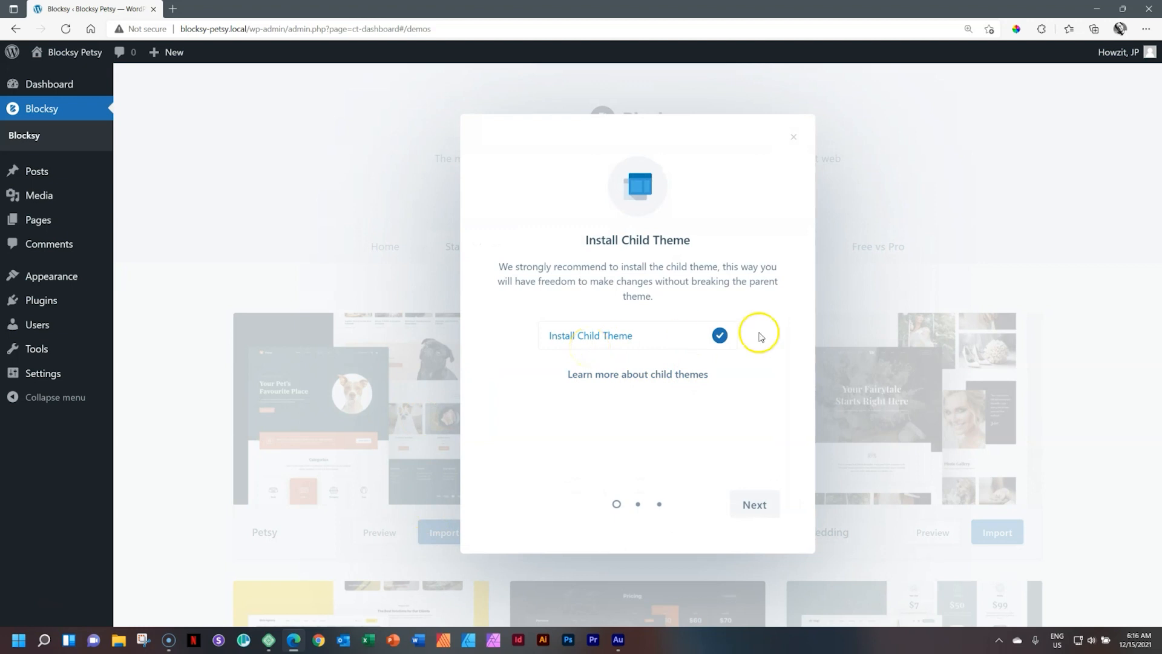
click(720, 335)
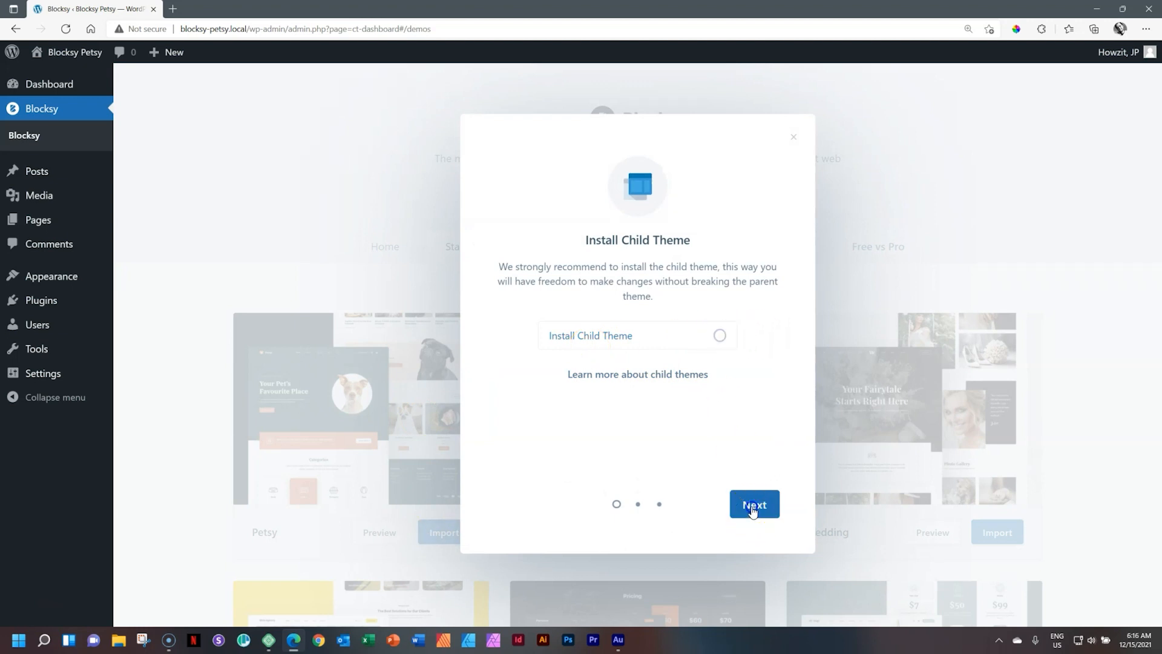
click(753, 505)
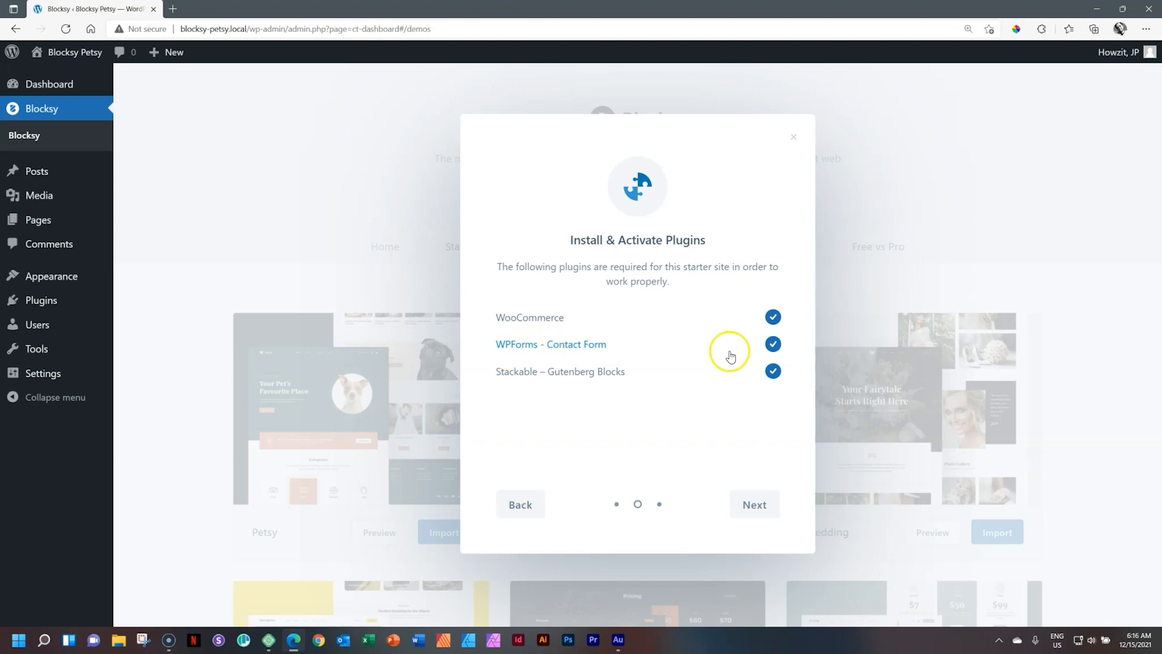
Keep WooCommerce, WPForms and Stackable selected and install Petsy with Options, Widgets, Content and Clean Install enabled
click(774, 344)
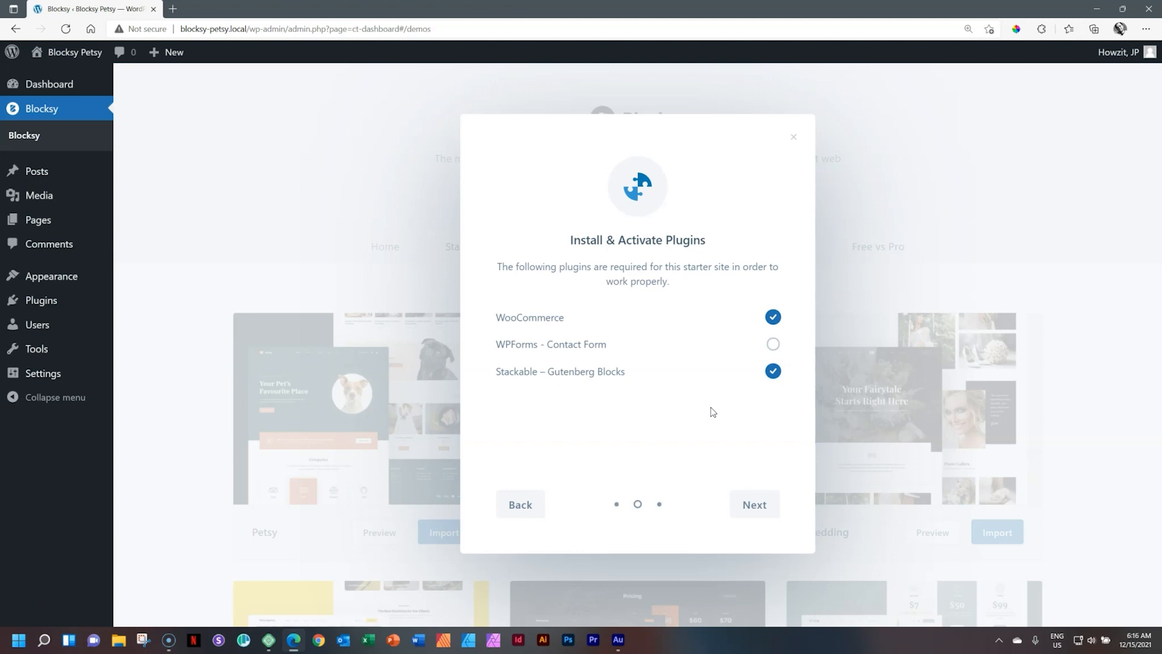
click(774, 345)
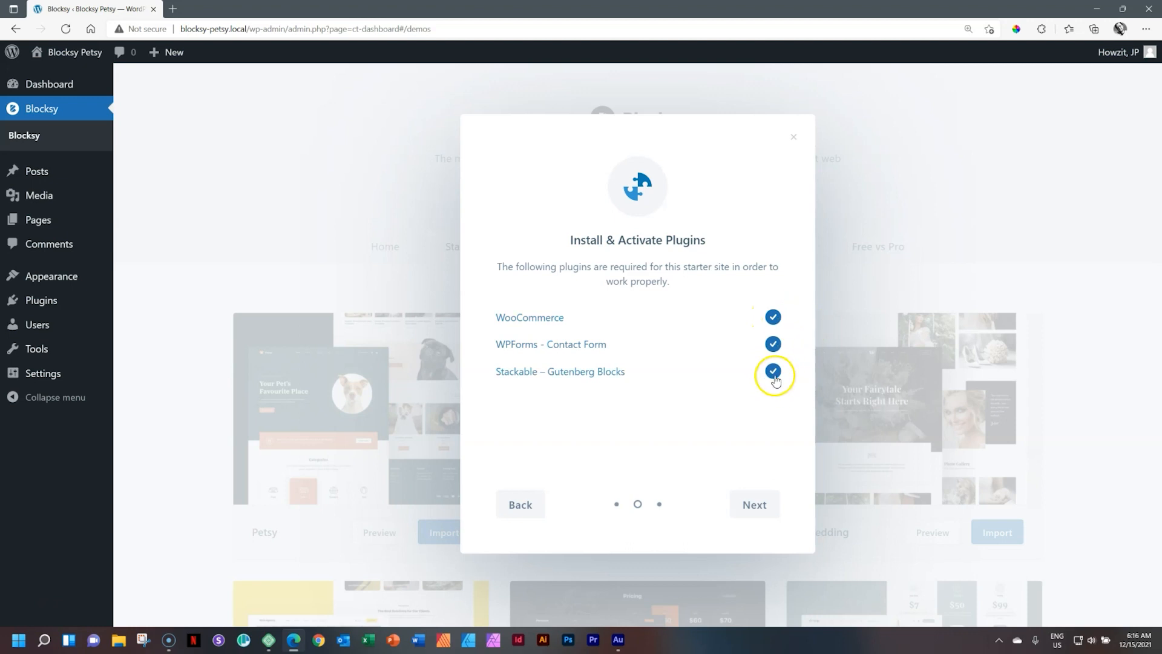
click(762, 507)
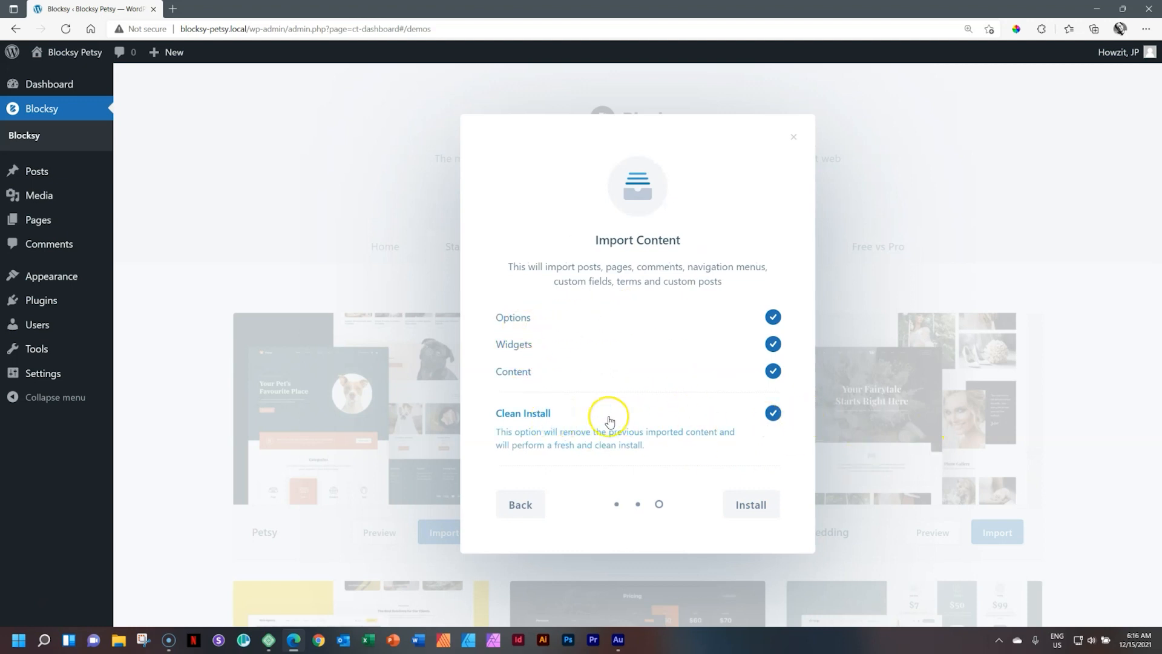
click(751, 507)
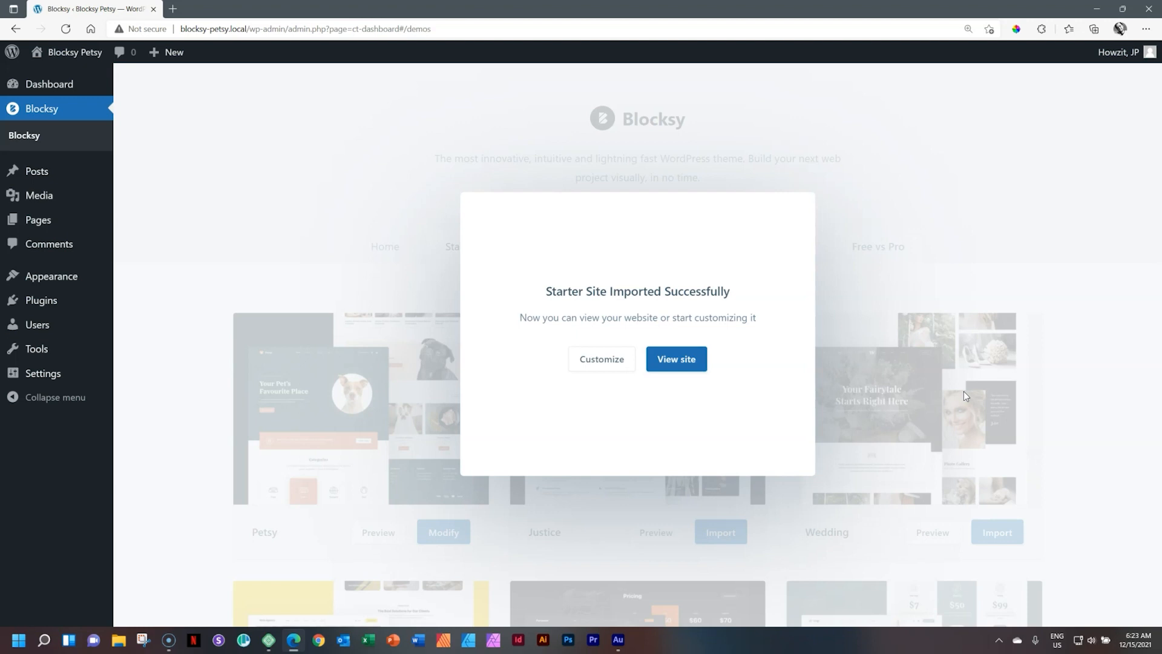
Open the imported Petsy site and examine its home page down to the popular articles about pets
click(696, 360)
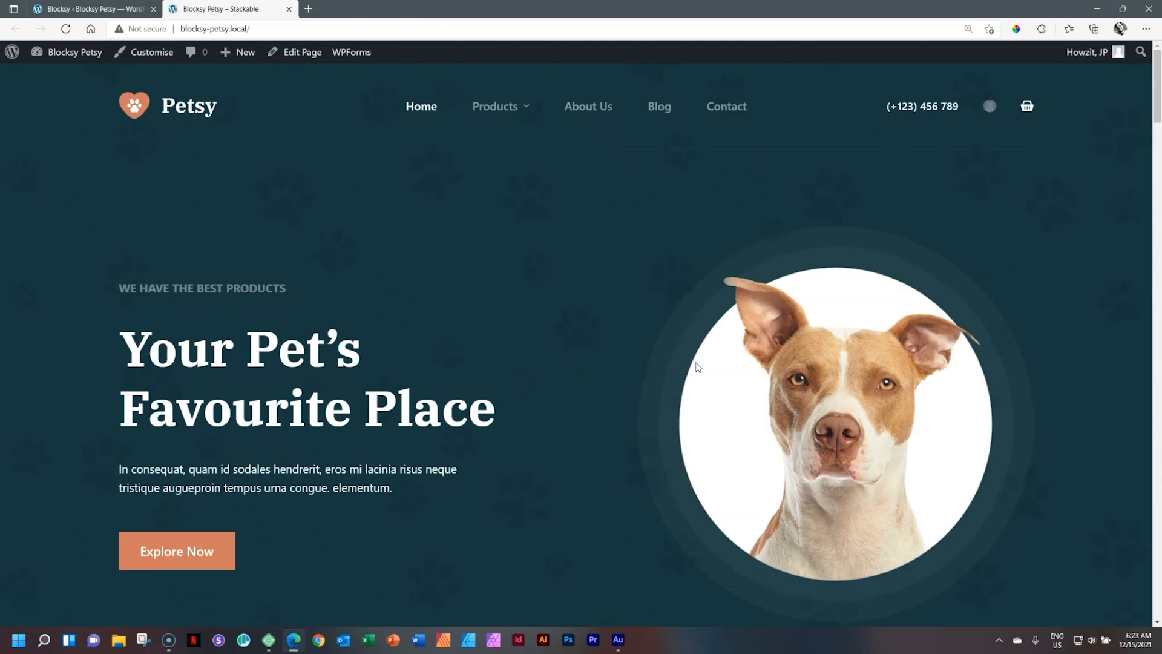
drag(1155, 99, 1158, 434)
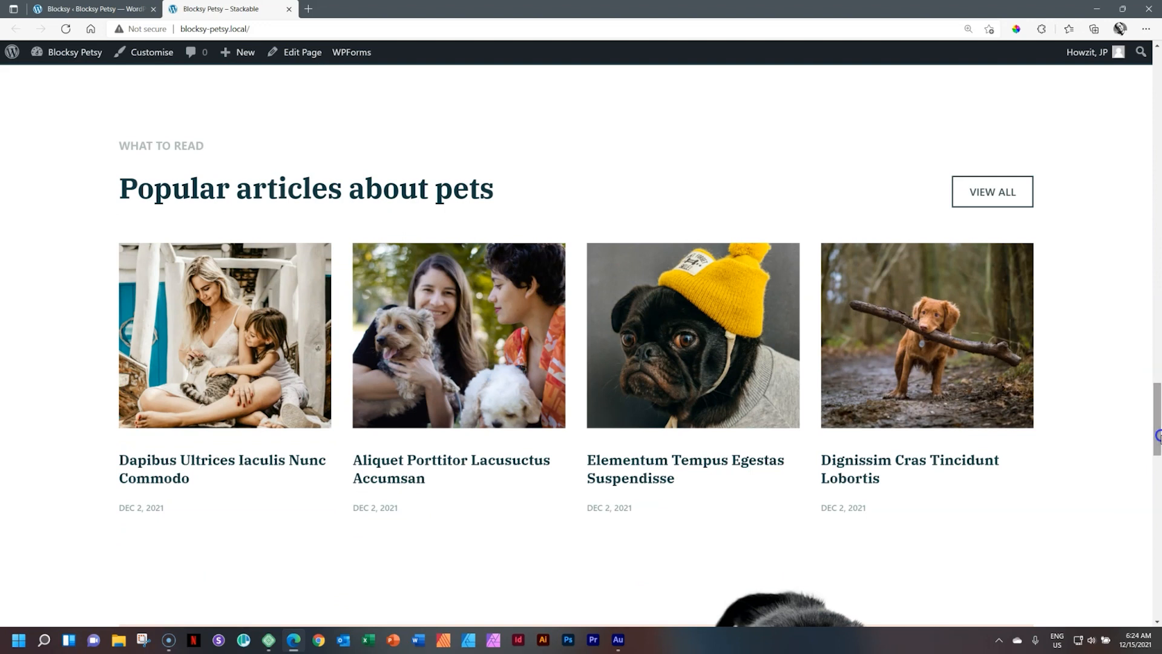
Look over the rest of the imported home page past the newsletter section and close the site's browser tab
drag(1158, 391, 1158, 440)
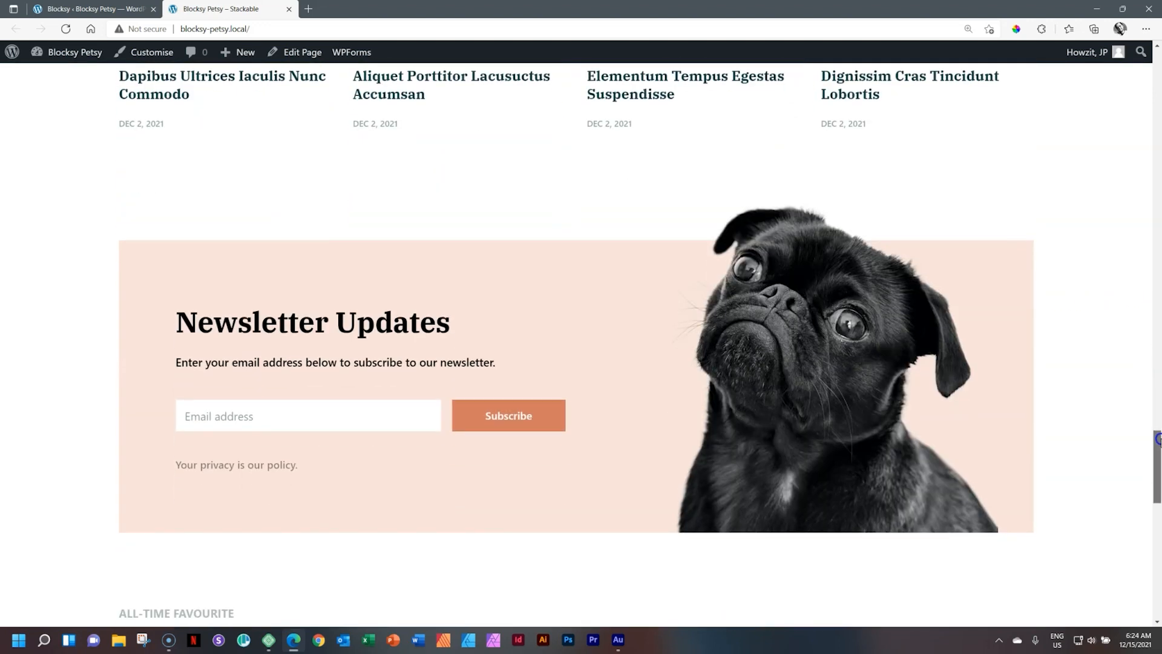
drag(1157, 448, 1158, 54)
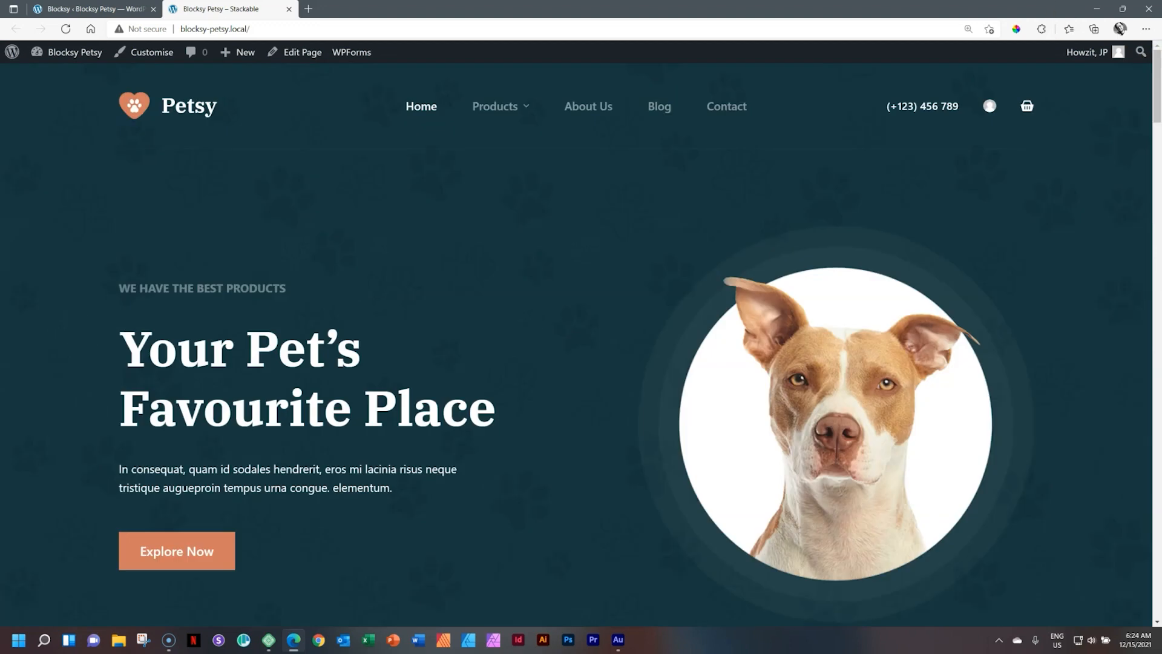
click(289, 9)
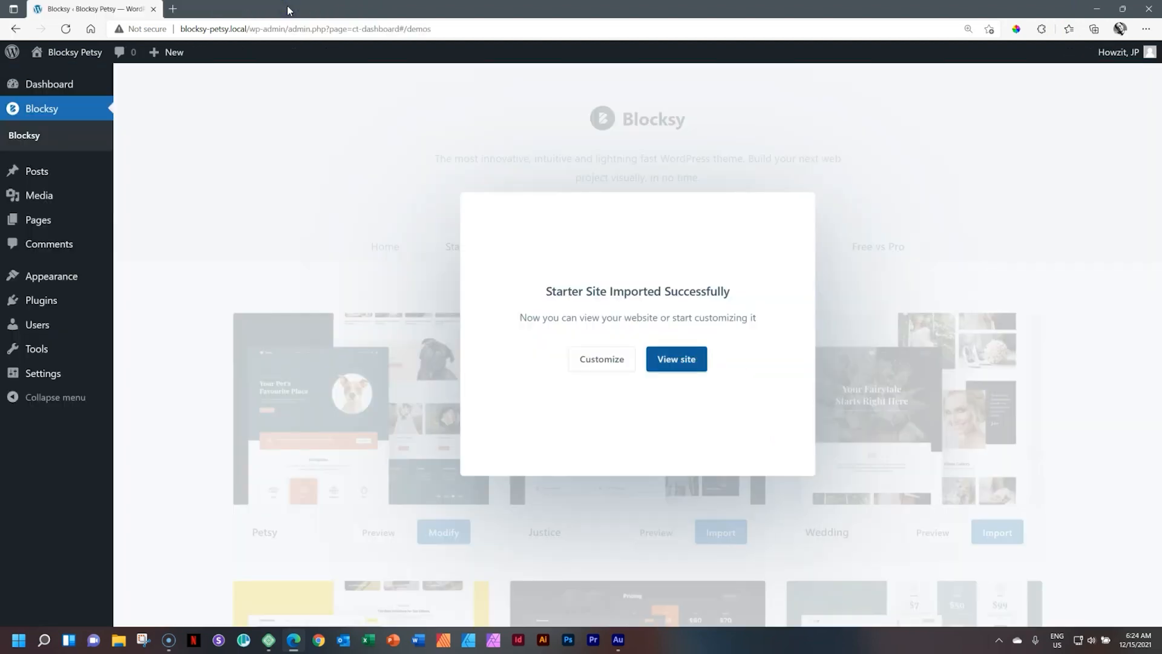
Open the list of installed plugins and examine the plugins added by the import and their new admin menu entries
click(48, 306)
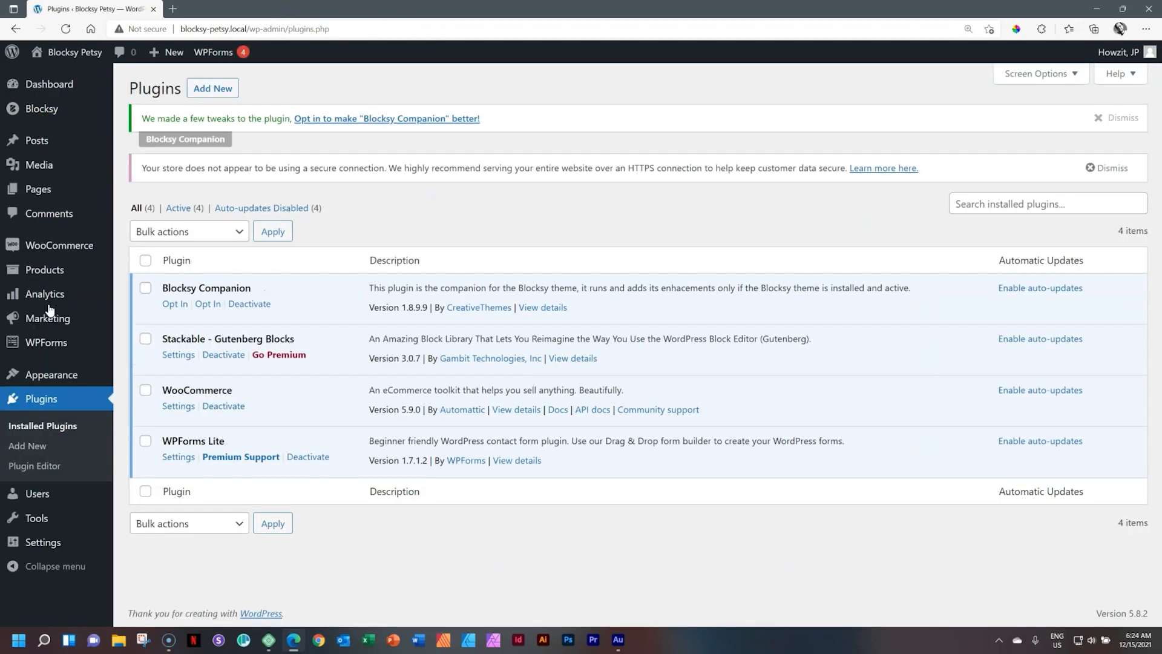
click(211, 287)
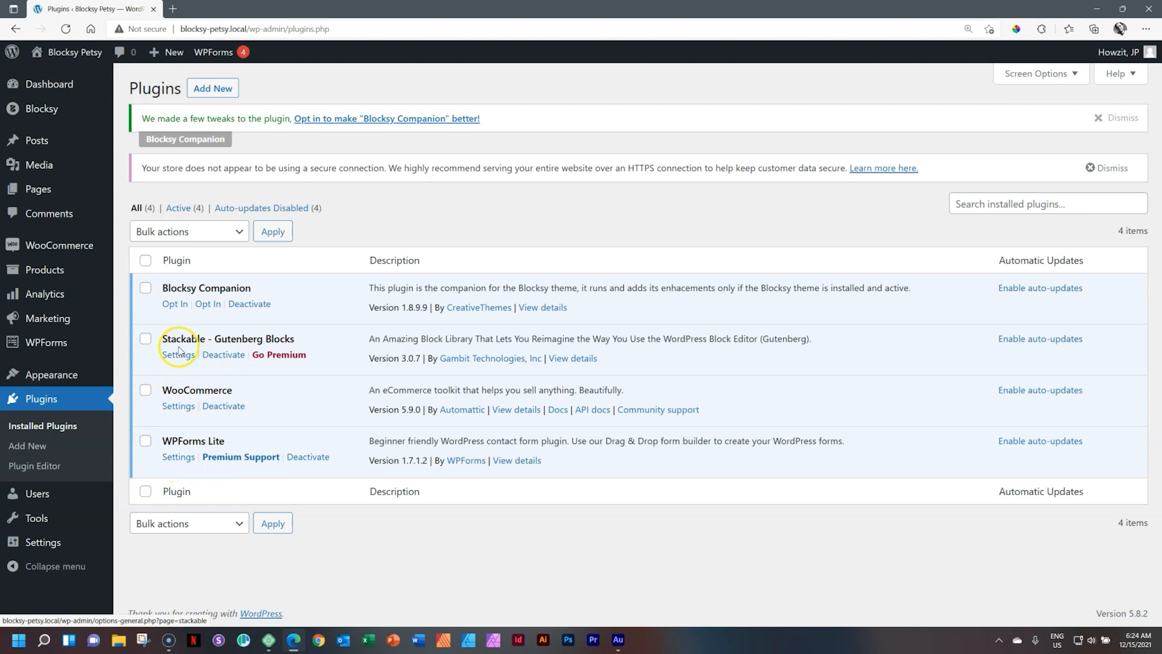
drag(165, 336, 299, 343)
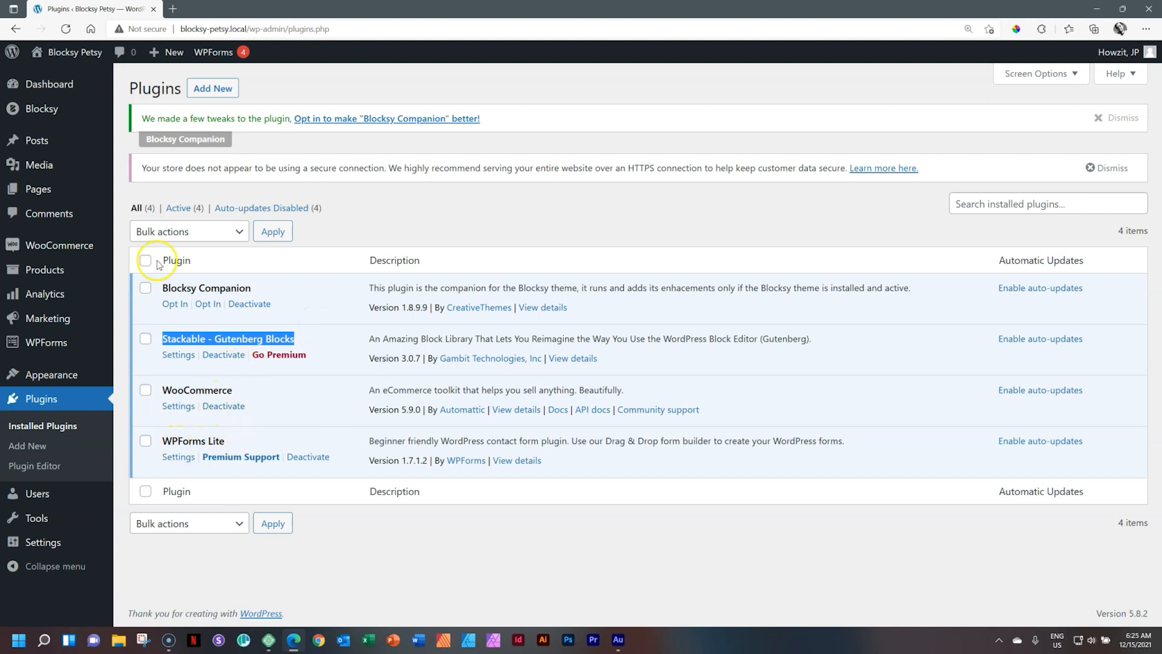
mouse_move(105, 313)
mouse_move(37, 248)
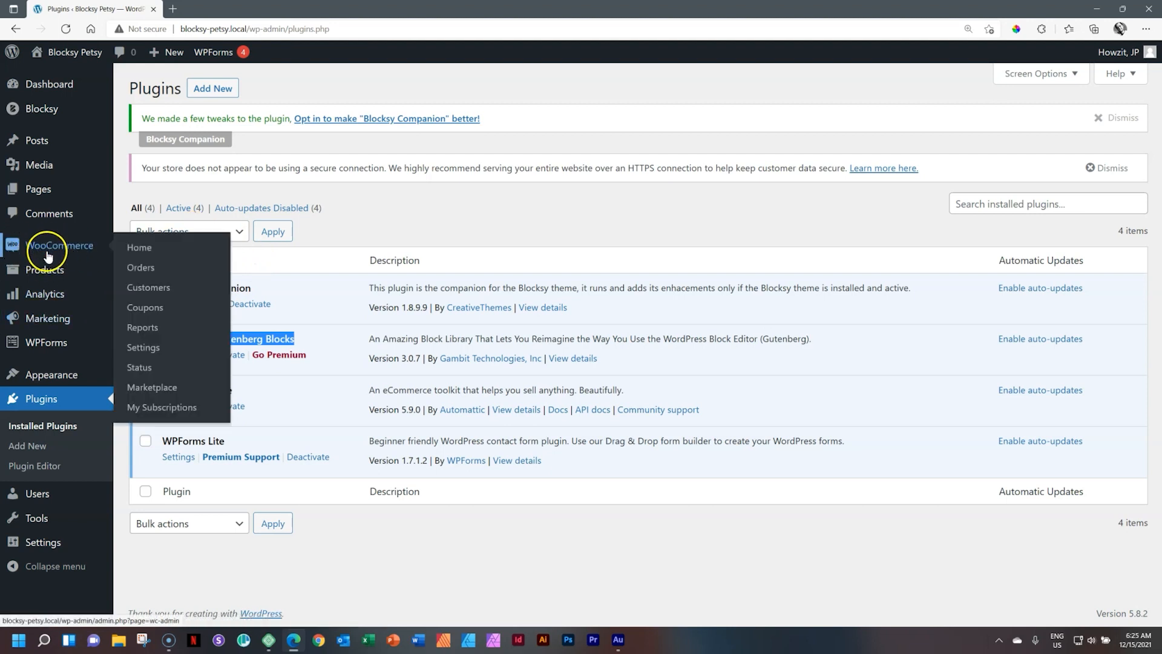
mouse_move(51, 330)
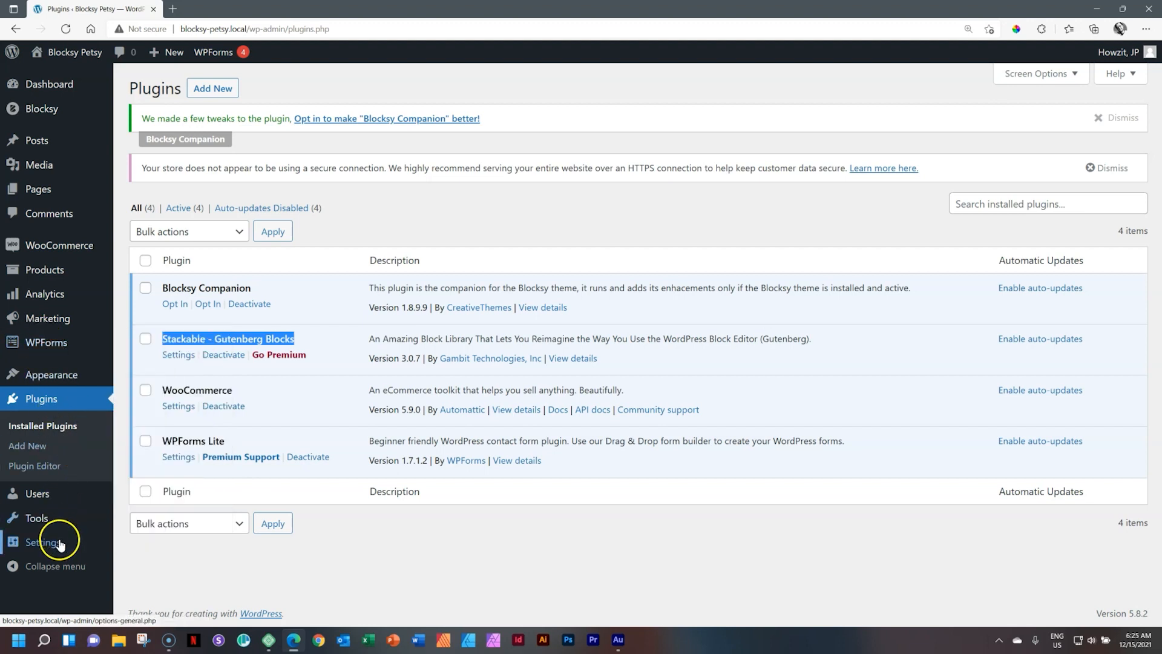
Open the Stackable settings, get past the Blocksy Companion opt-in, and start the Stackable onboarding wizard
mouse_move(54, 542)
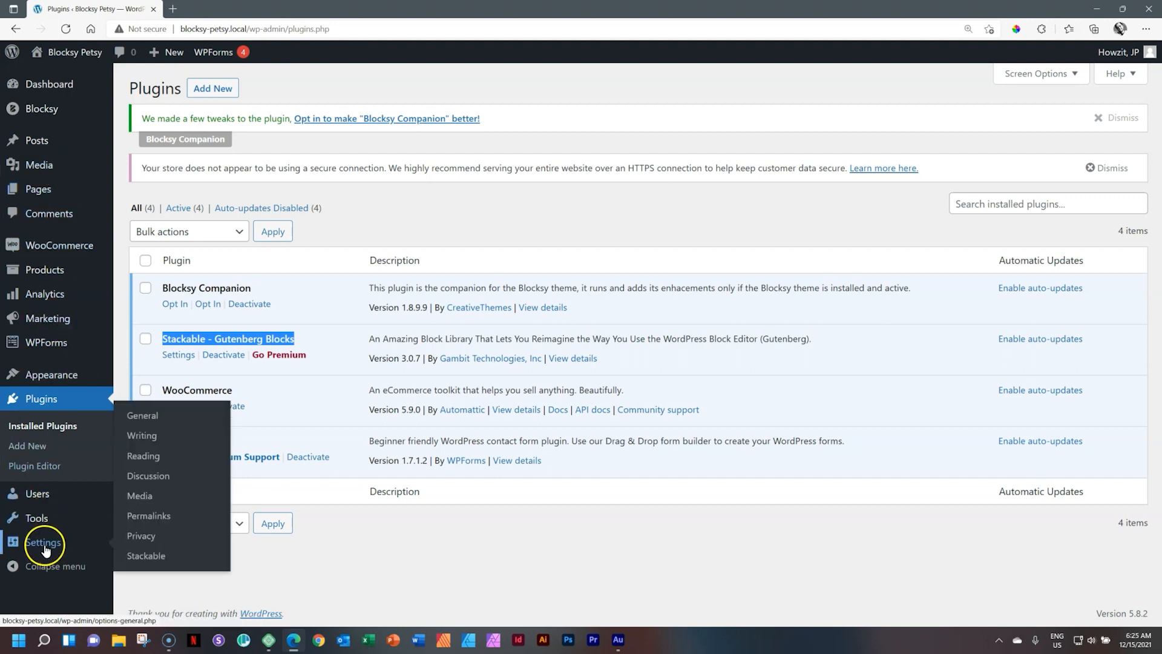
click(146, 564)
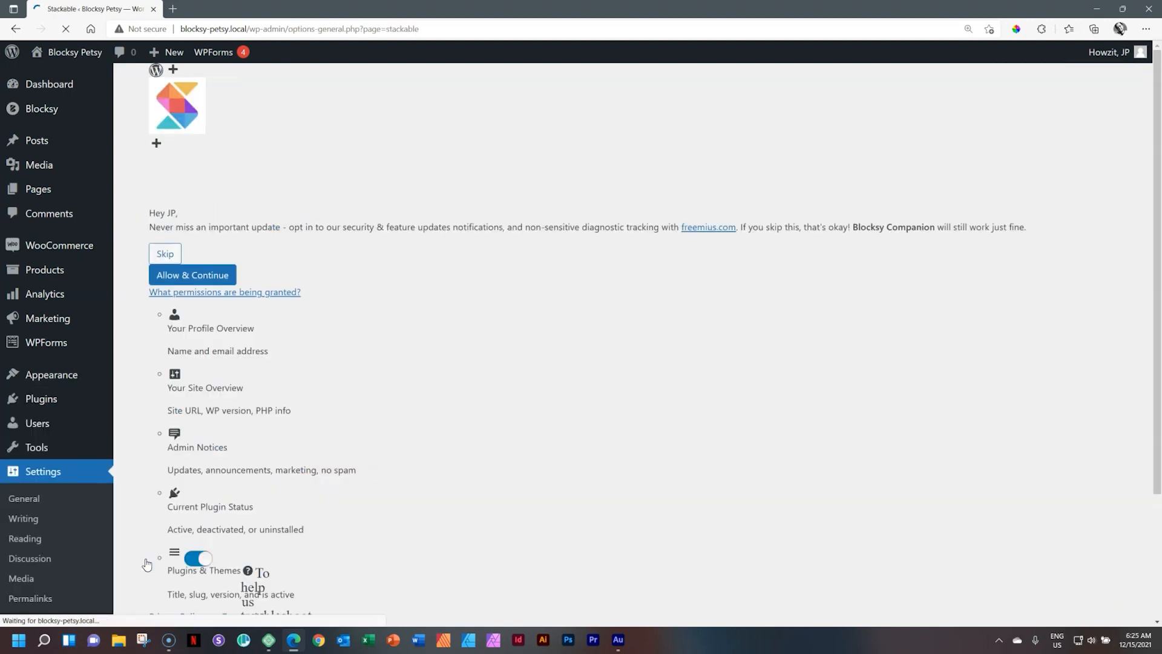
click(458, 262)
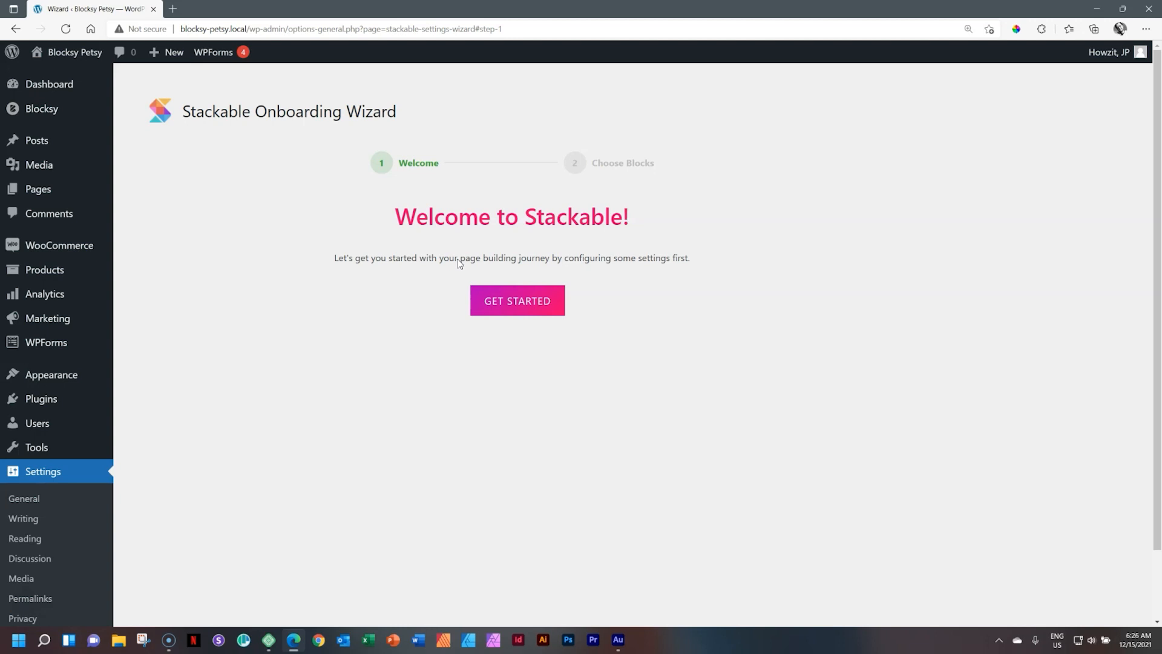
click(508, 306)
Expand the Essential, Special and Section Blocks categories in the wizard and examine which blocks each one contains
drag(1156, 190, 1157, 253)
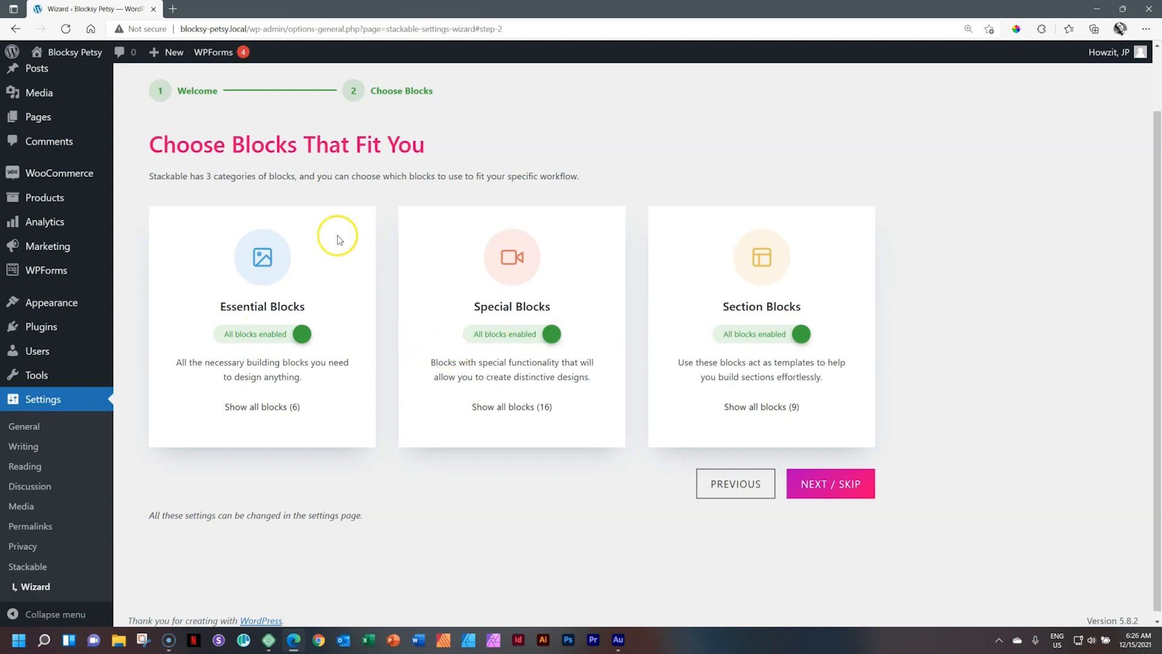
click(285, 412)
scroll(356, 368, down, 3)
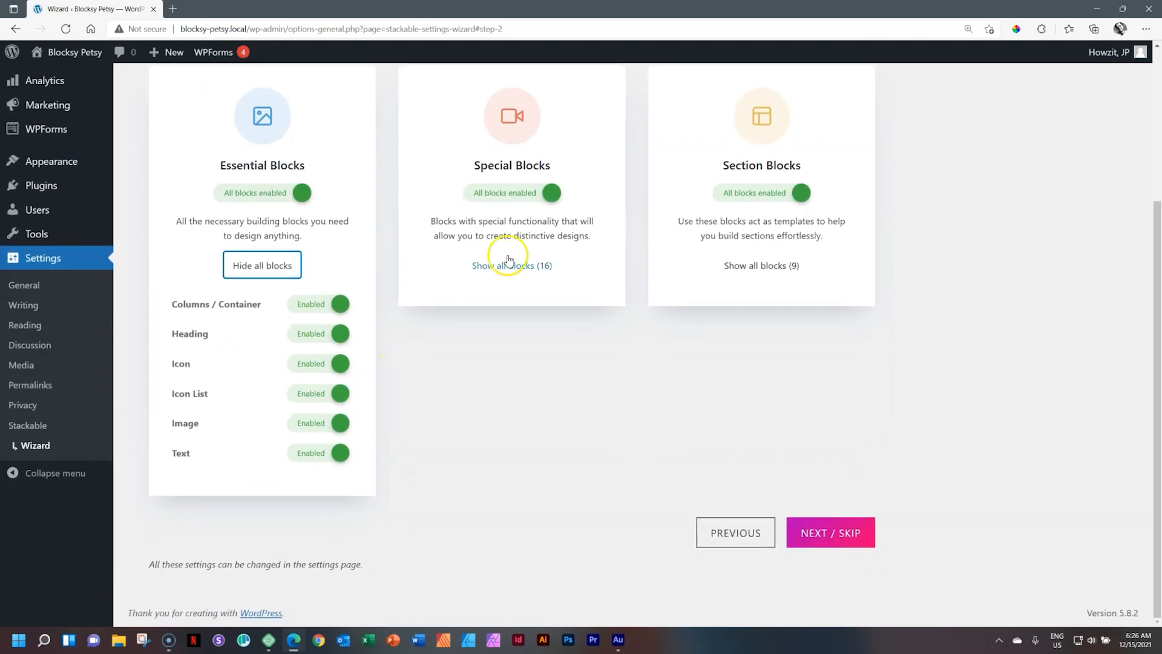
click(509, 261)
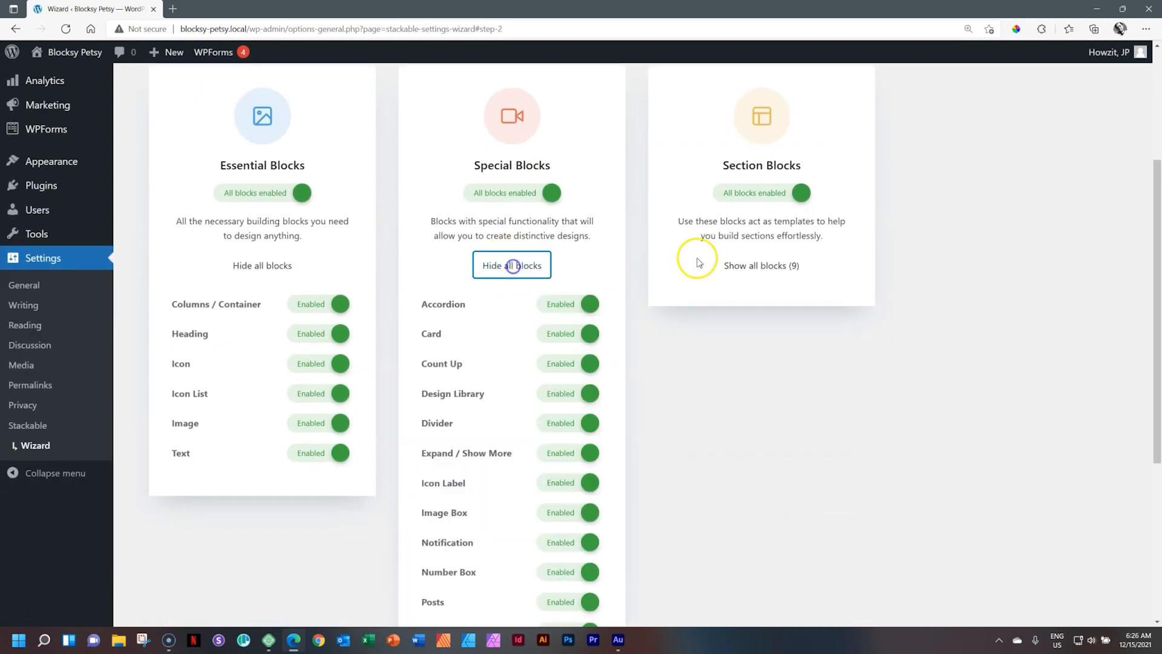
click(744, 267)
drag(1158, 229, 1158, 316)
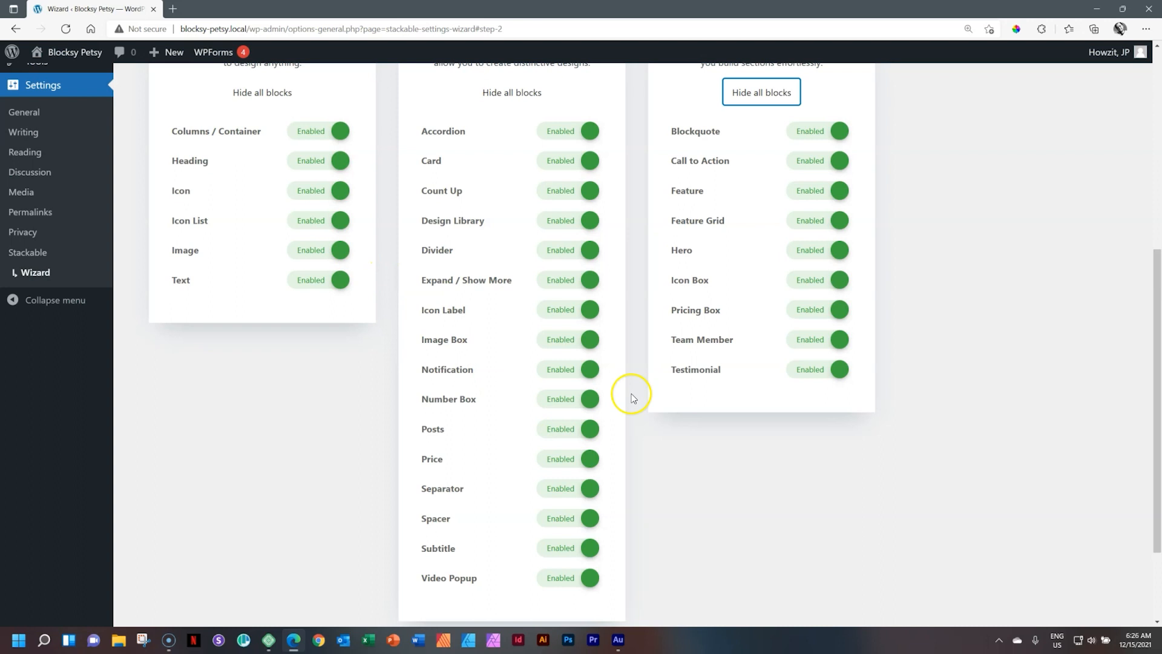
scroll(939, 265, up, 5)
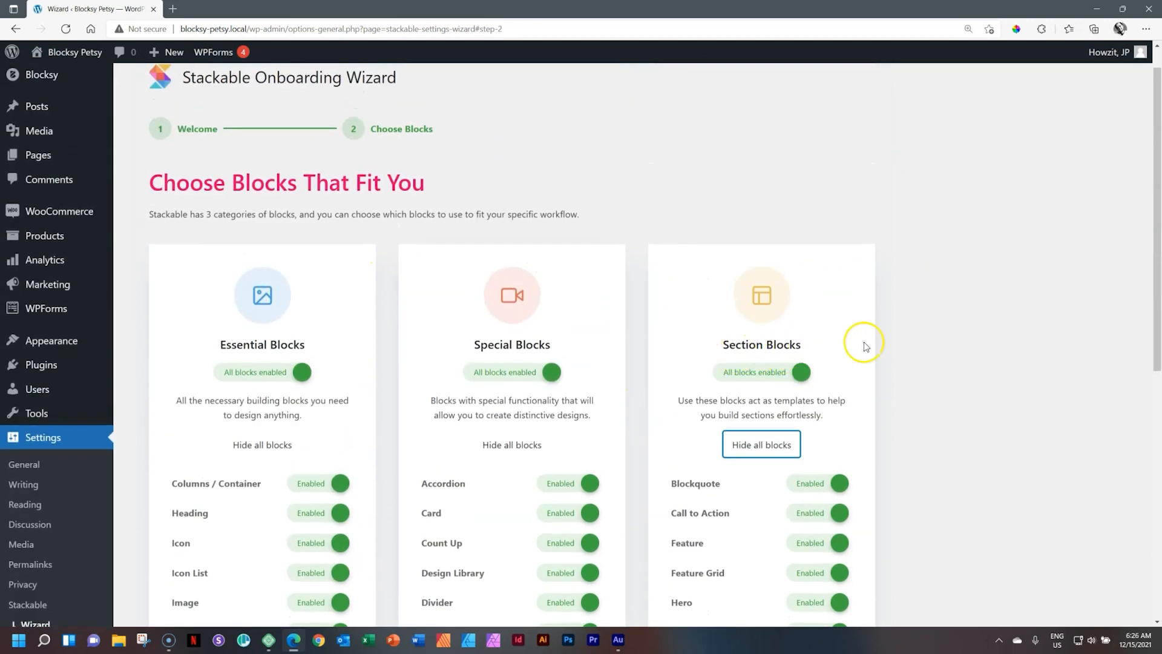
drag(1157, 250, 1158, 351)
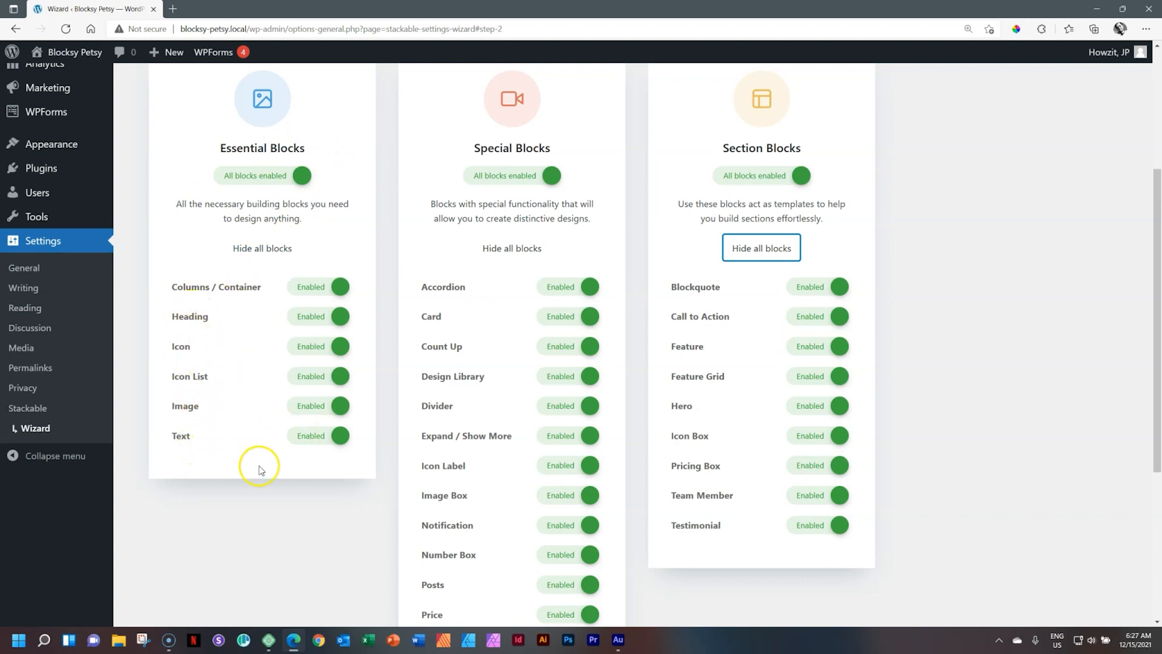
drag(1157, 267, 1160, 312)
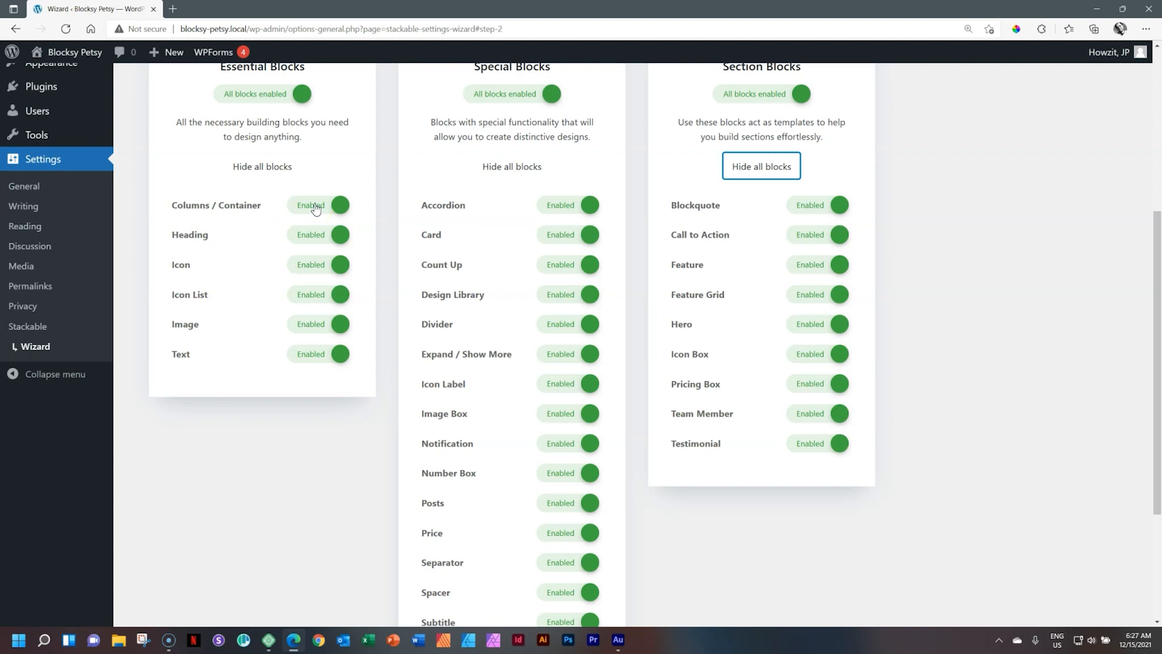
Collapse the three block lists and finish the Stackable wizard with all blocks left enabled
scroll(314, 182, up, 1)
click(273, 245)
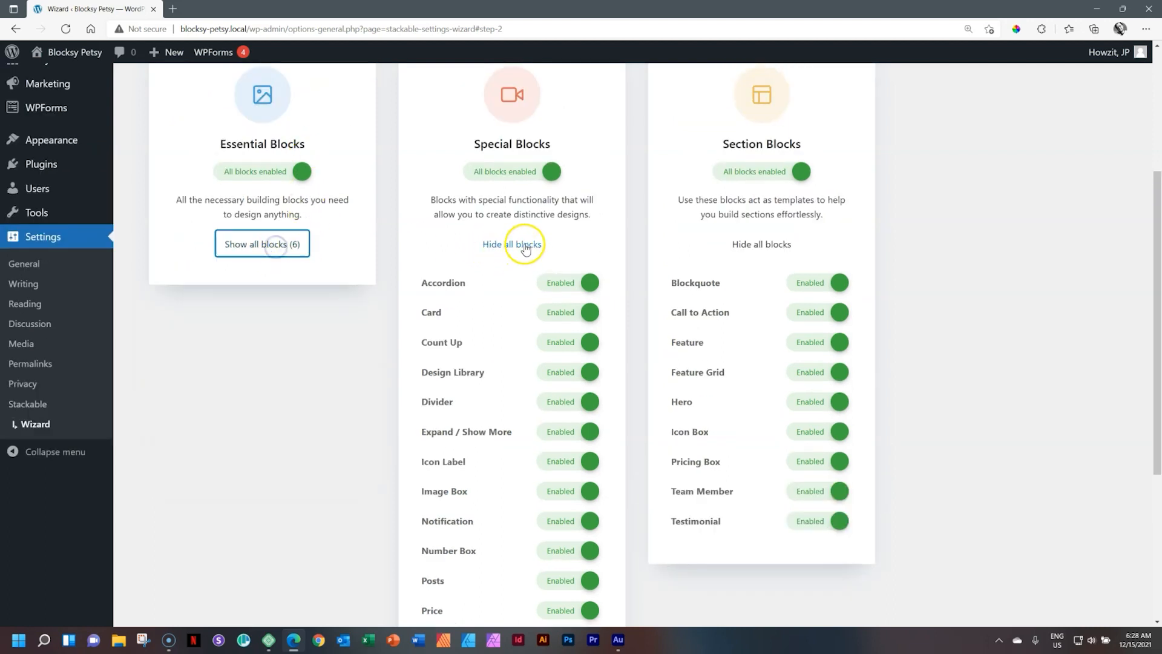
click(526, 245)
click(758, 246)
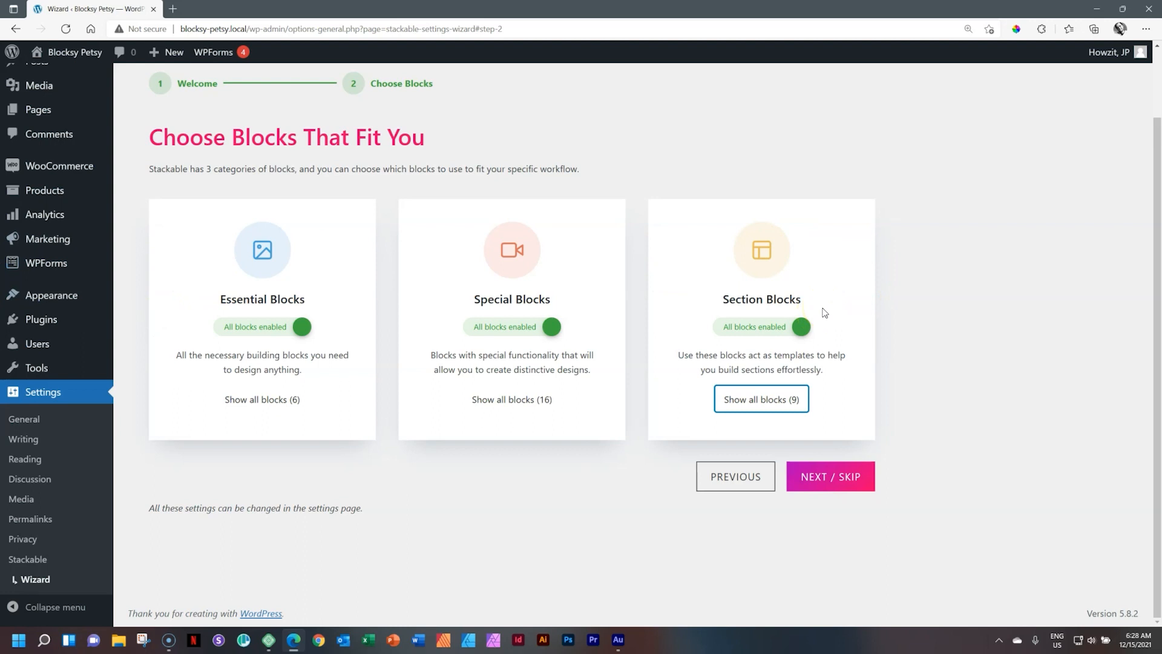
click(830, 478)
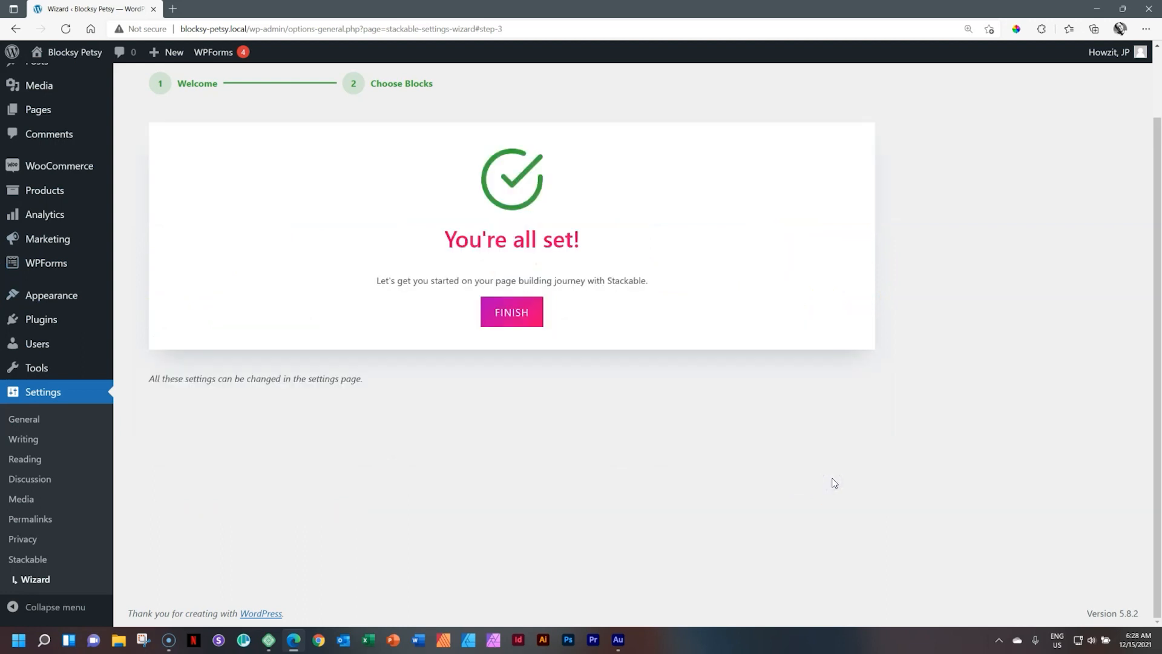
click(518, 312)
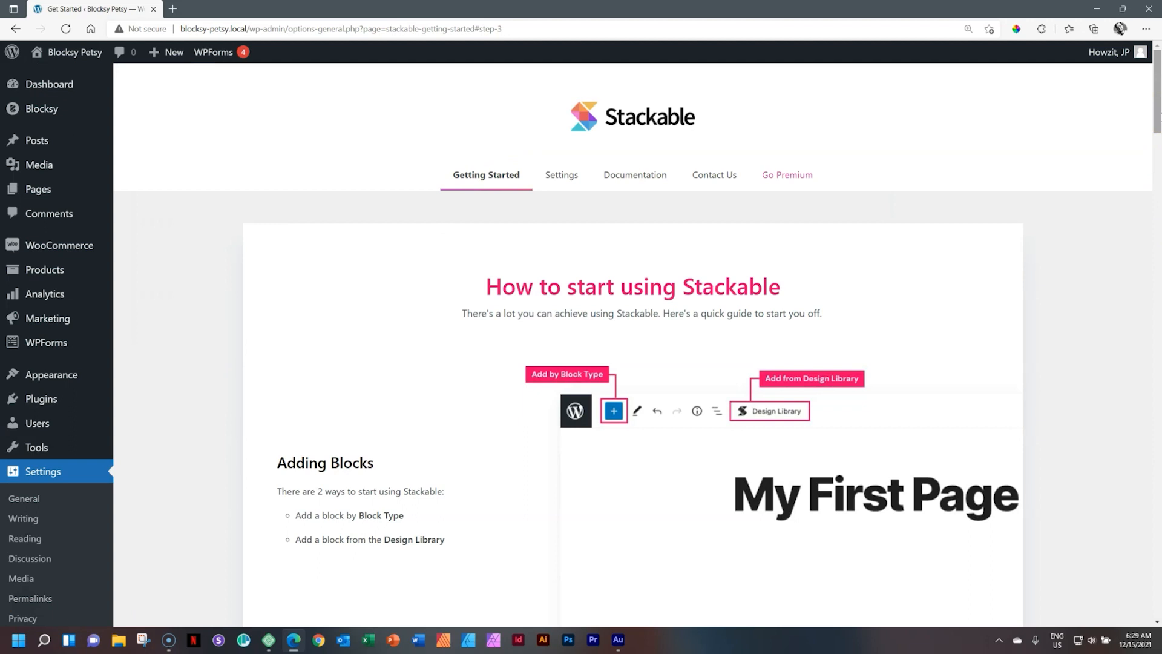
Enable Block Linking (Beta) in Stackable's editor settings and look over the Responsive Breakpoints and Global Settings
click(572, 180)
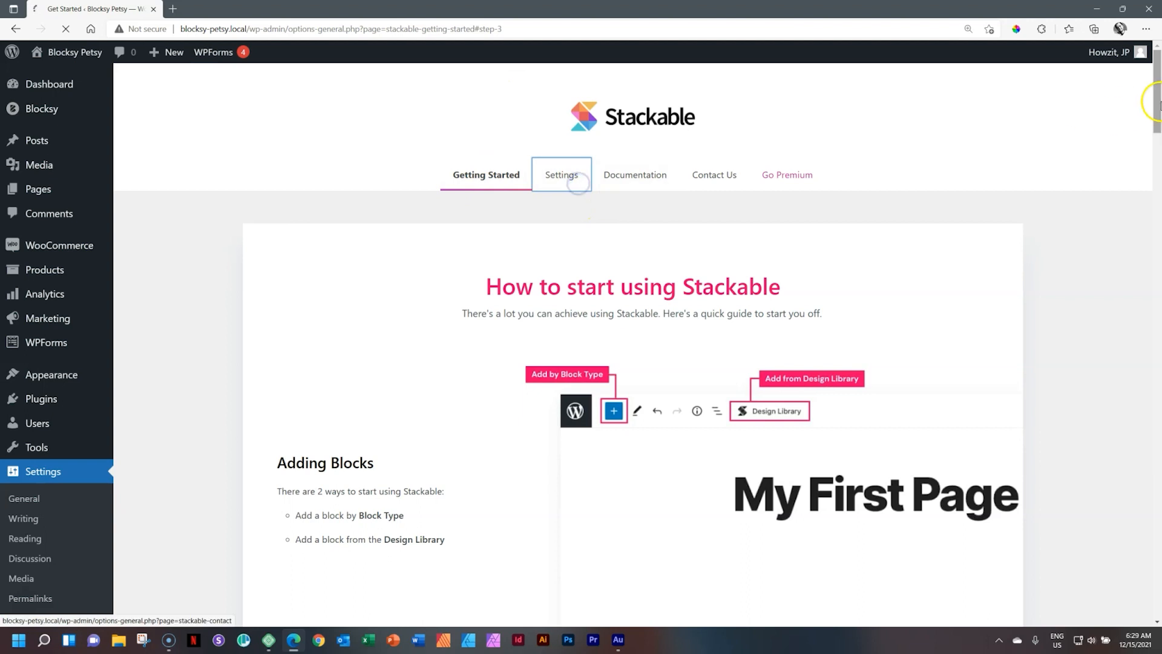
drag(1158, 95, 1141, 167)
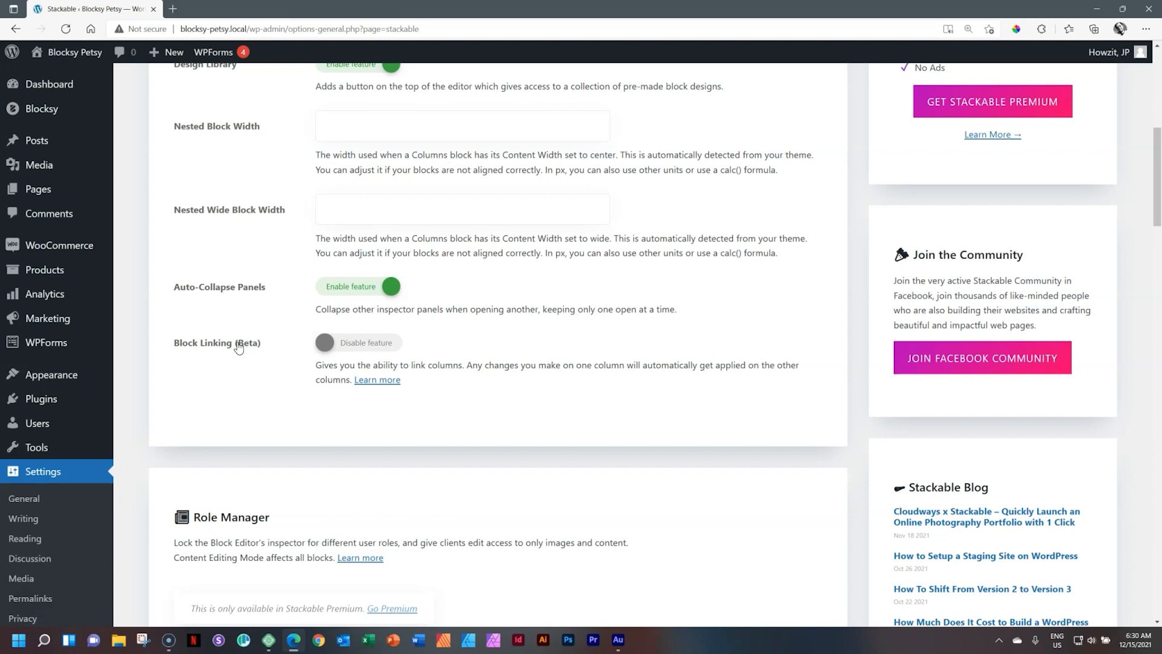
click(385, 351)
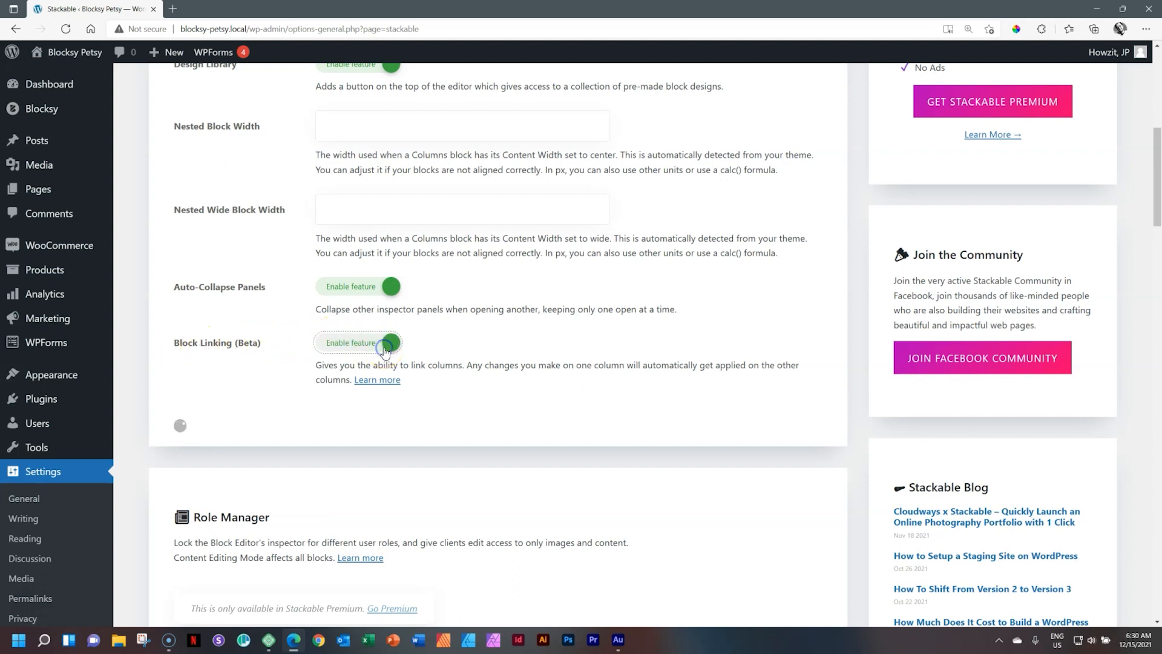
drag(1158, 189, 1158, 326)
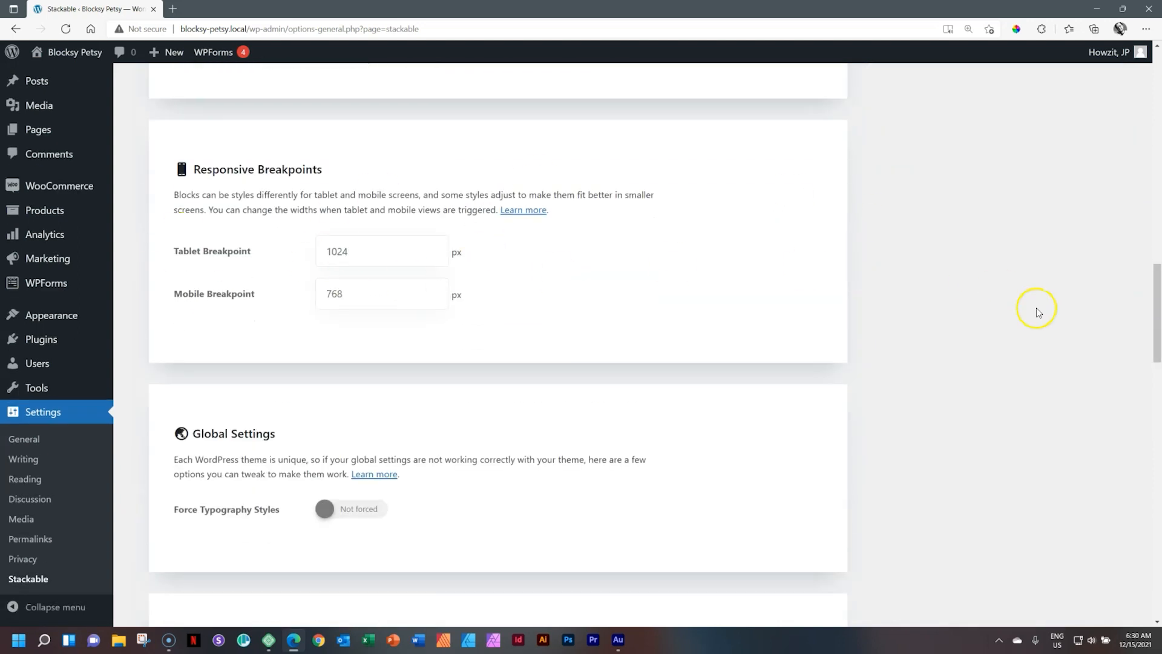
drag(1157, 281, 1158, 79)
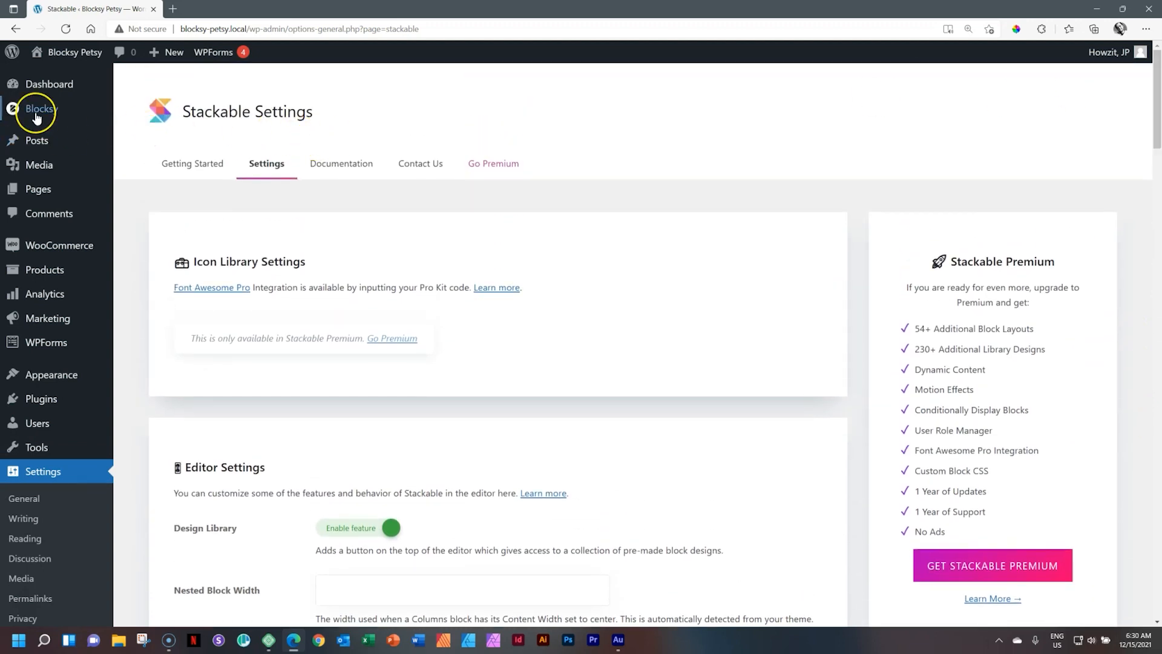
Visit the site's home page, open it for editing in the block editor, and dismiss the welcome guide
mouse_move(36, 116)
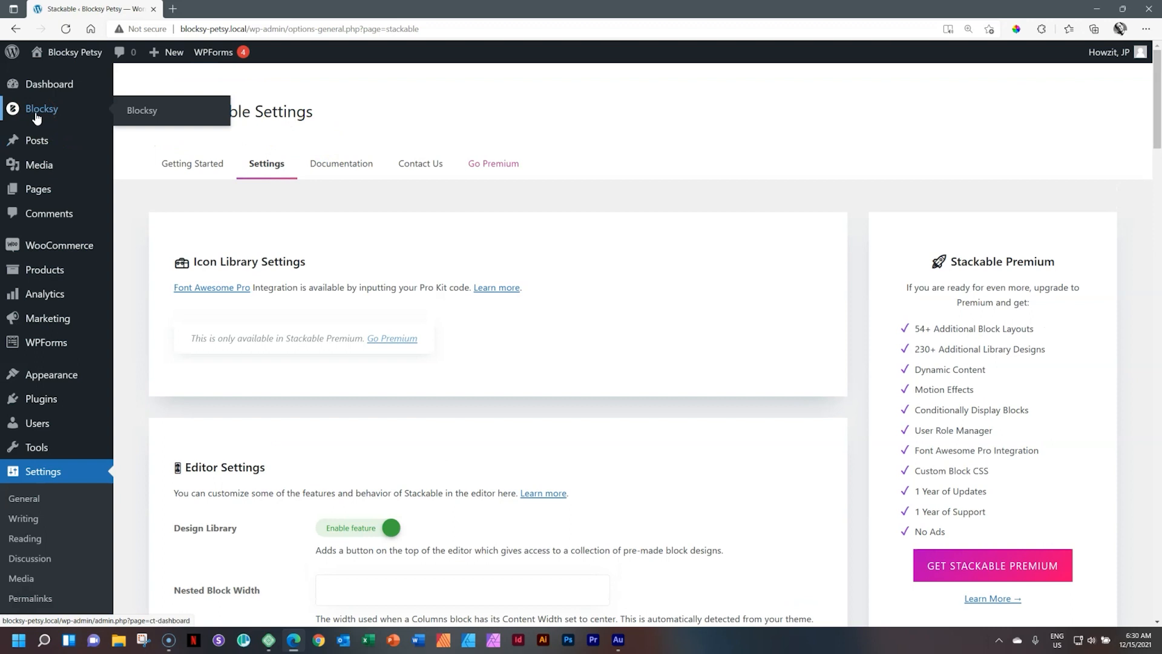
click(77, 55)
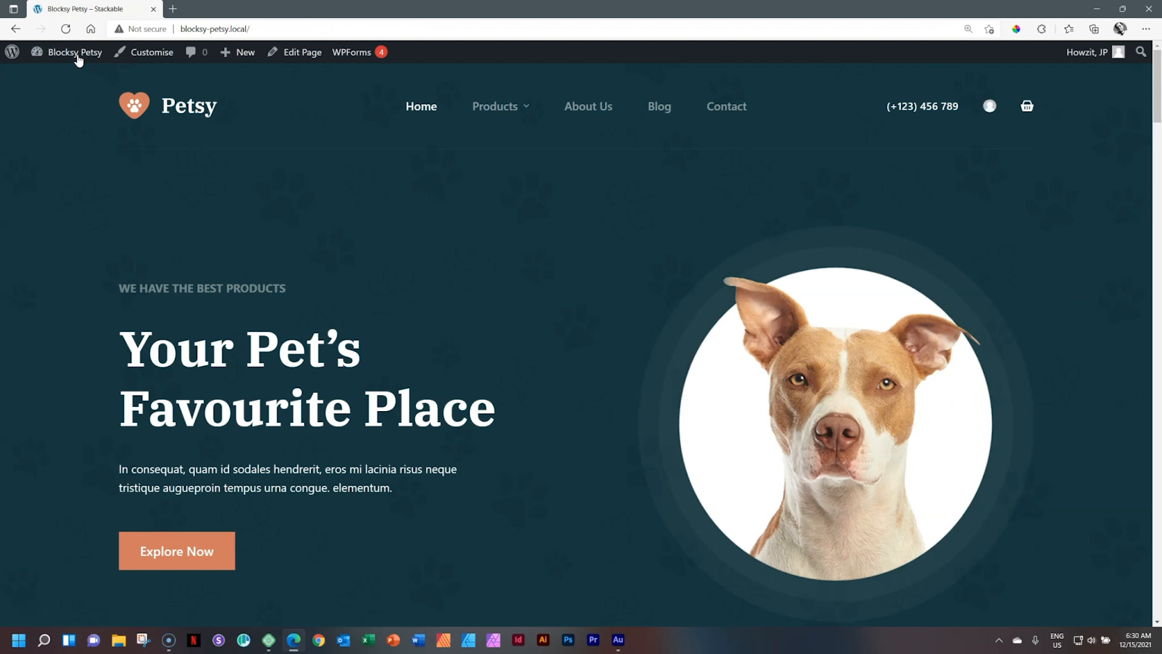
click(289, 53)
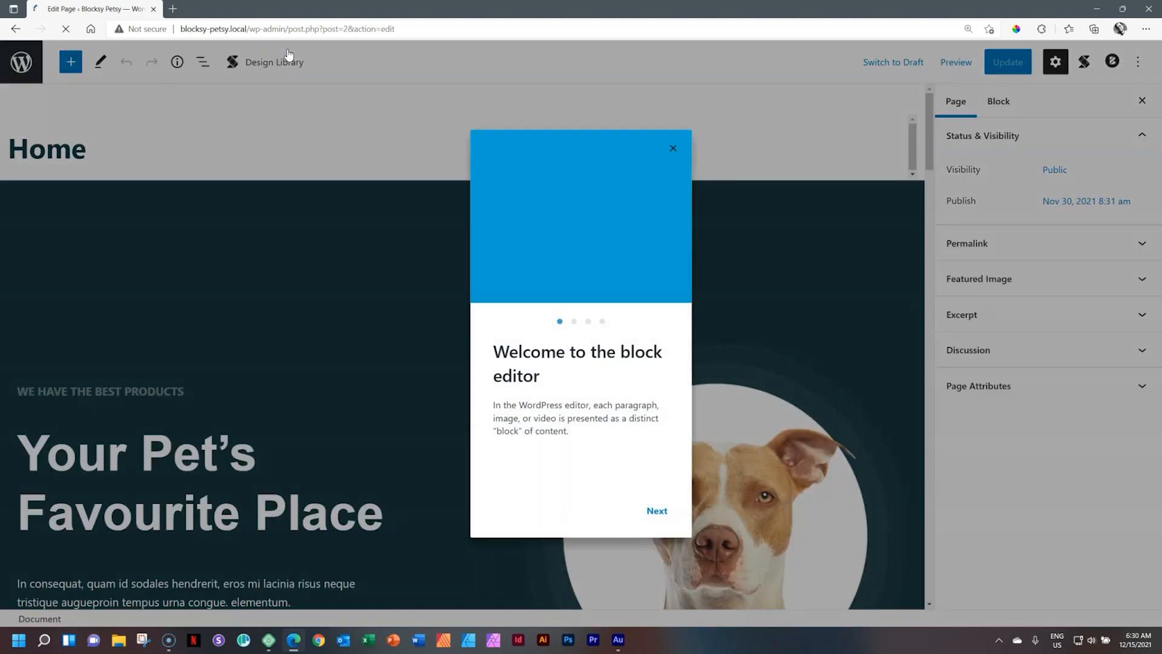
click(671, 148)
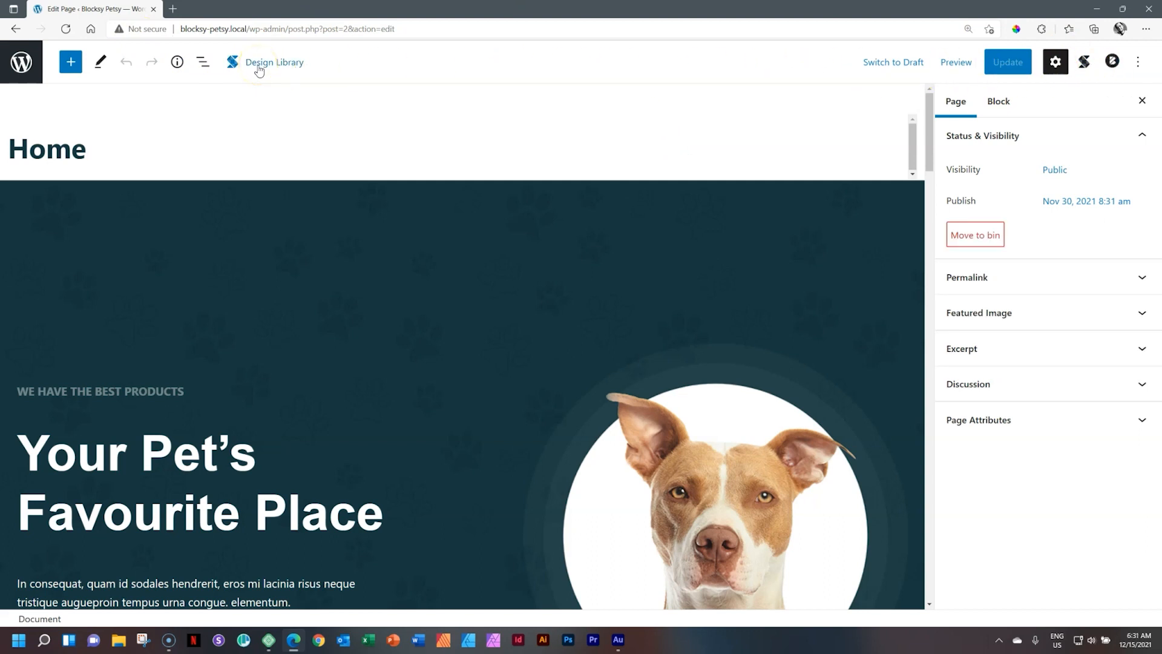
View the page's Blocksy and Stackable settings, and browse the list of UI kits in the Stackable Design Library
click(1111, 62)
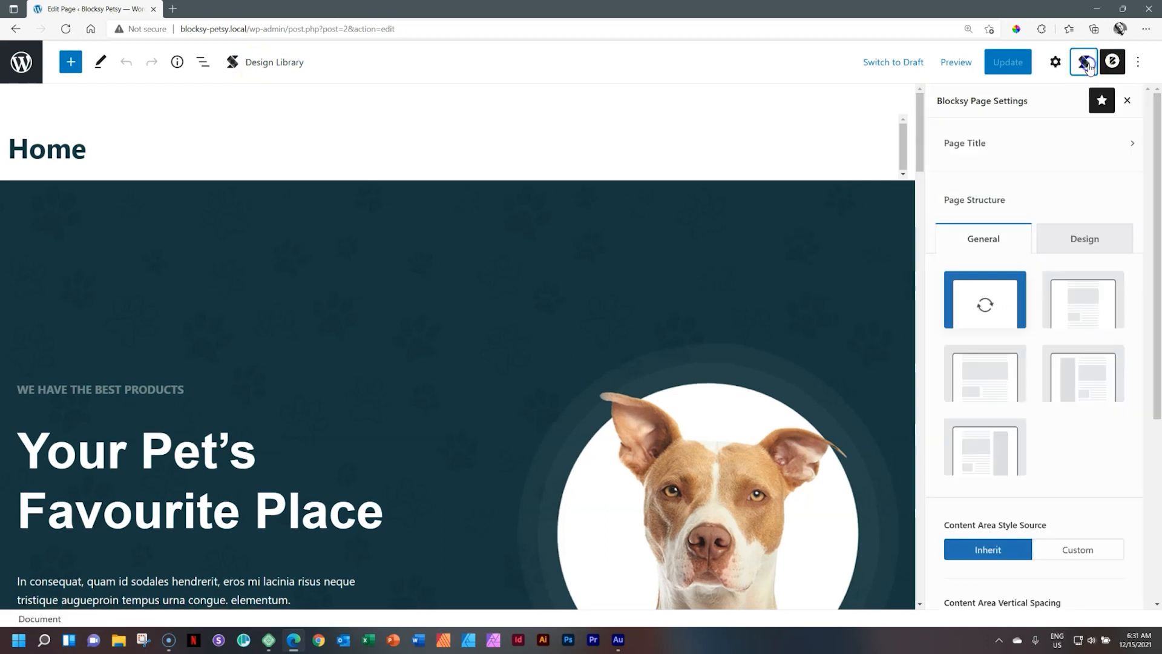
click(1086, 63)
click(259, 64)
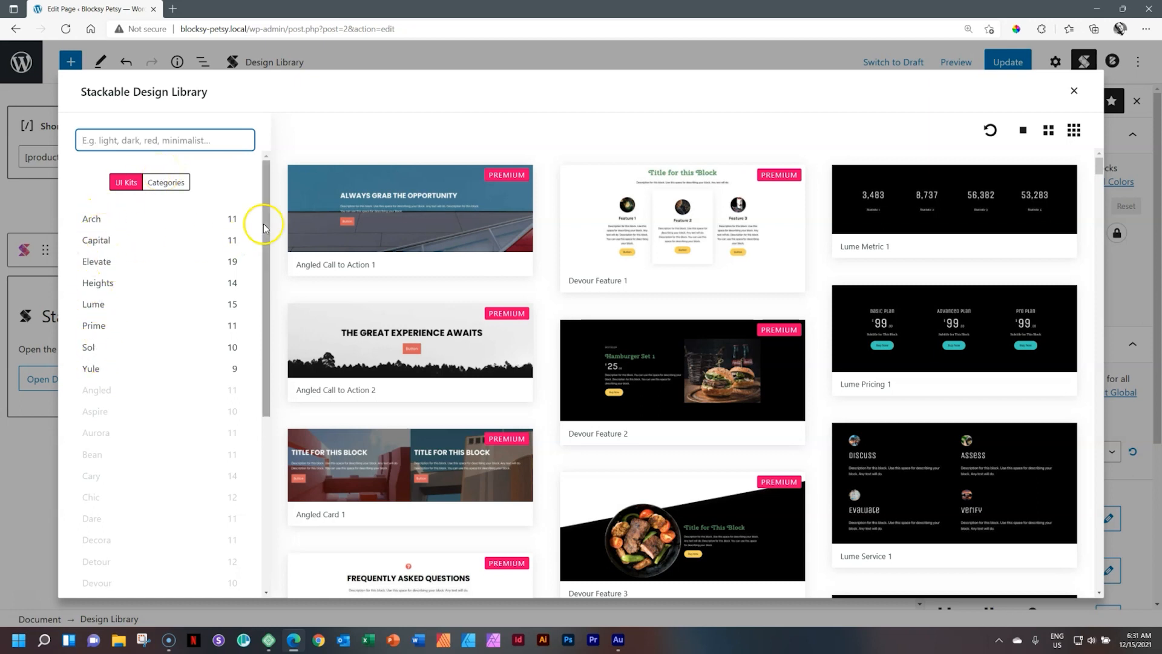
drag(260, 291, 262, 360)
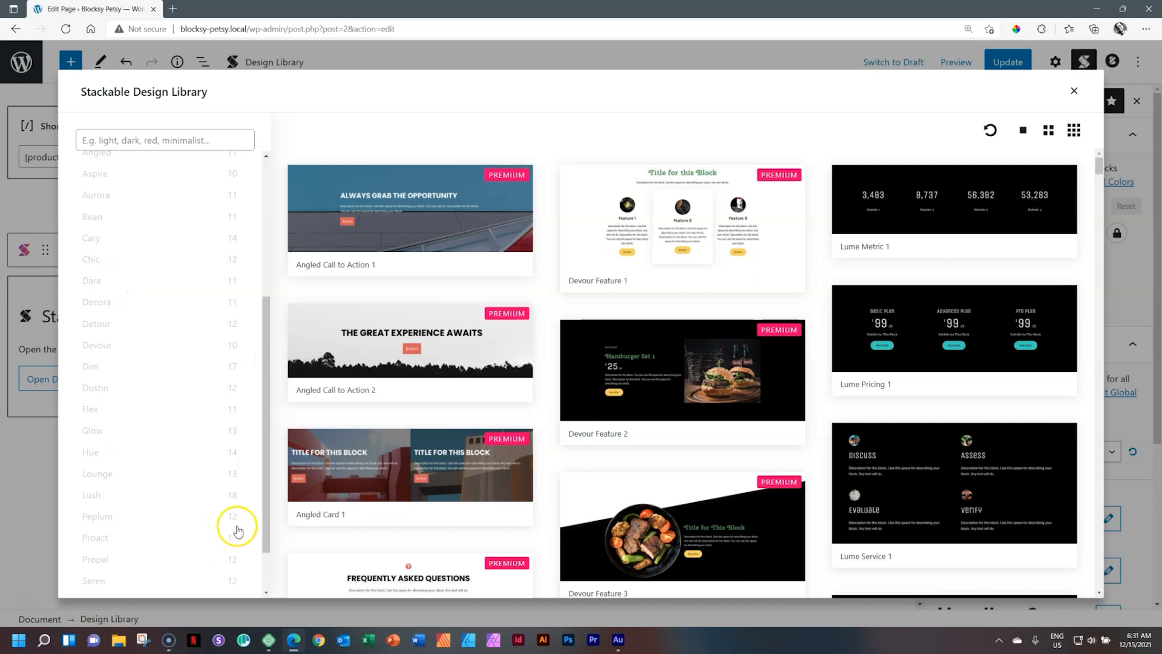
drag(262, 533, 272, 606)
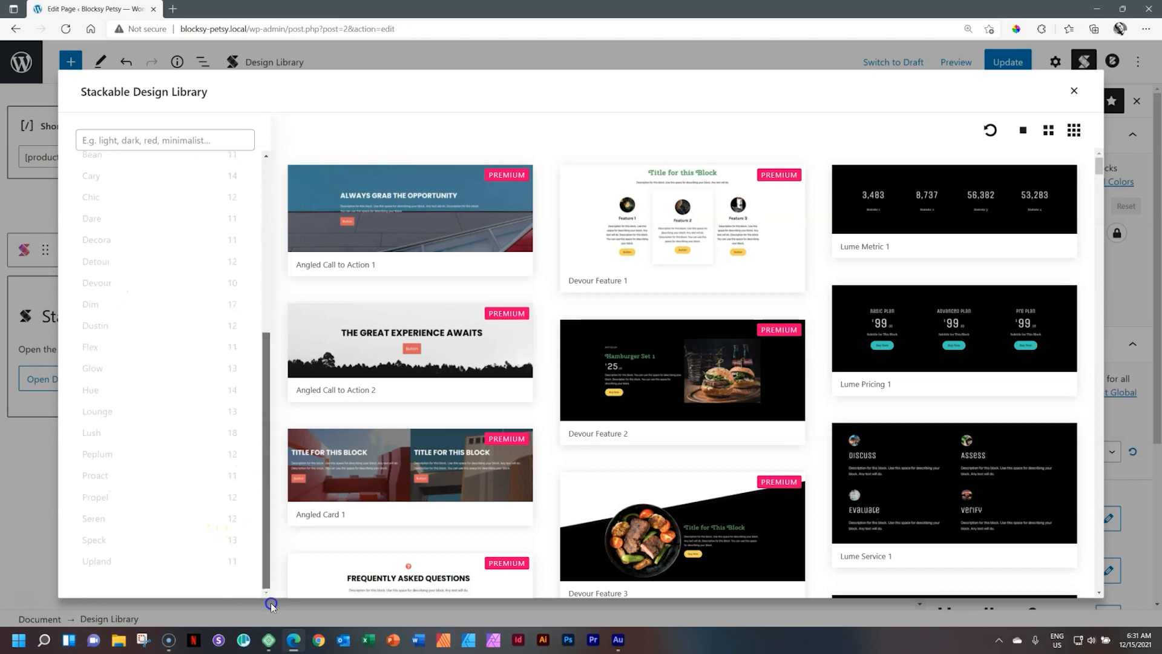
Close the Stackable Design Library and review the Global Color Palette and Global Typography sections in Stackable Settings
click(1074, 90)
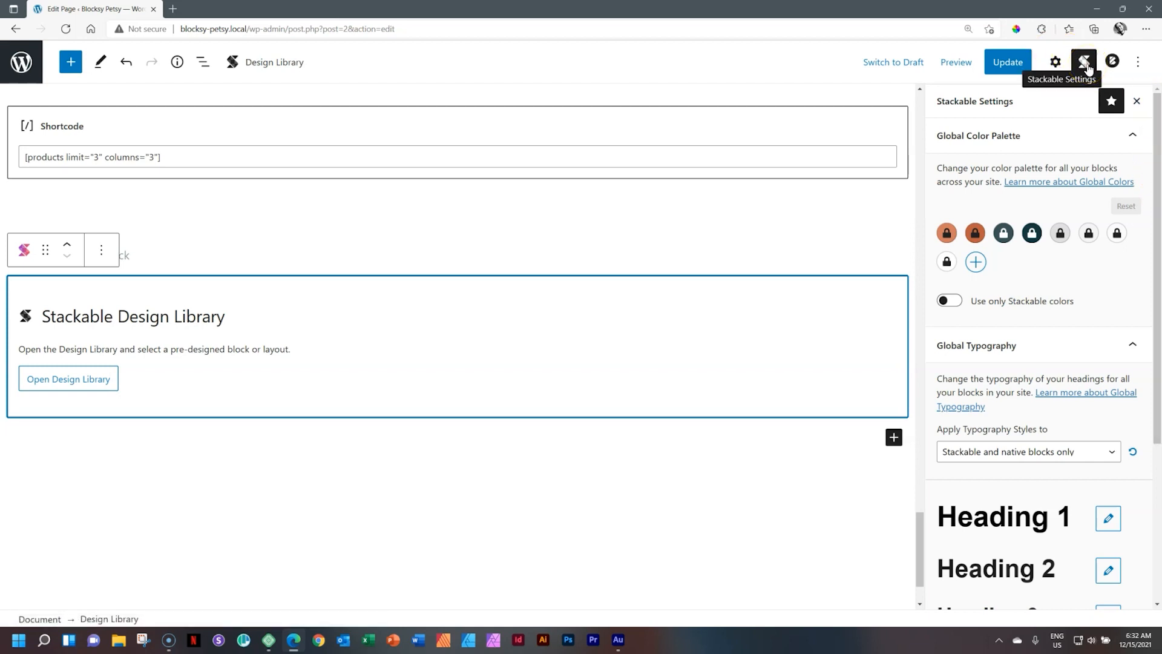
click(1037, 135)
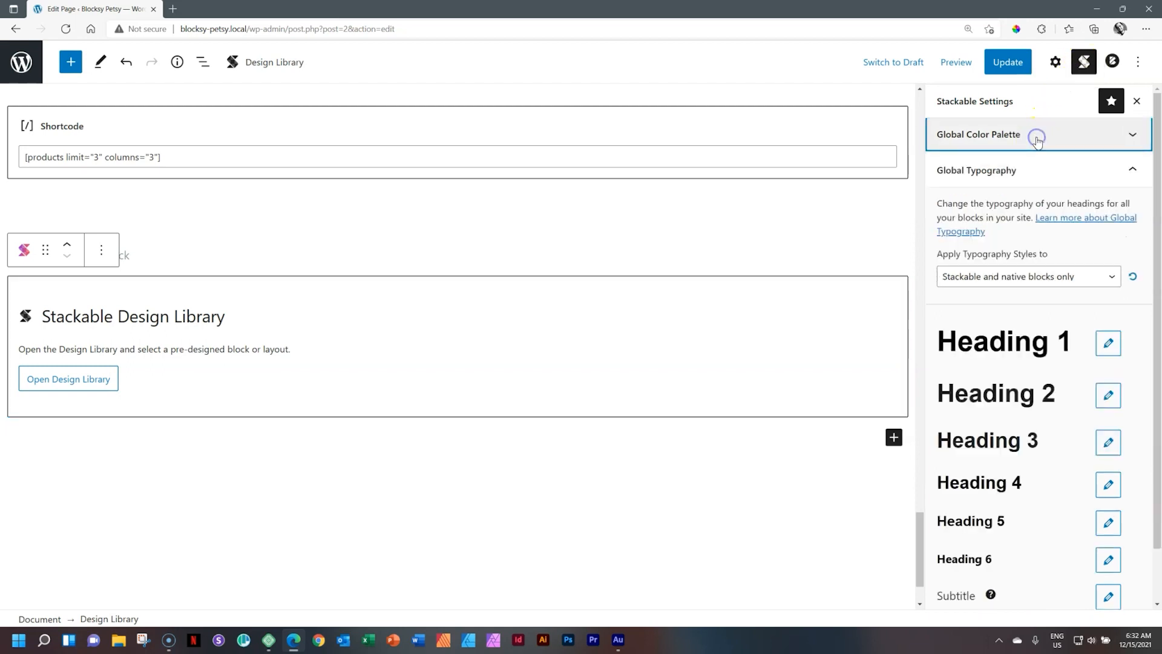
click(1023, 171)
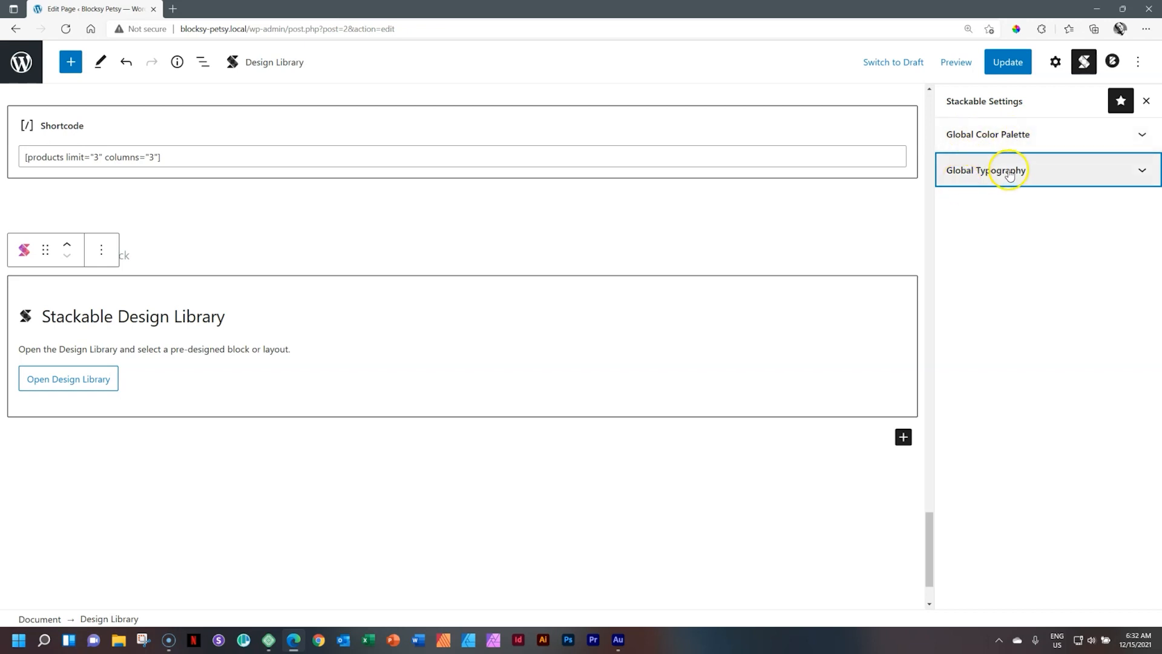
click(1018, 137)
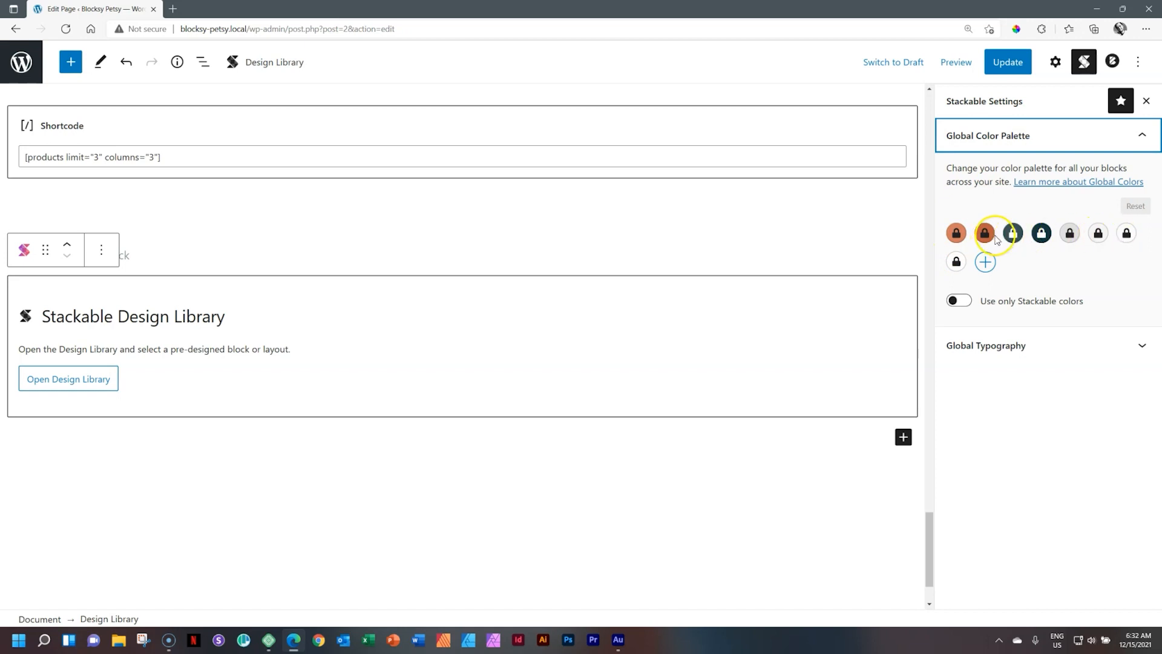
click(980, 350)
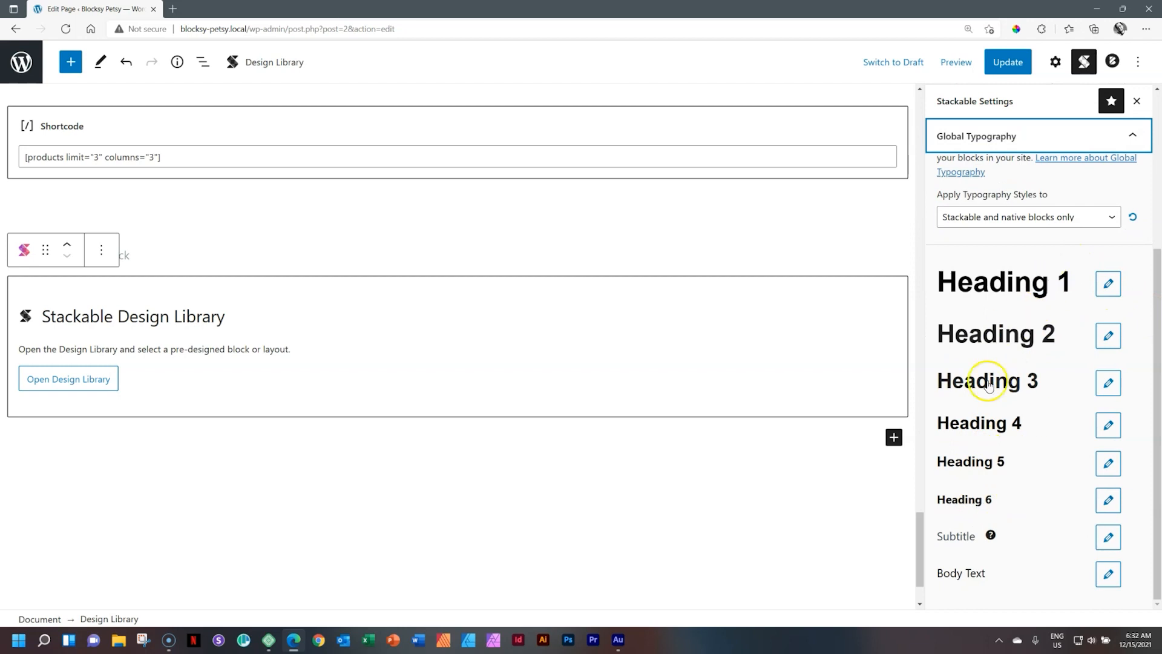
scroll(1157, 439, up, 4)
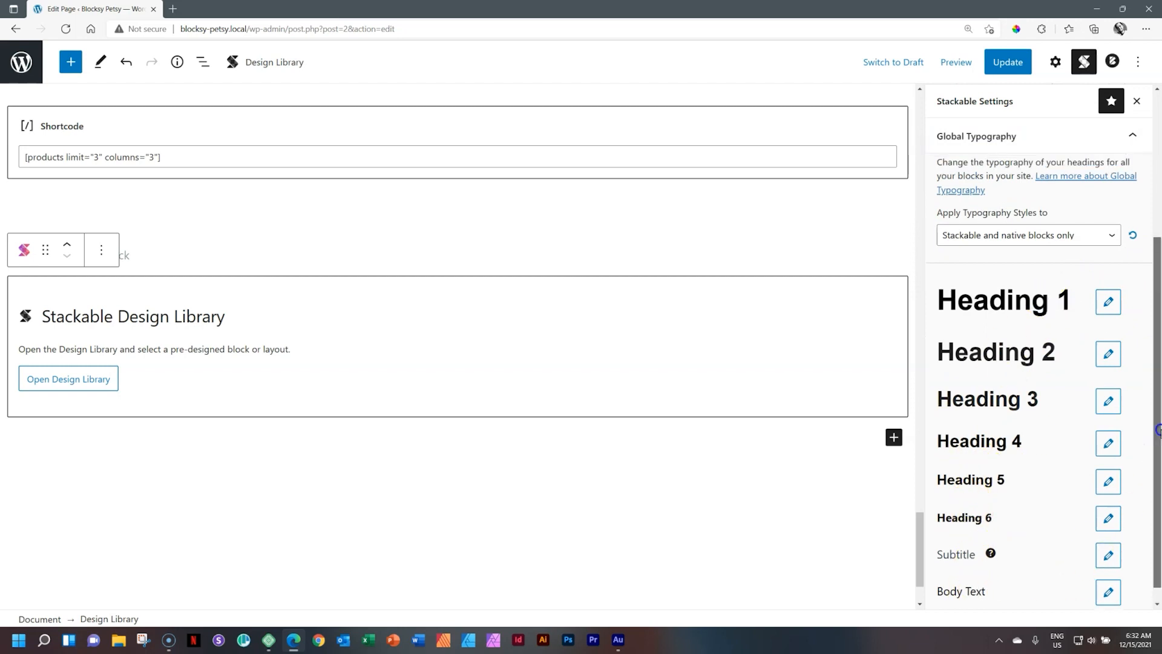
click(979, 350)
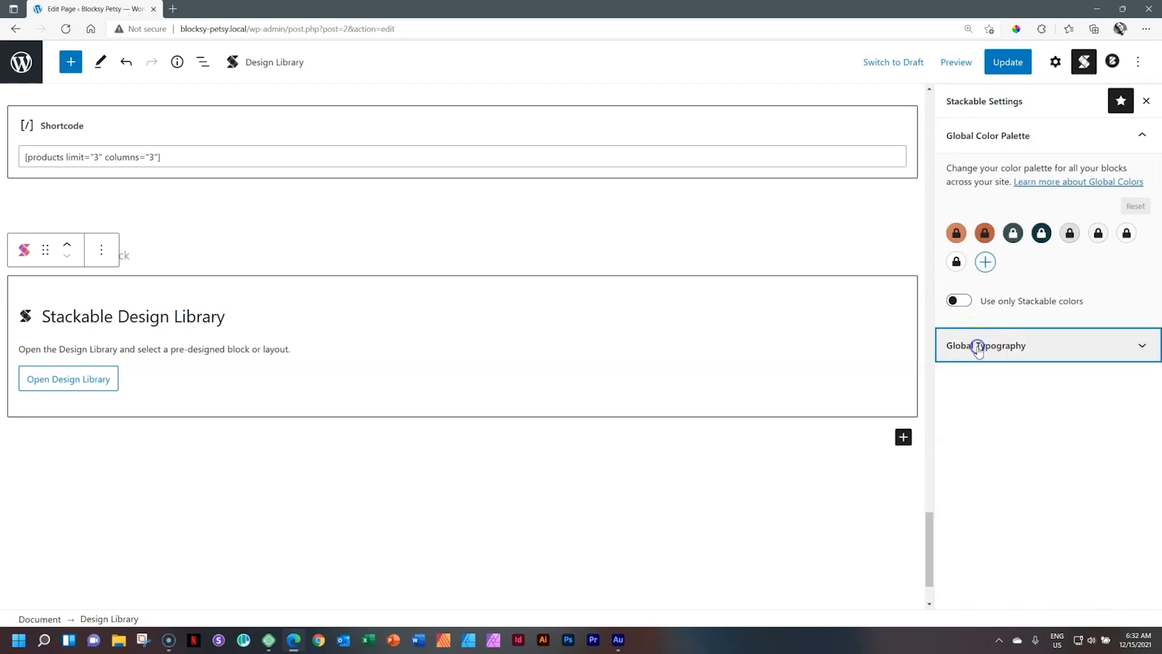
click(986, 134)
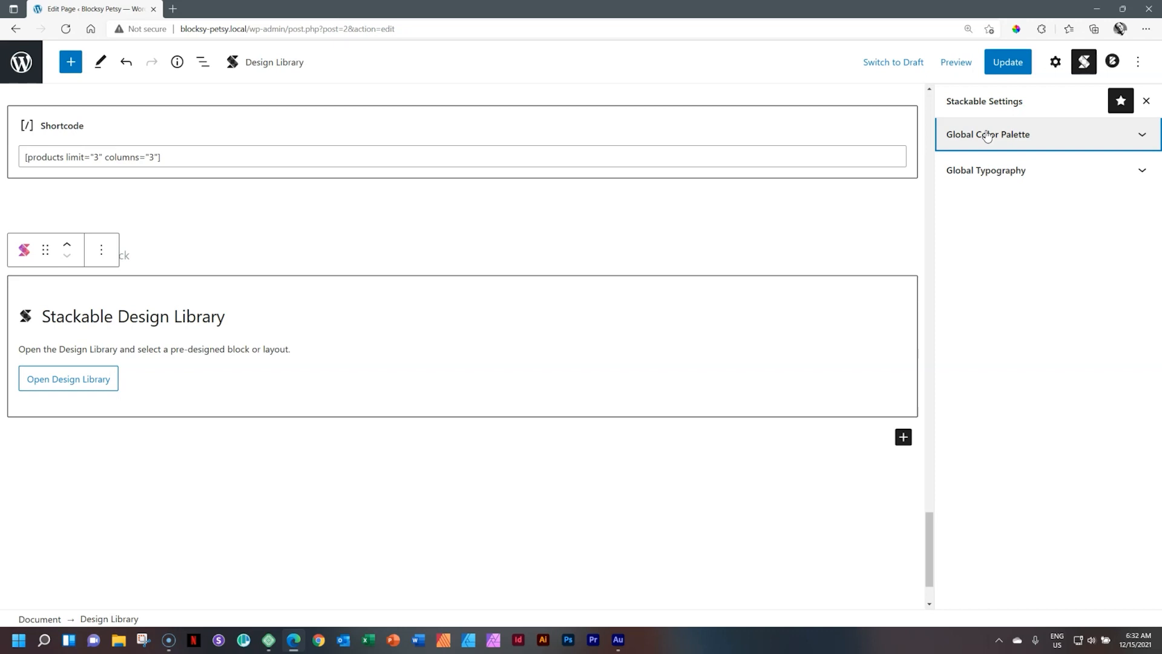
click(986, 135)
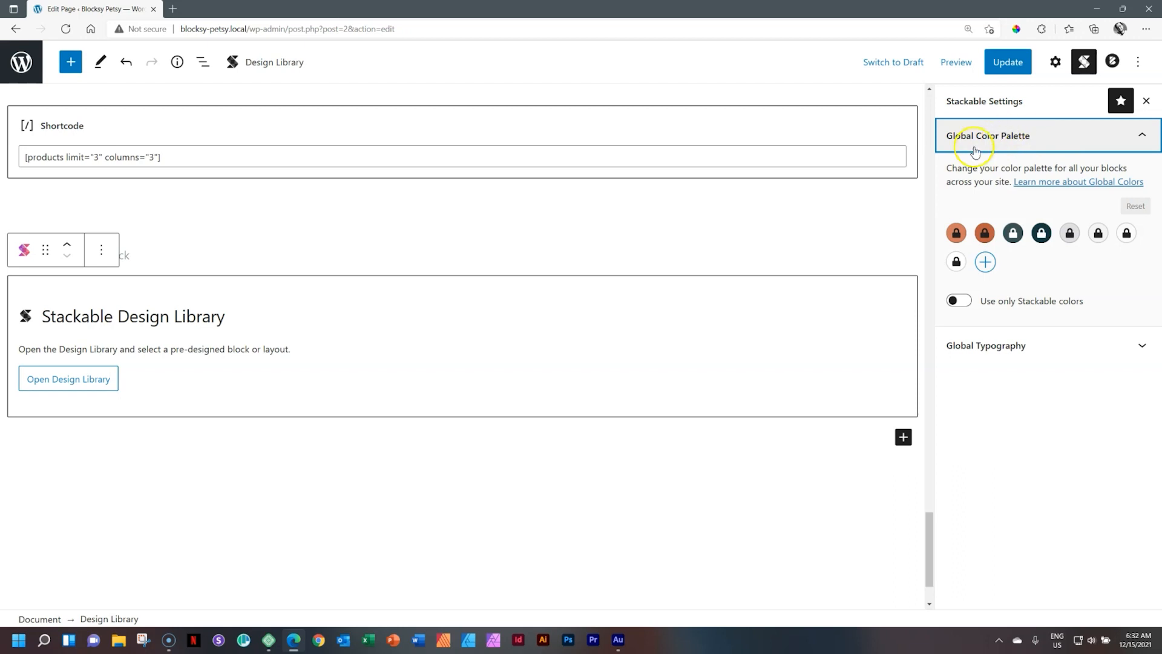
Preview the home page in a new tab and open the Colors options in its Customizer
click(956, 62)
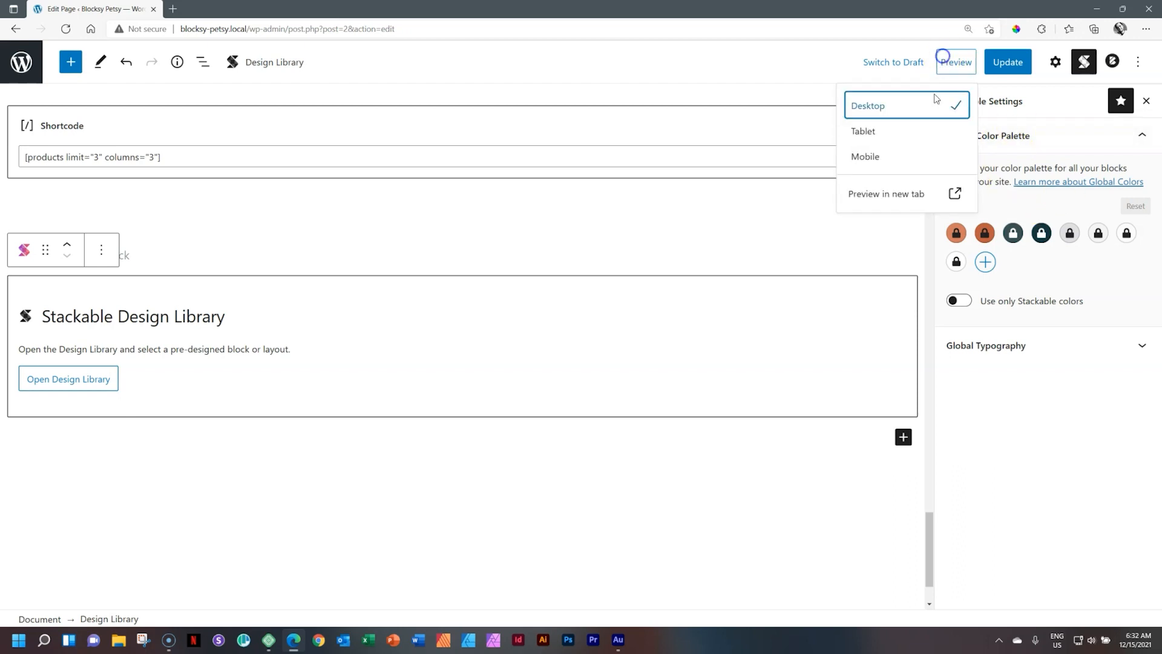
click(905, 193)
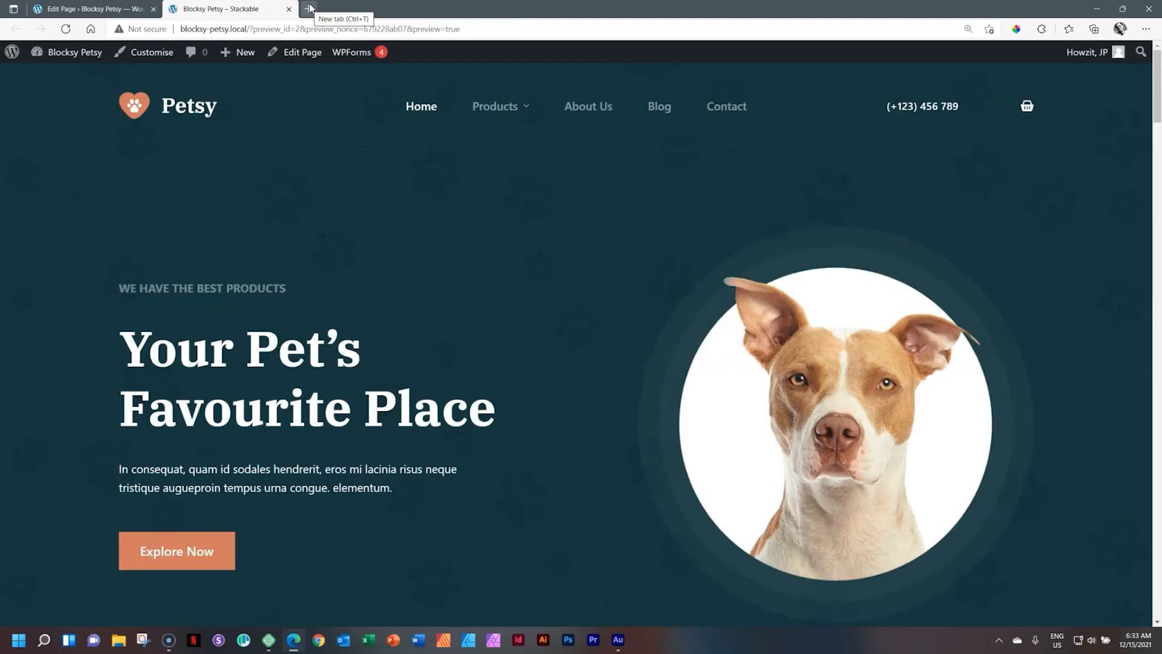
click(145, 58)
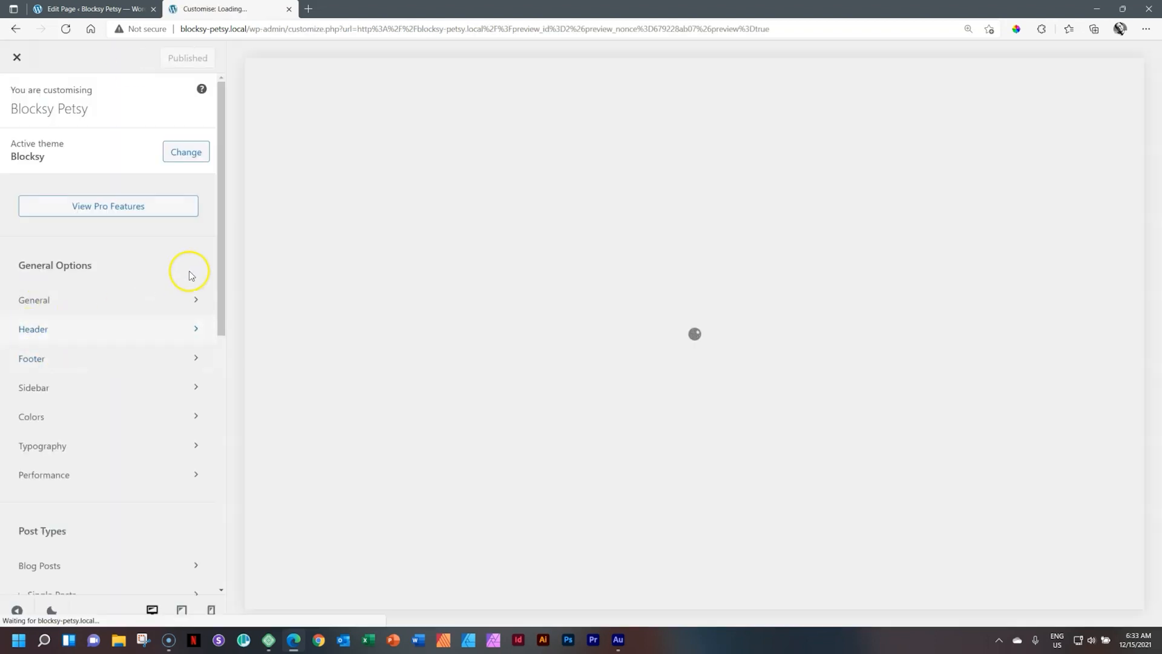
drag(223, 255, 221, 327)
click(72, 259)
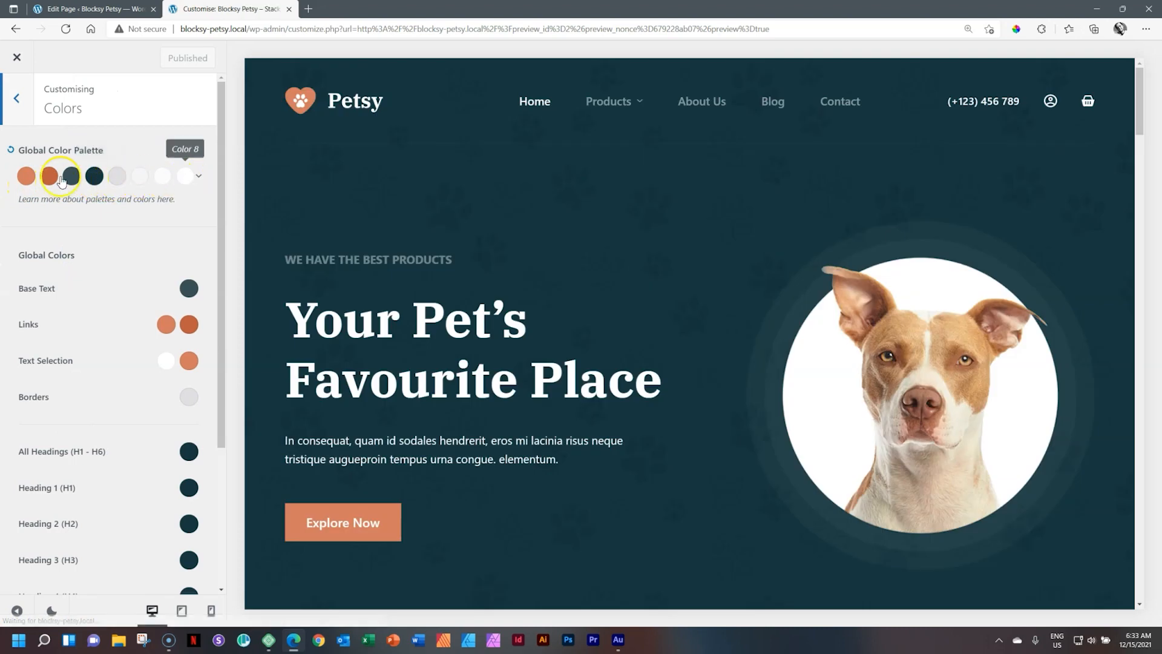
Compare Stackable's Global Color Palette in the page editor with the Customizer's palette, and inspect the colour value of Color 1
click(89, 6)
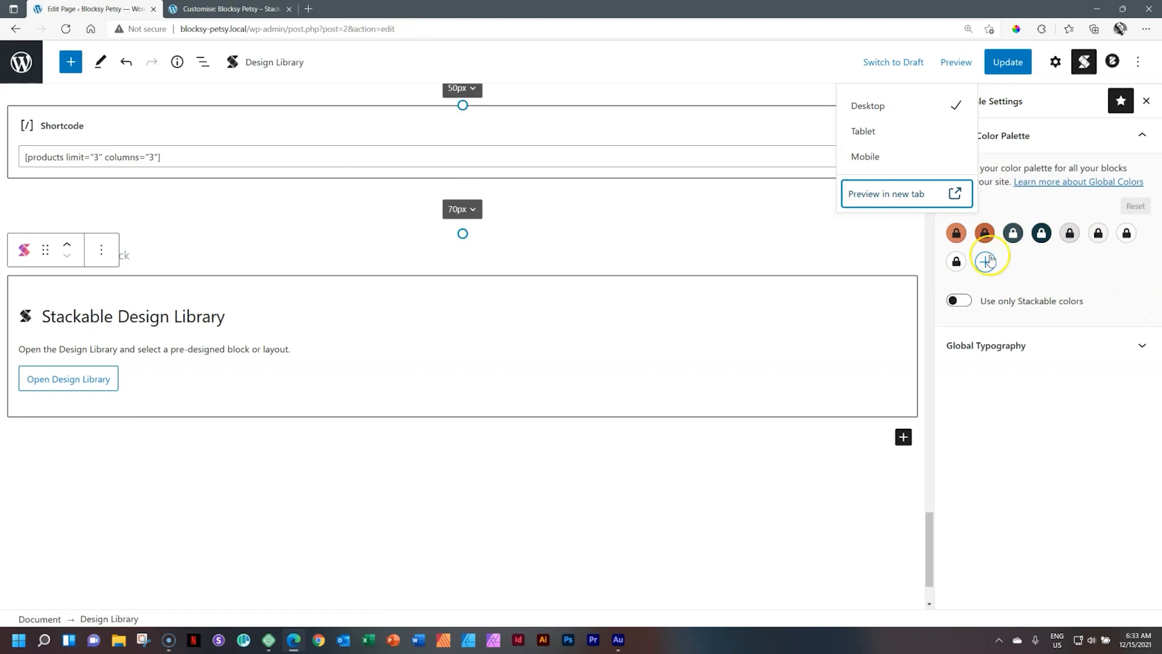
click(1053, 275)
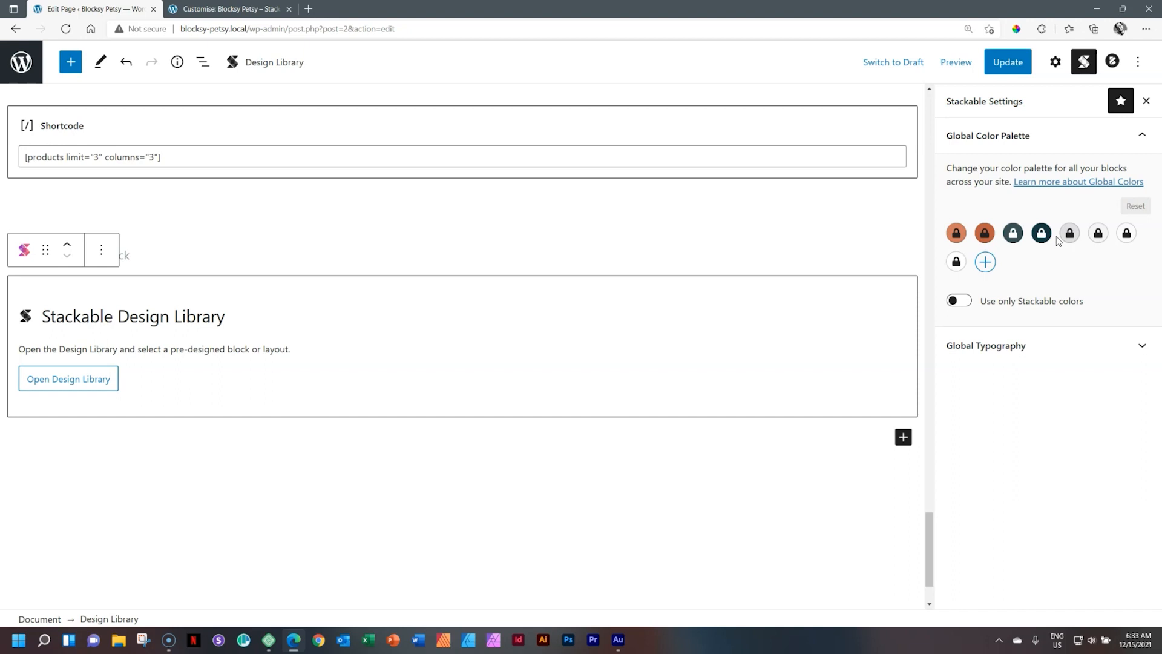
click(224, 8)
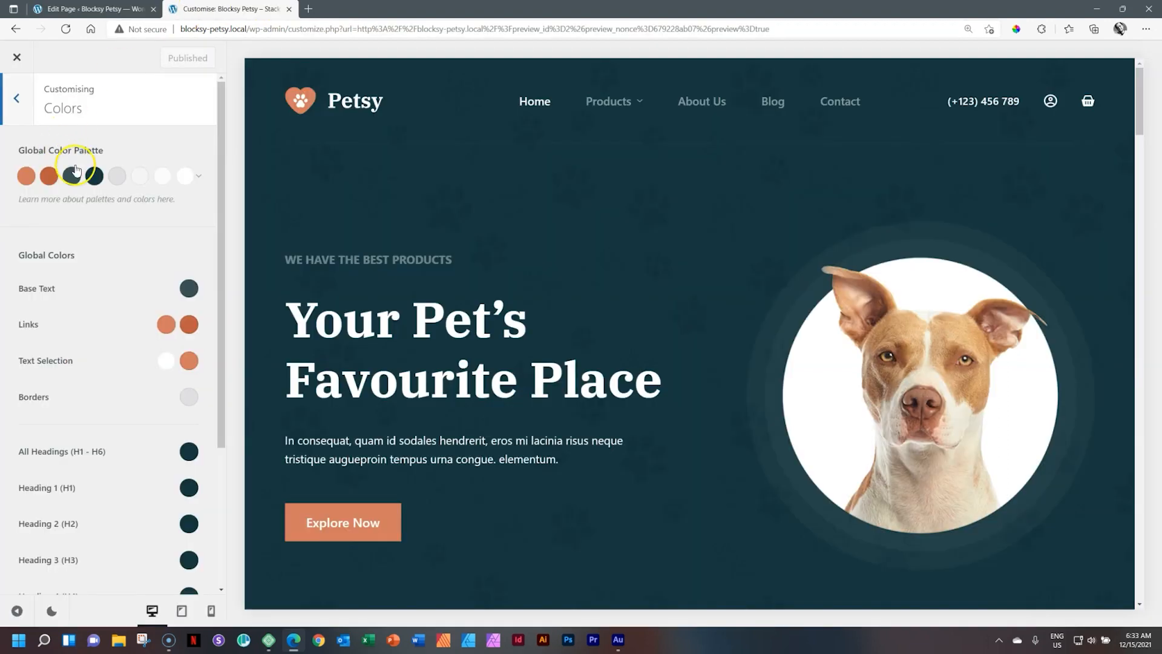
click(28, 180)
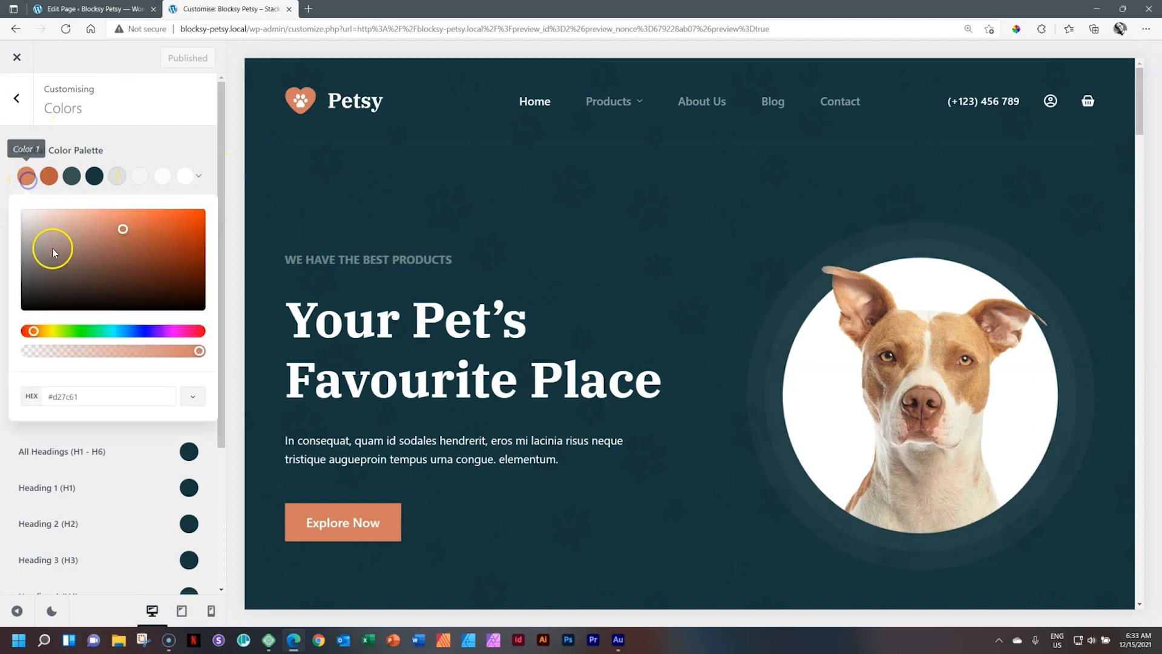
click(154, 147)
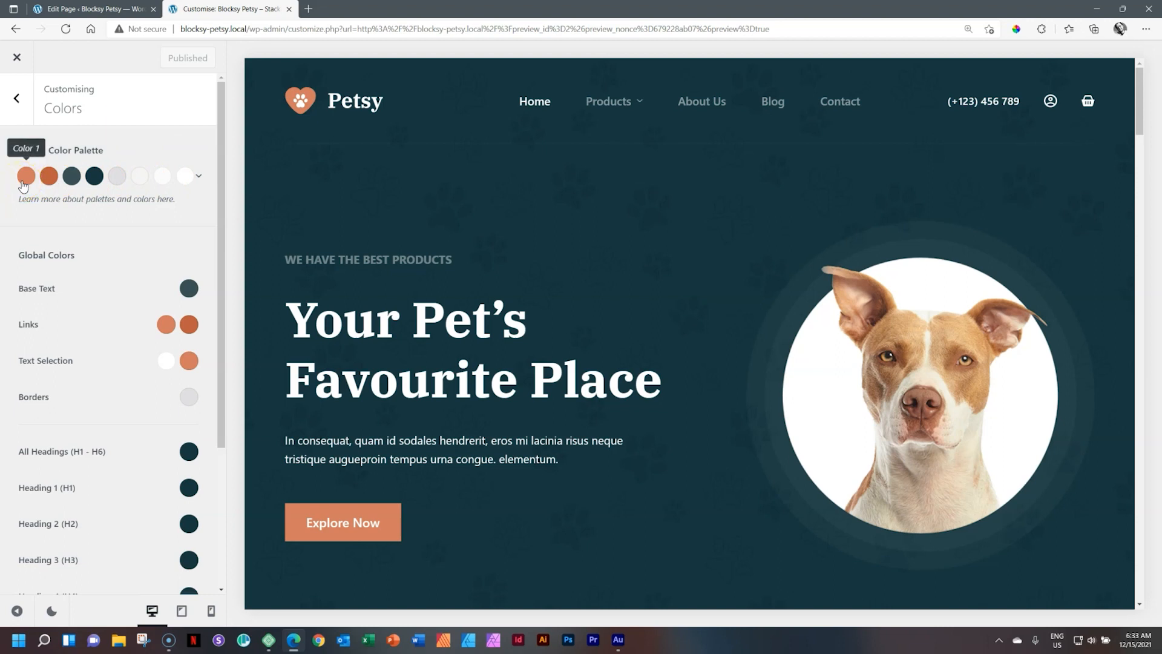
Try Palette #1, Palette #2 and Palette #4 as the Global Color Palette and check the page preview
click(201, 176)
click(141, 233)
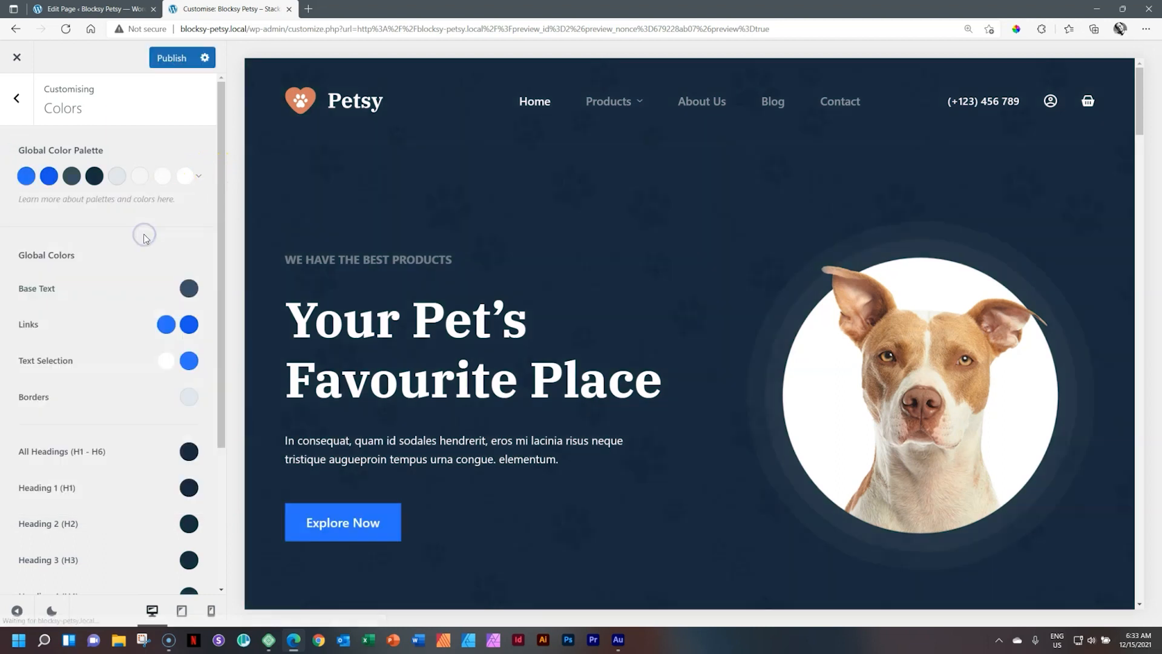
click(200, 176)
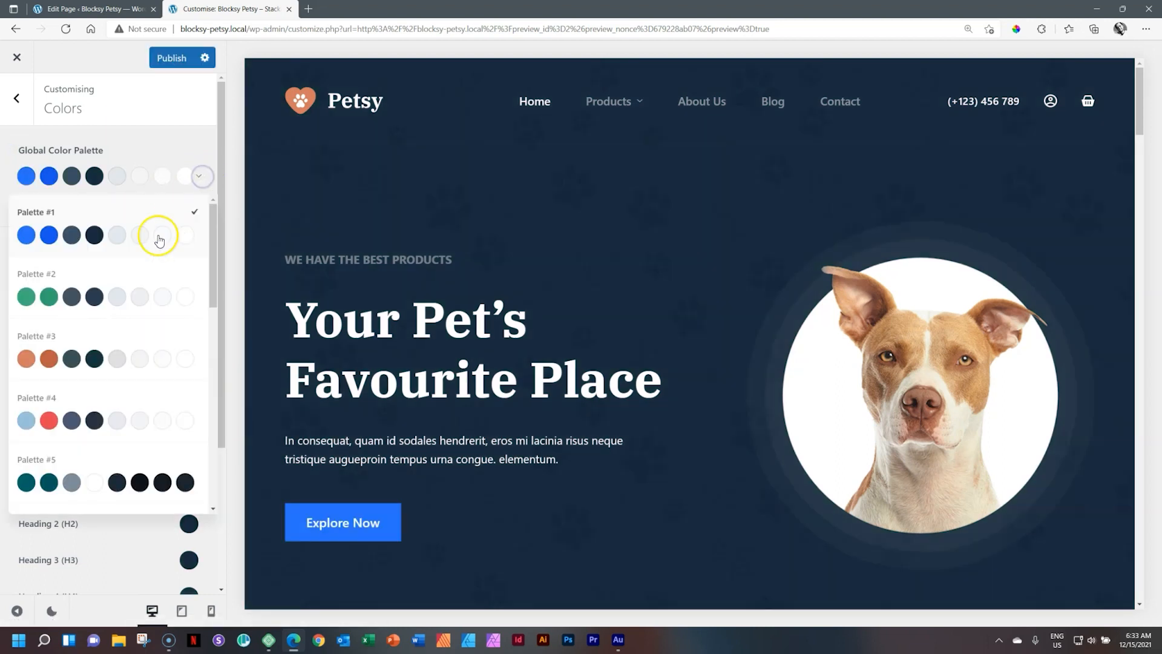
click(143, 297)
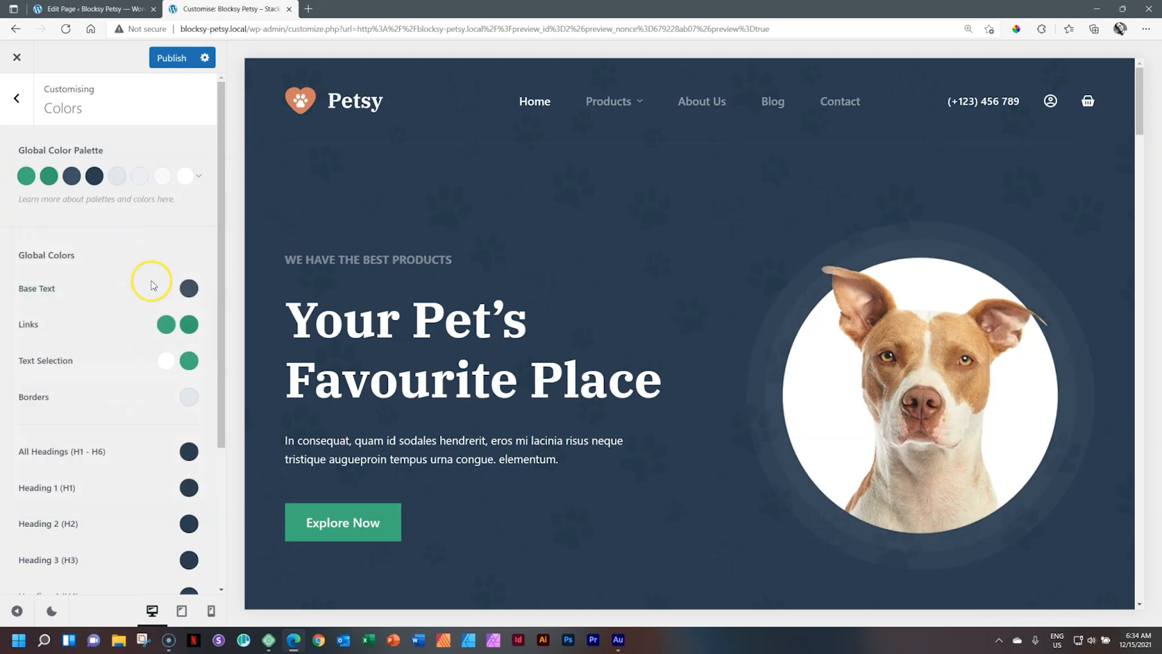
click(200, 178)
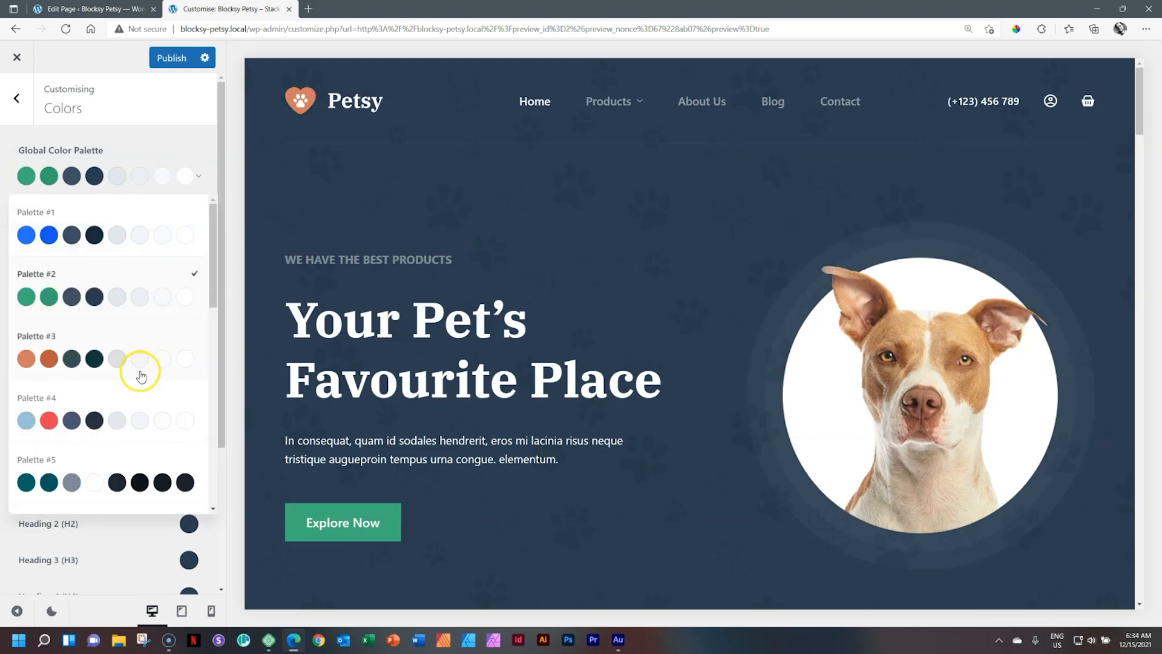
click(121, 434)
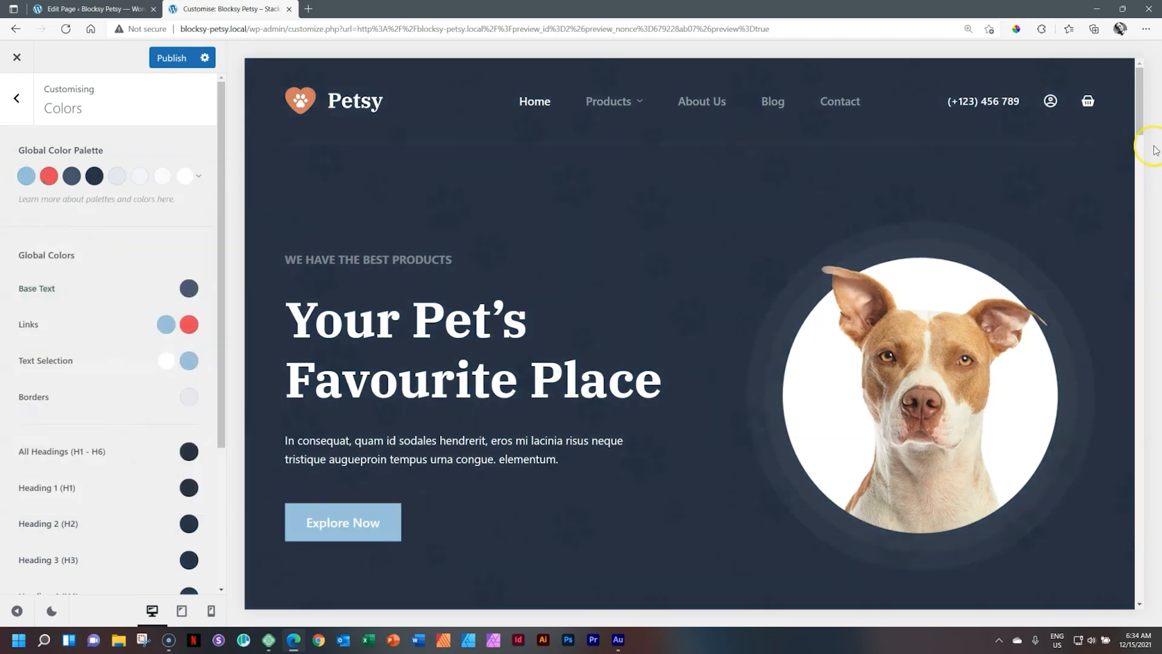
drag(1136, 109, 1141, 194)
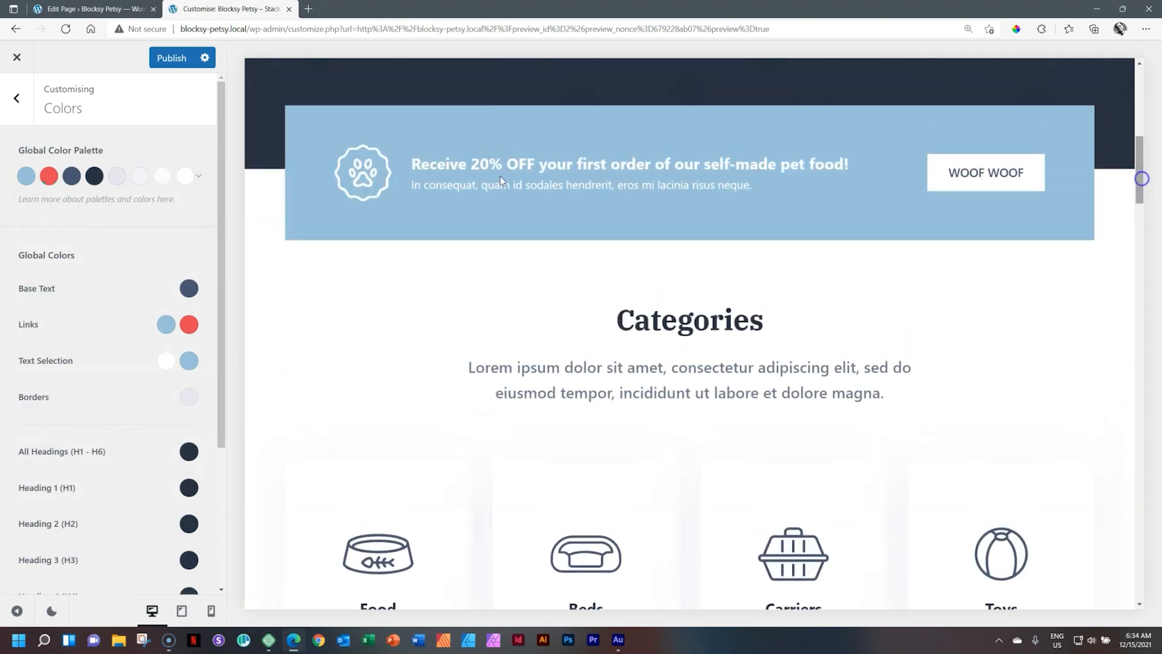
Set the Global Color Palette to Palette #5 and publish the change
click(198, 178)
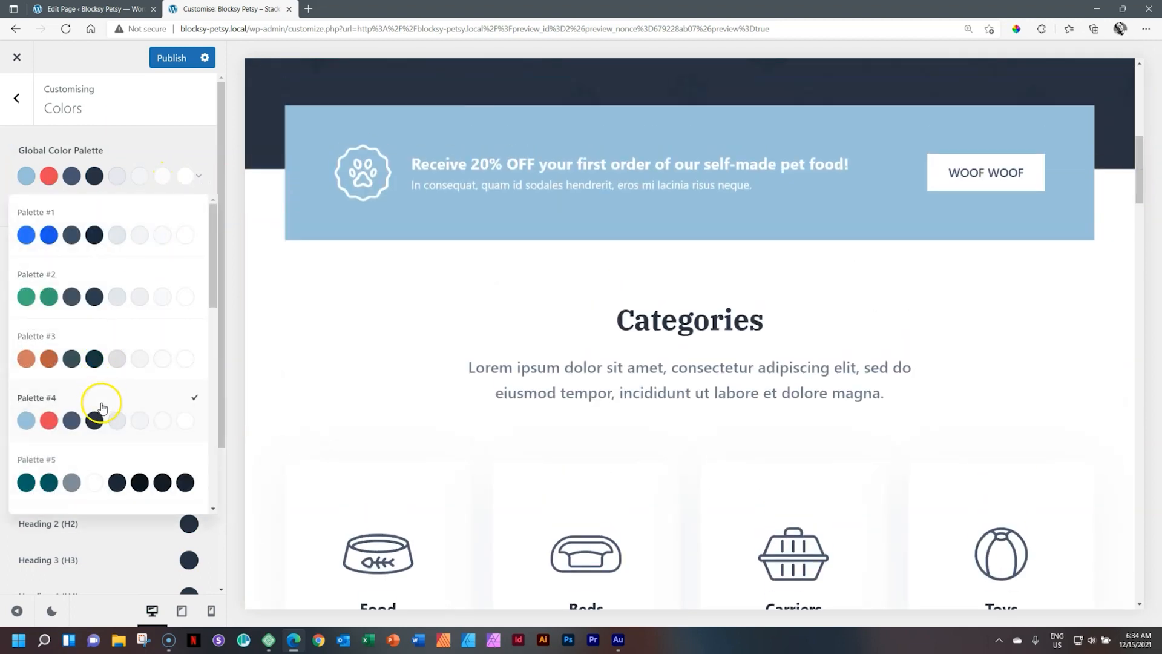
click(79, 481)
drag(1139, 182, 1136, 136)
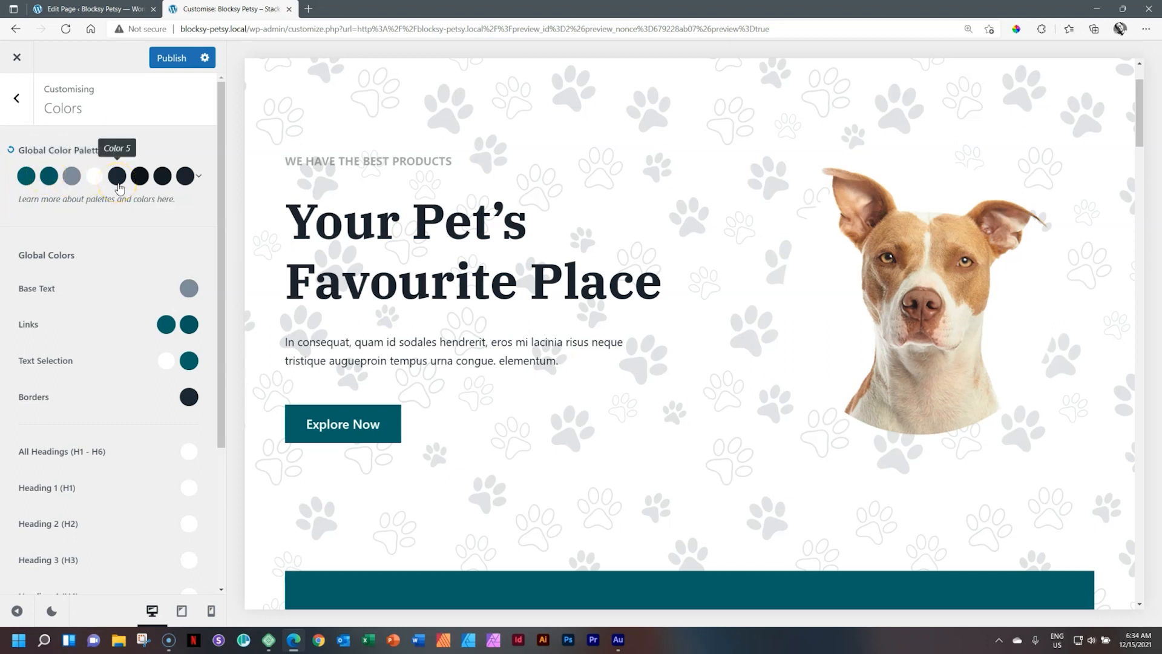
click(161, 58)
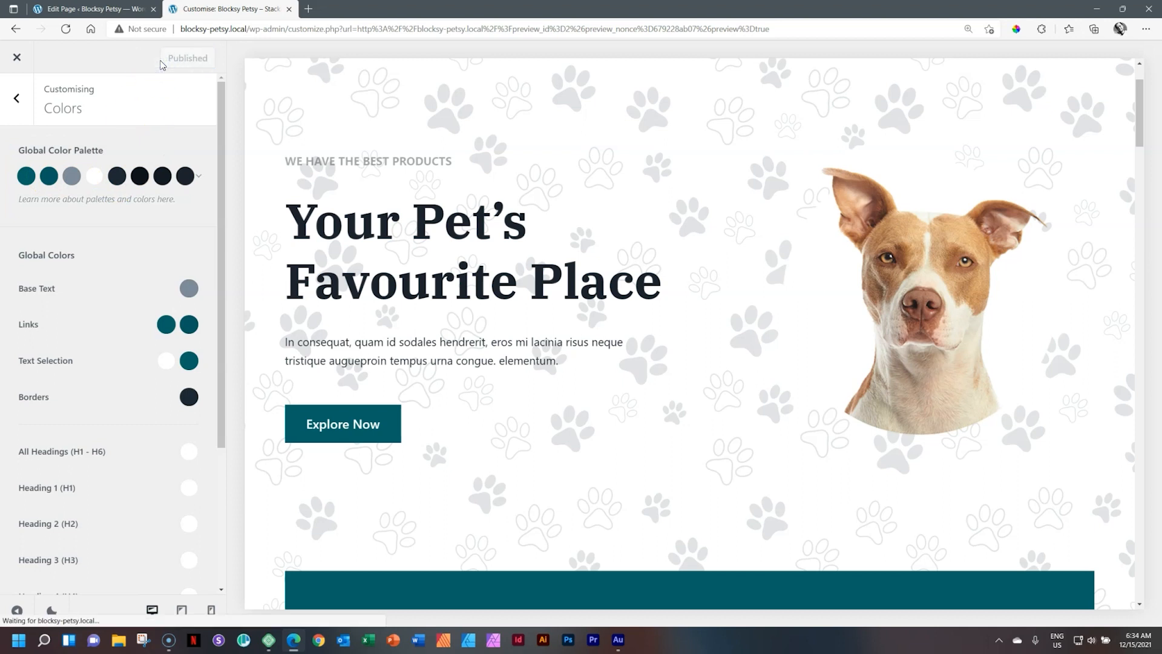
Reload the home page editor without its unsaved changes and compare Stackable's Global Color Palette with the Customizer's palette
click(91, 9)
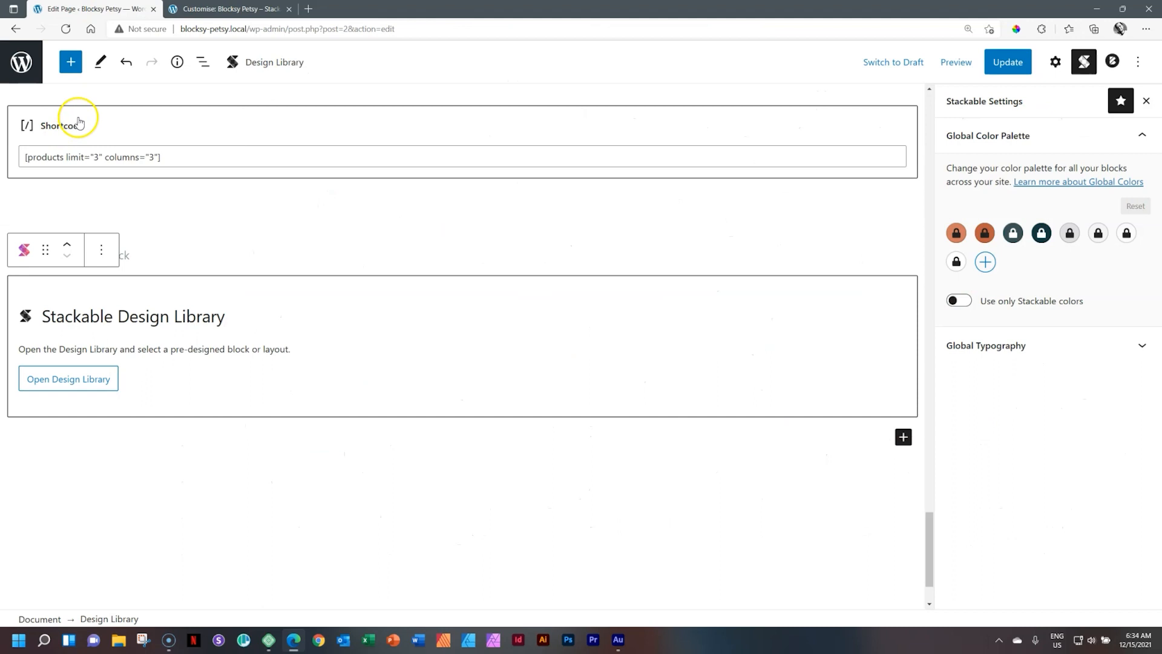
click(67, 29)
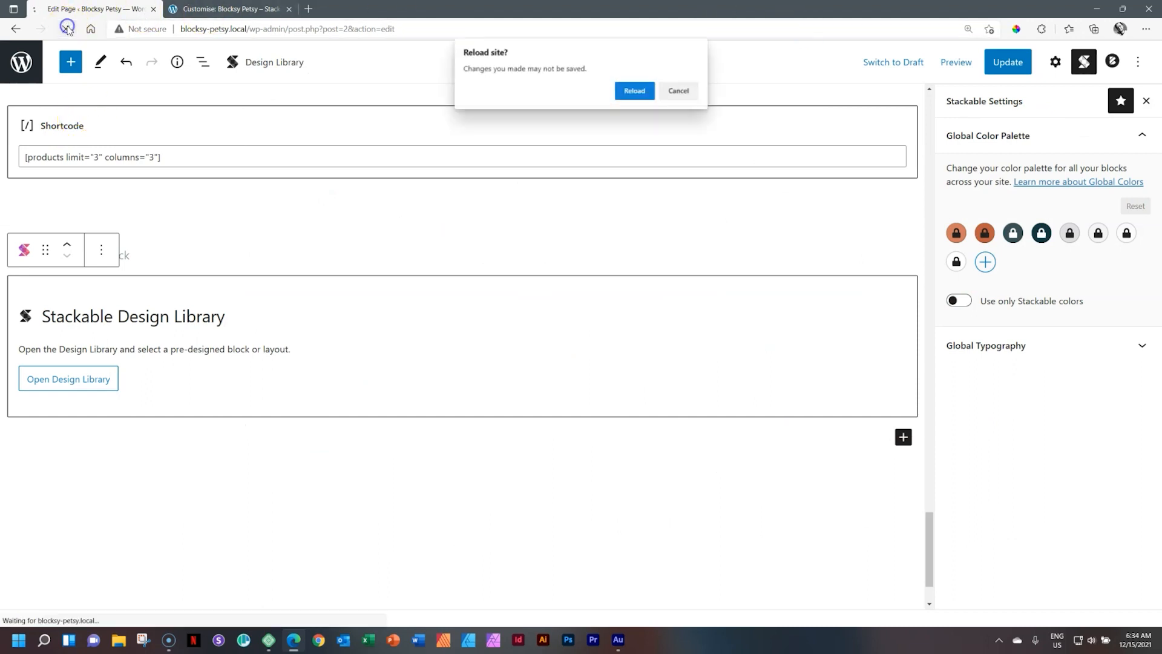
click(633, 91)
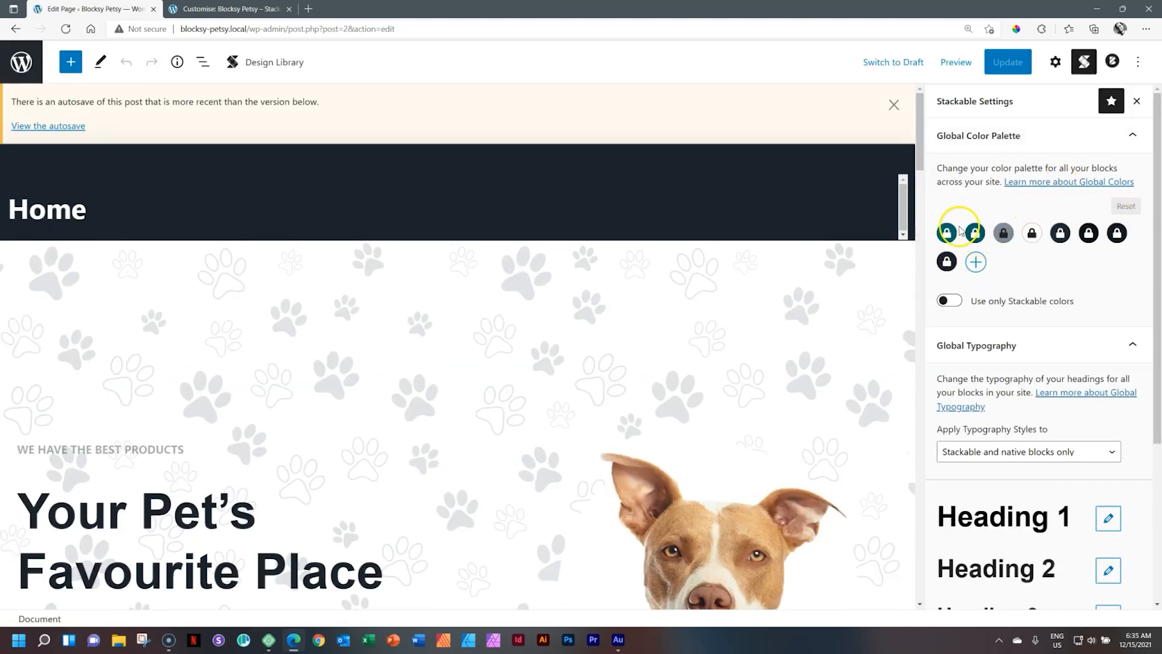
click(892, 105)
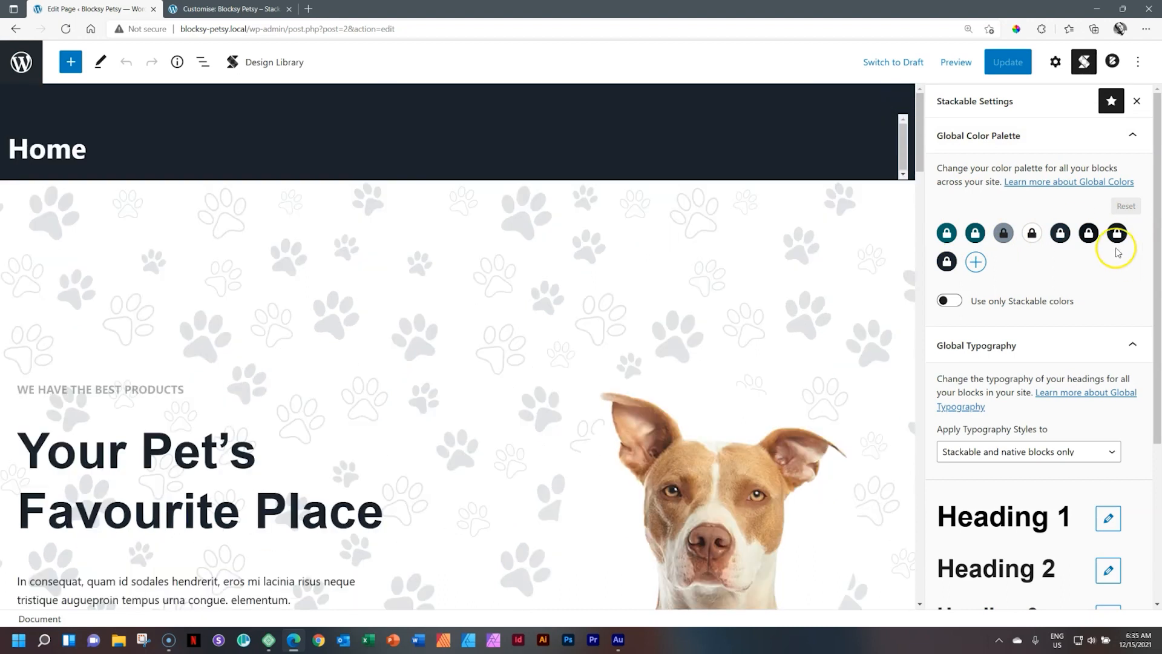
click(236, 9)
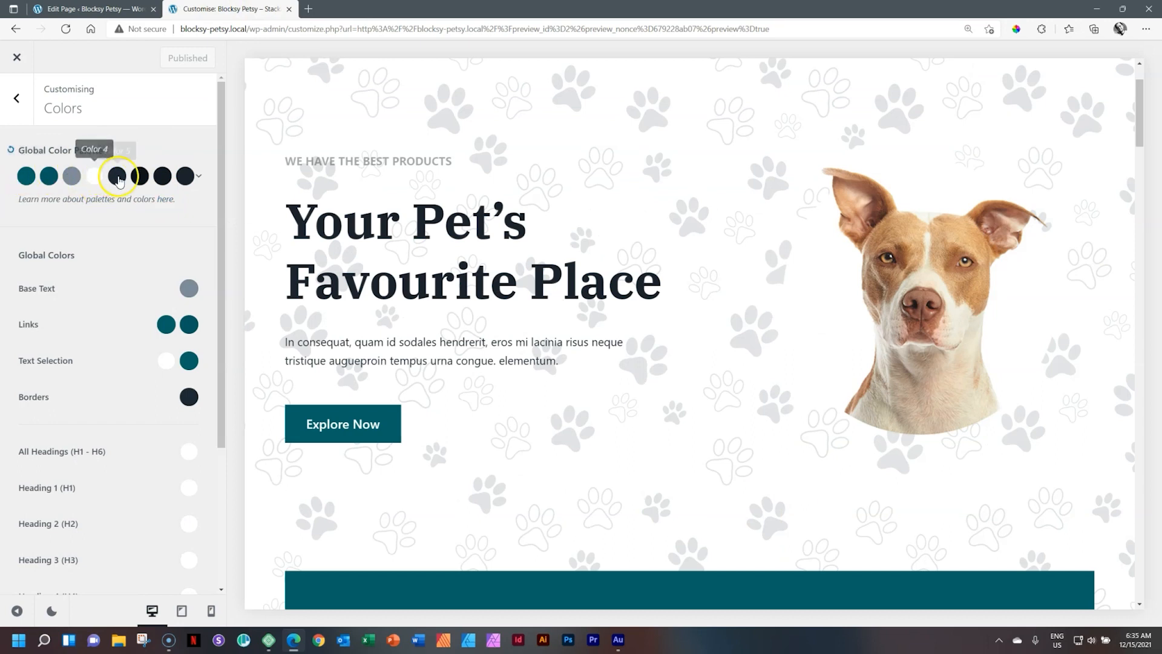
click(94, 9)
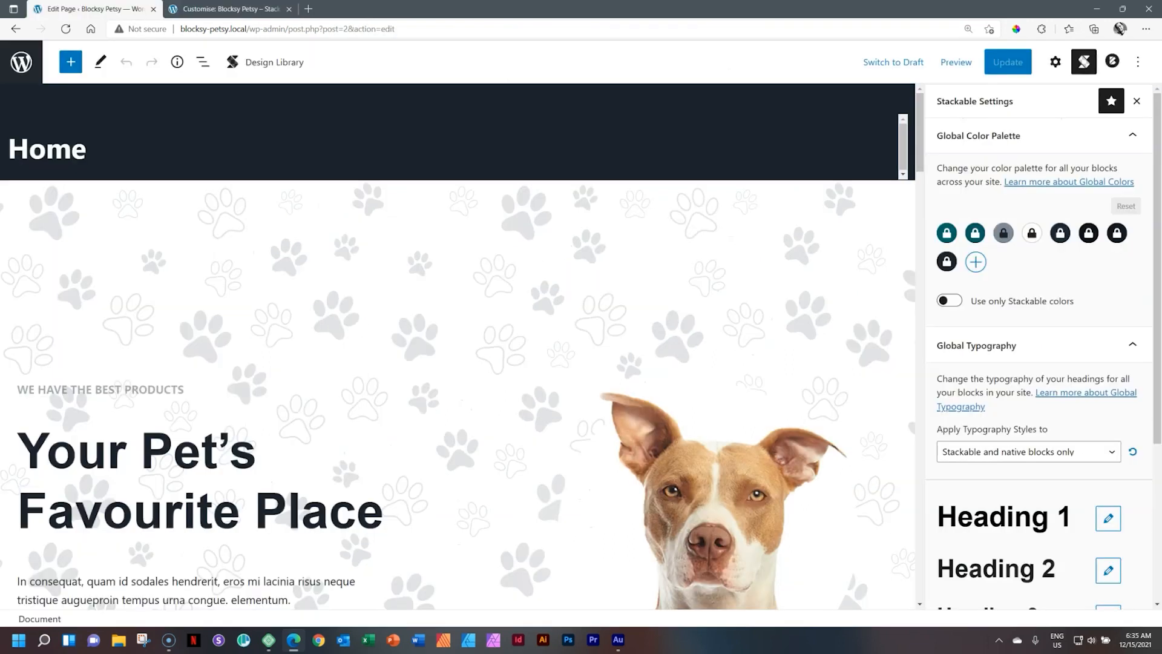
Compare the heading fonts in Stackable's Global Typography with the Base Font and heading fonts in the Customizer's Typography settings
click(984, 135)
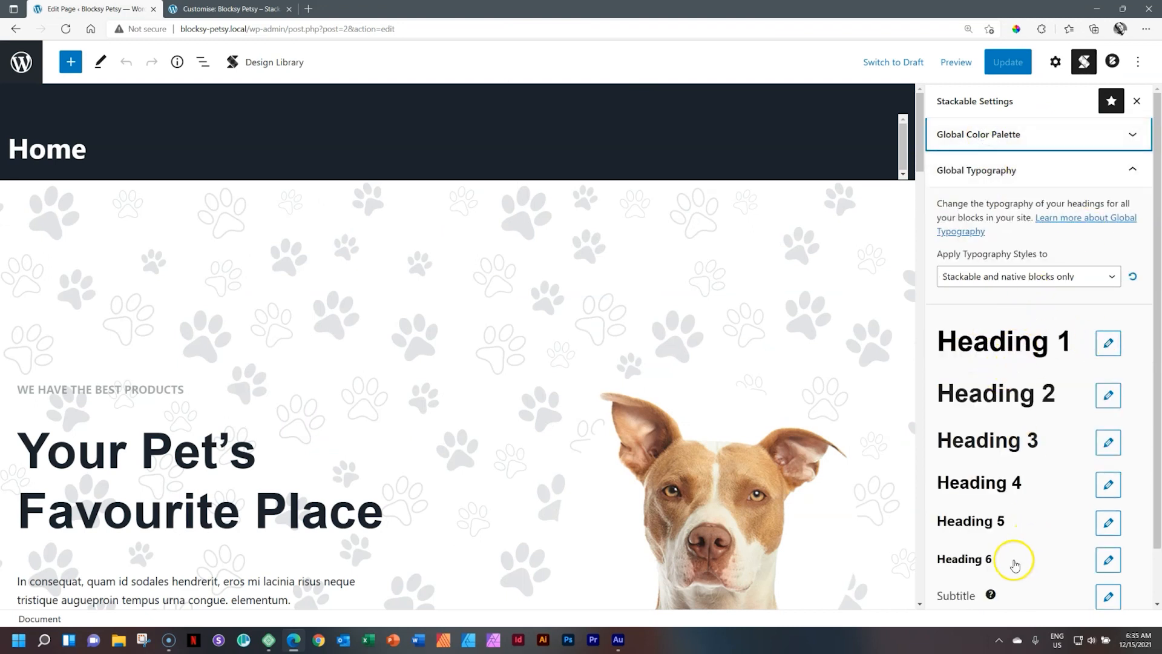
click(203, 9)
click(17, 100)
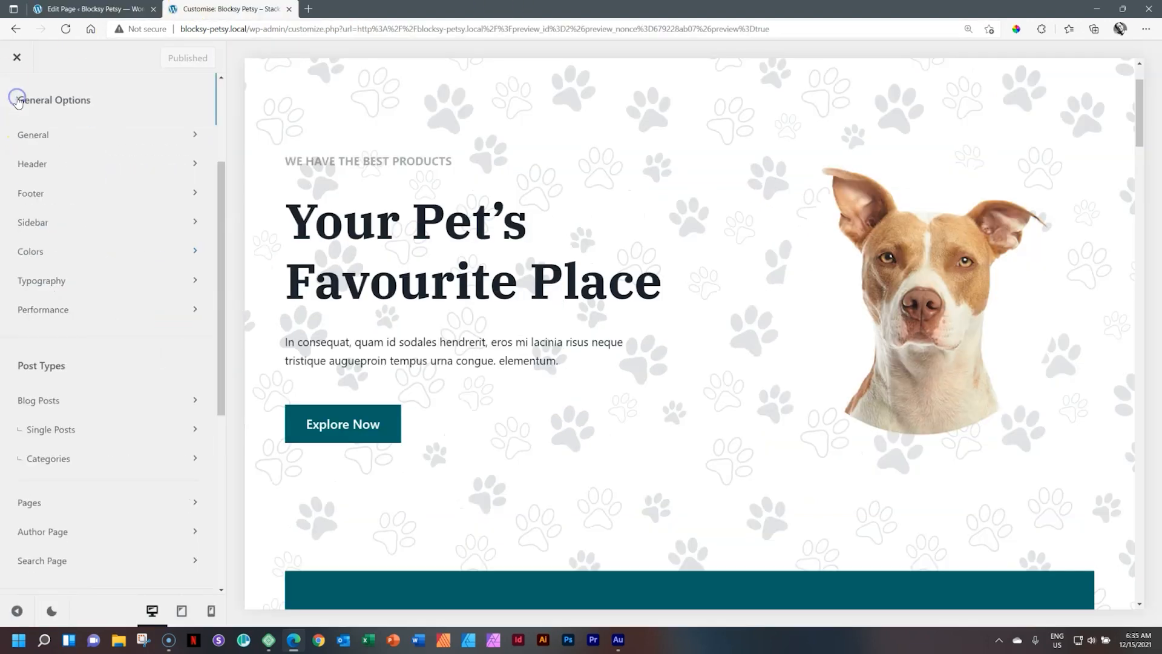
click(30, 282)
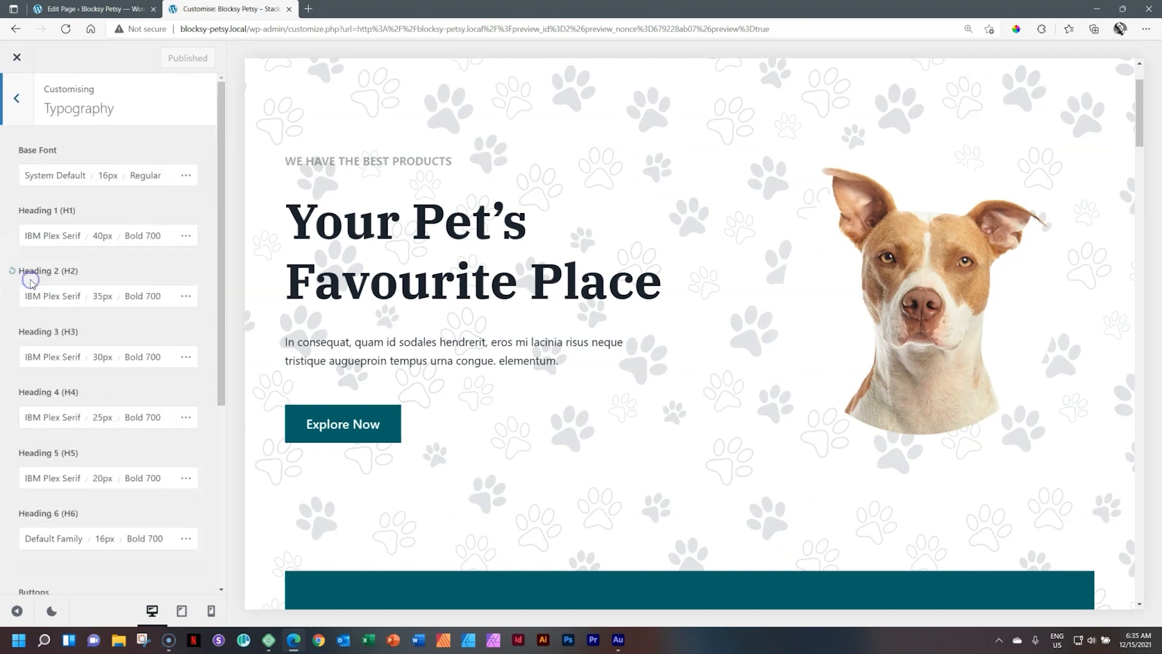
click(45, 174)
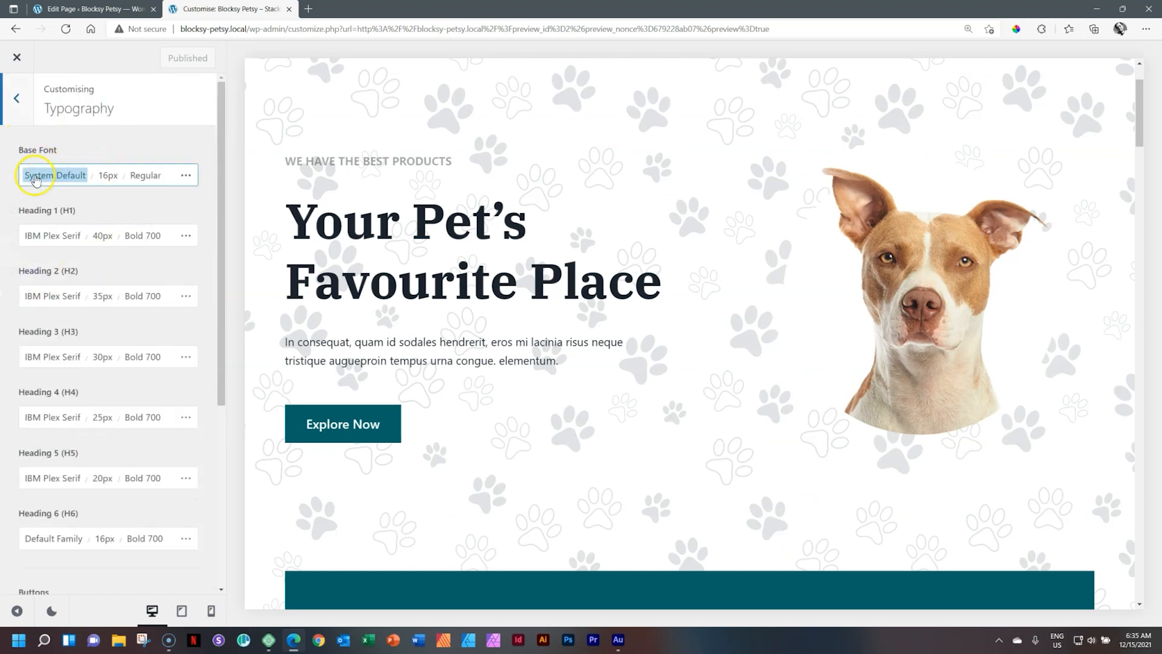
click(63, 176)
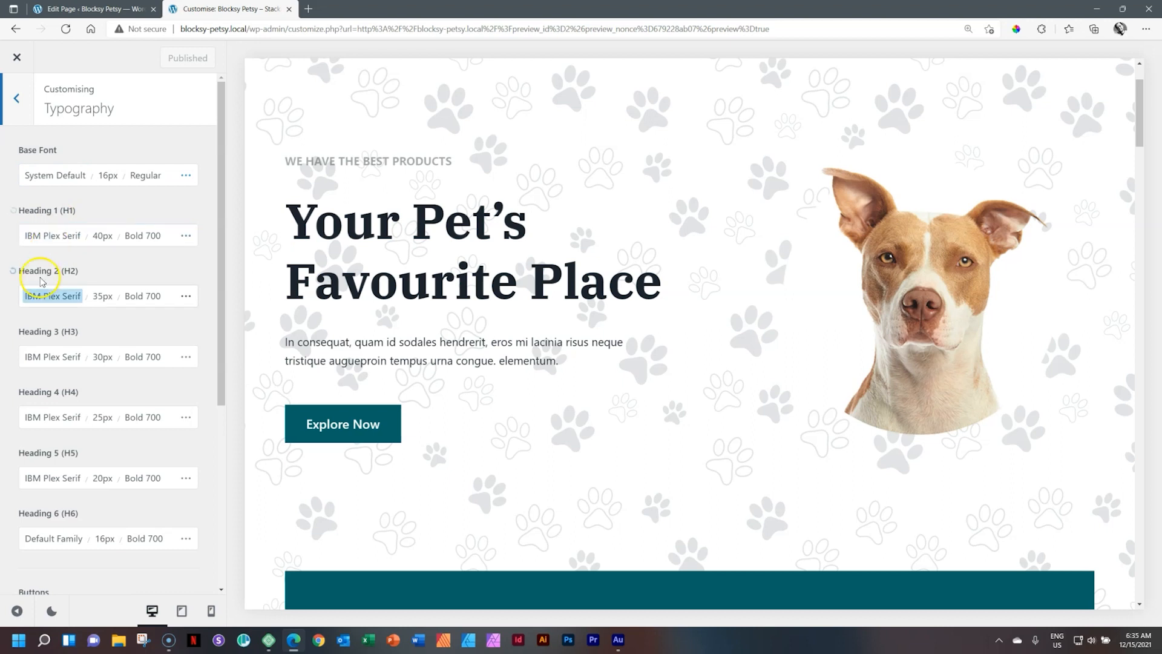
Set the Customizer's Base Font to Comic Neue and check the body text in the Clients Testimonials section
drag(1136, 125, 1158, 382)
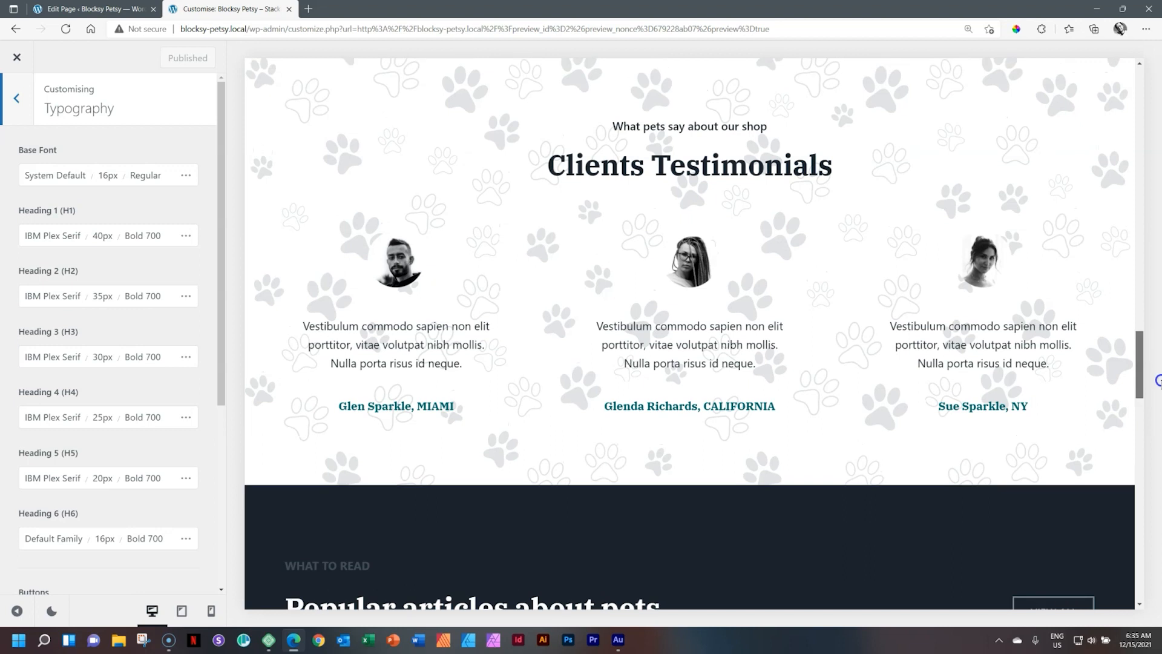
click(61, 176)
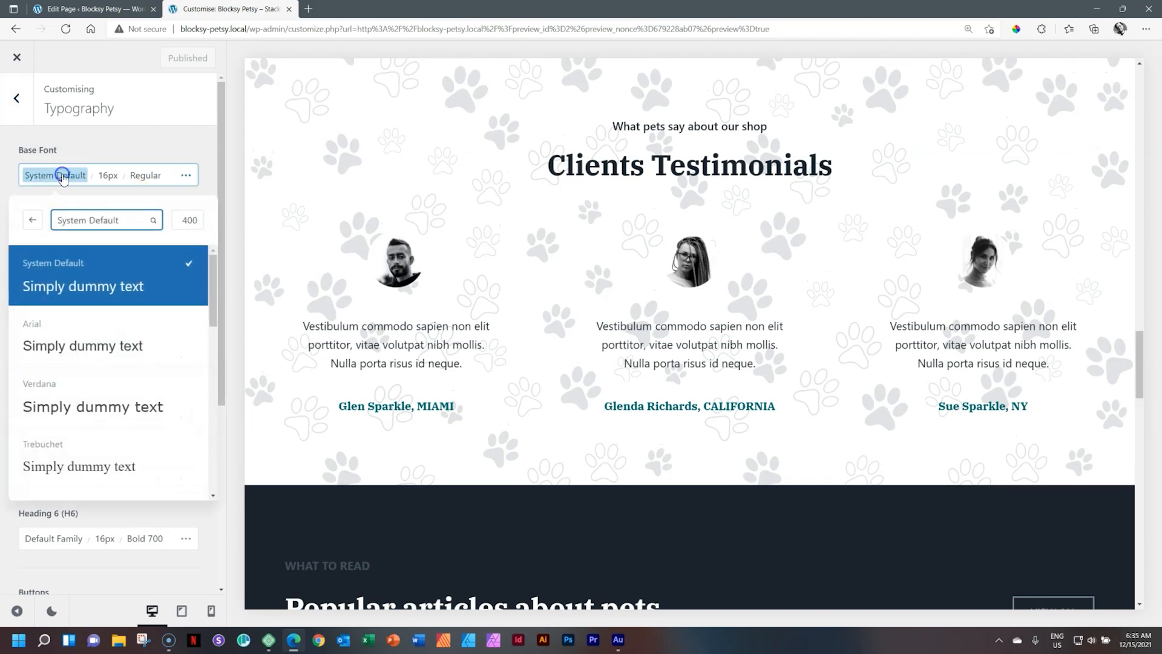
click(79, 227)
text(co)
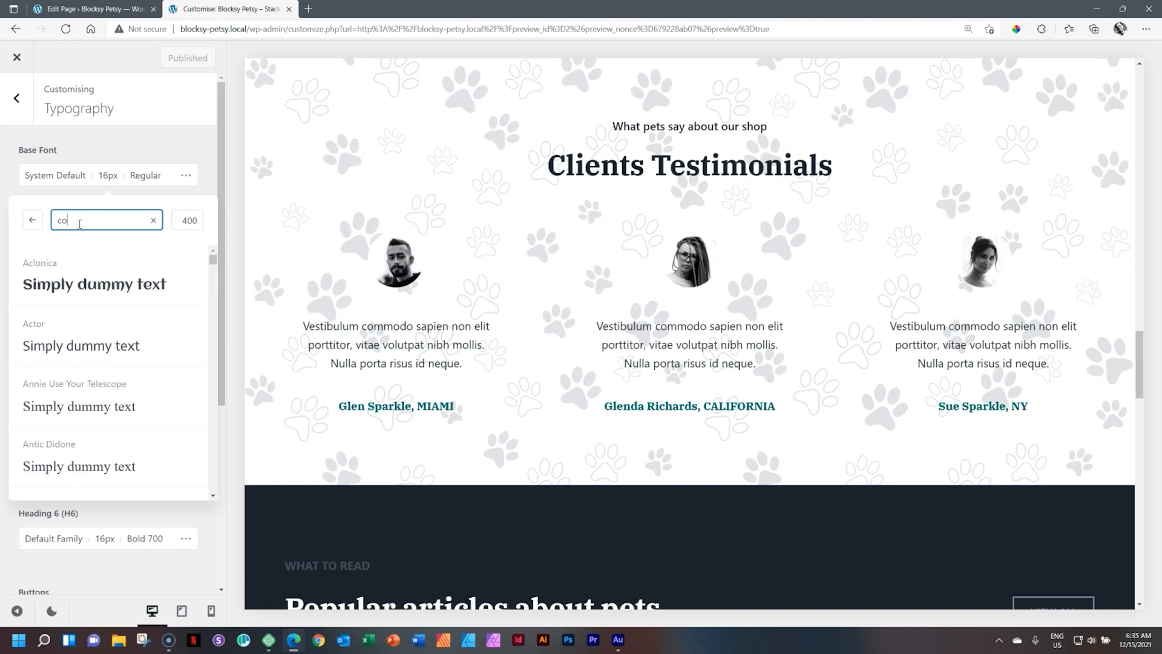
text(mic)
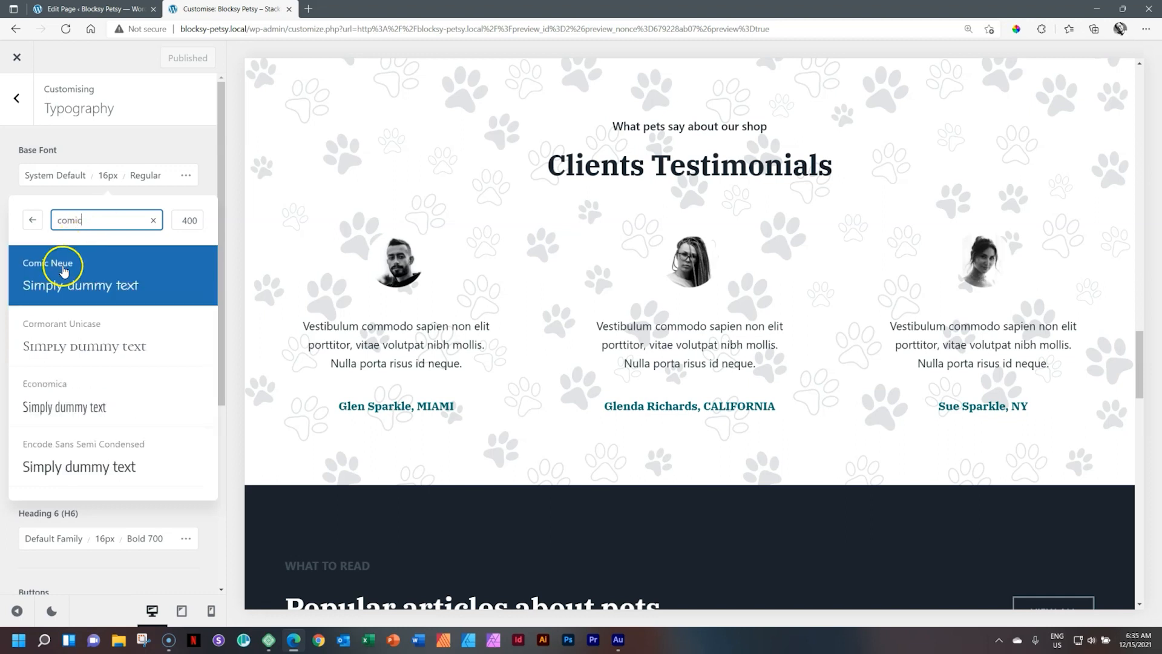
click(65, 271)
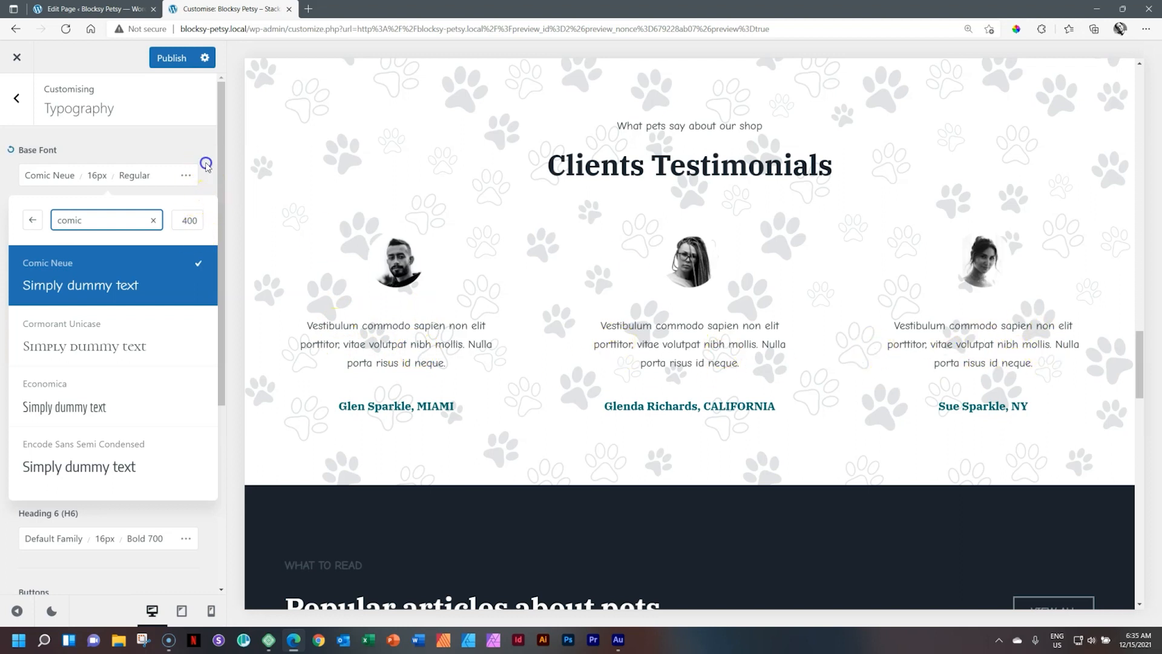
click(205, 163)
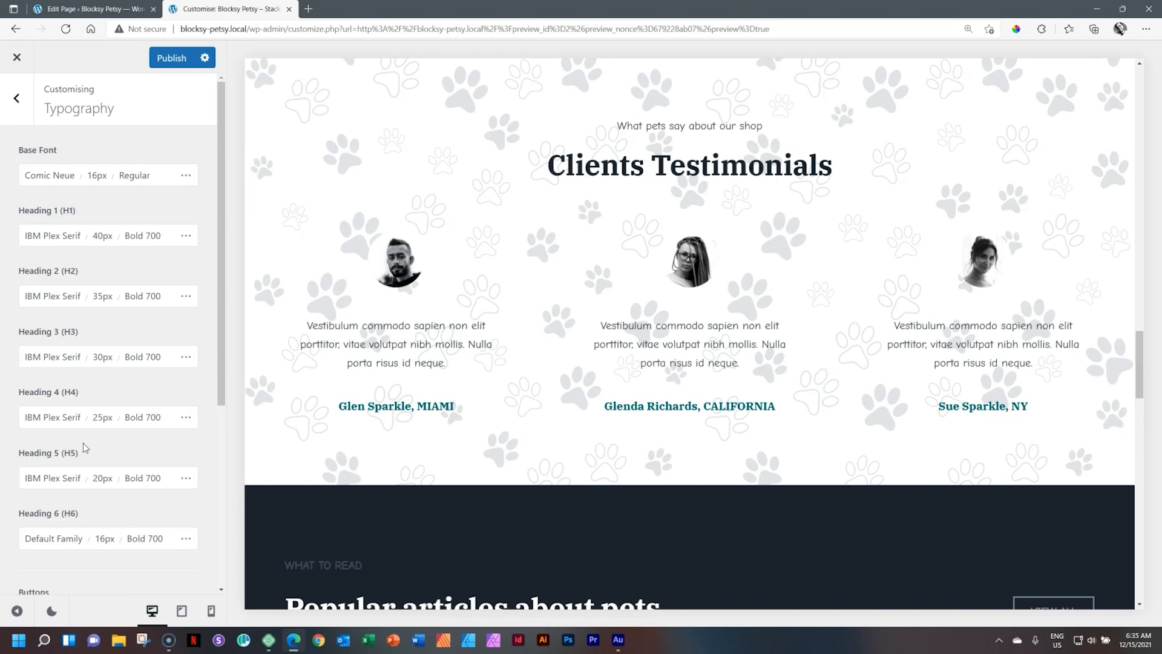
Examine the font families assigned to the Base Font and Headings 1 to 5 in the Customizer's Typography settings
click(49, 236)
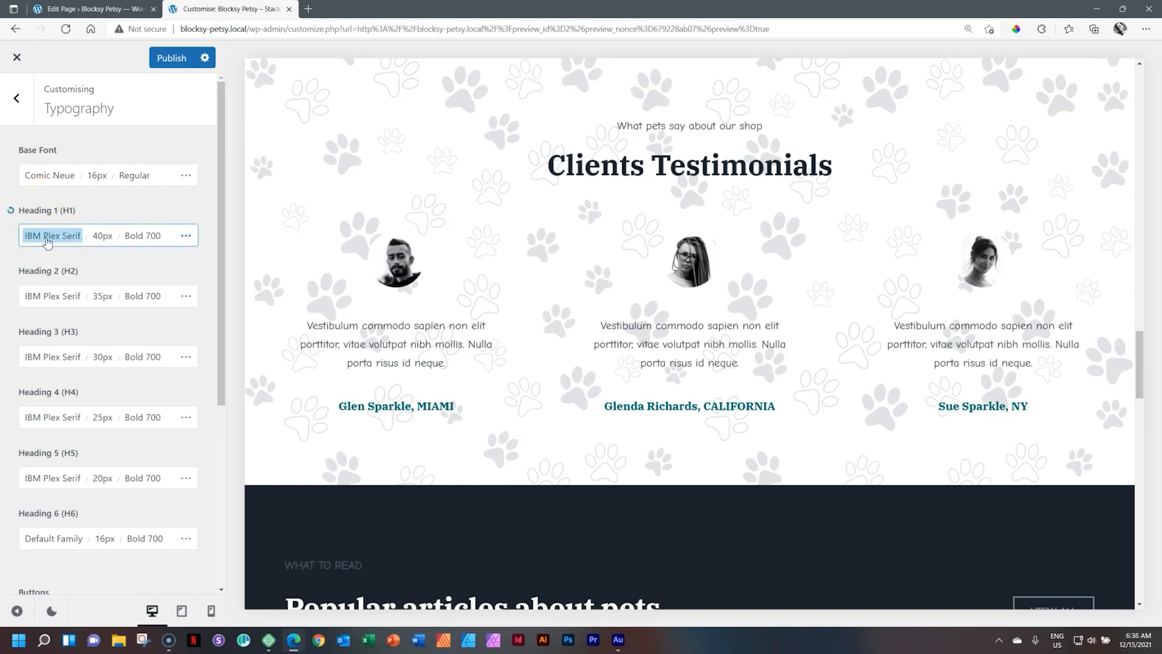
click(37, 179)
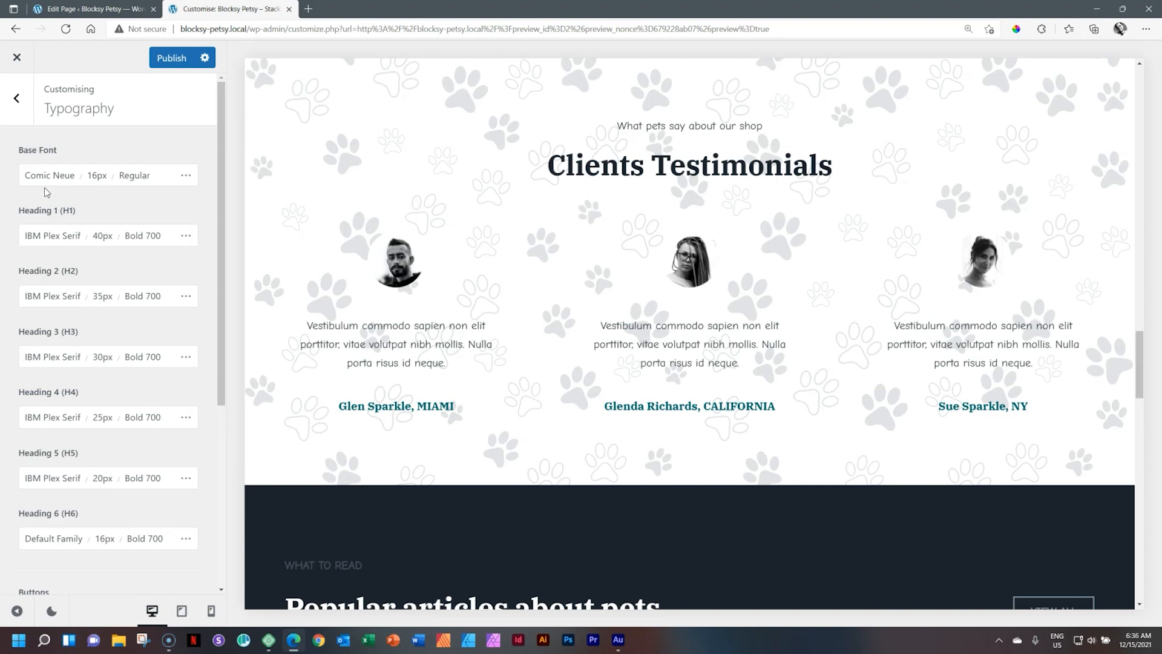
click(42, 235)
click(47, 294)
click(51, 344)
click(52, 414)
click(58, 455)
click(67, 357)
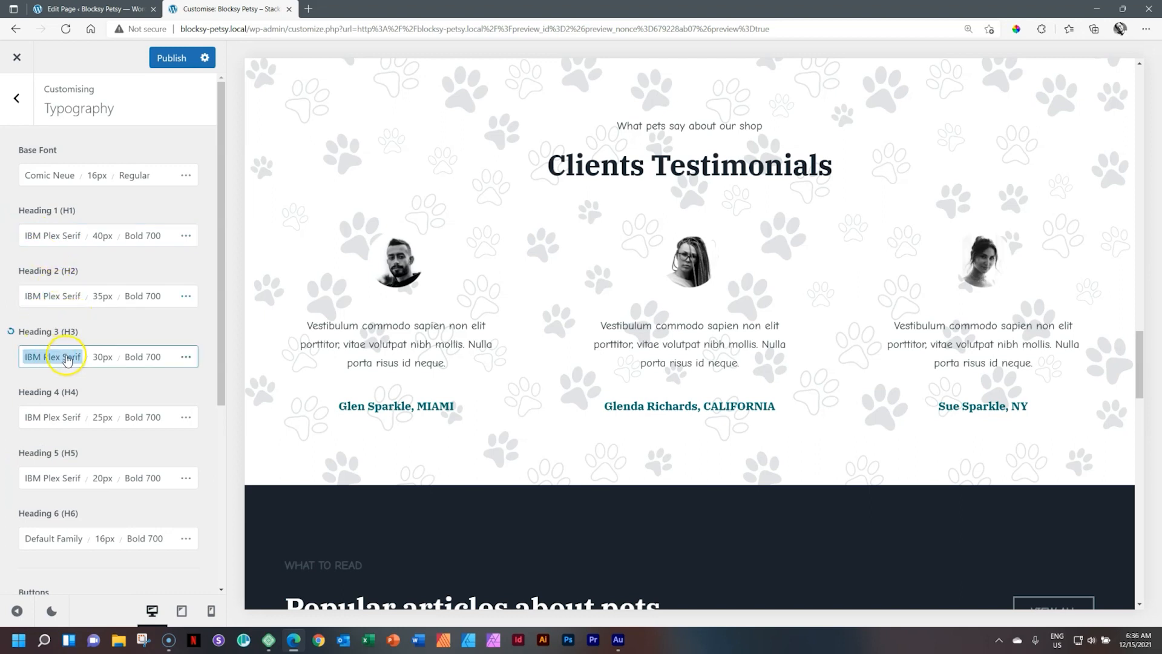
click(67, 176)
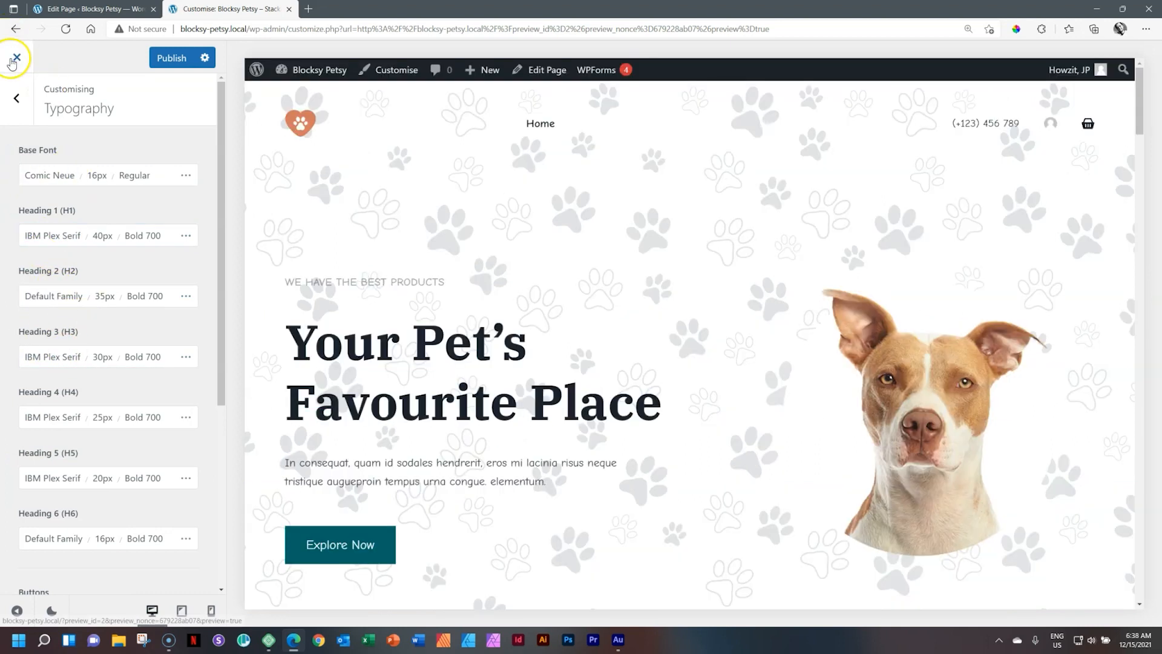
Leave the Customizer without publishing the pending changes and return to the home page editor
click(14, 59)
click(632, 99)
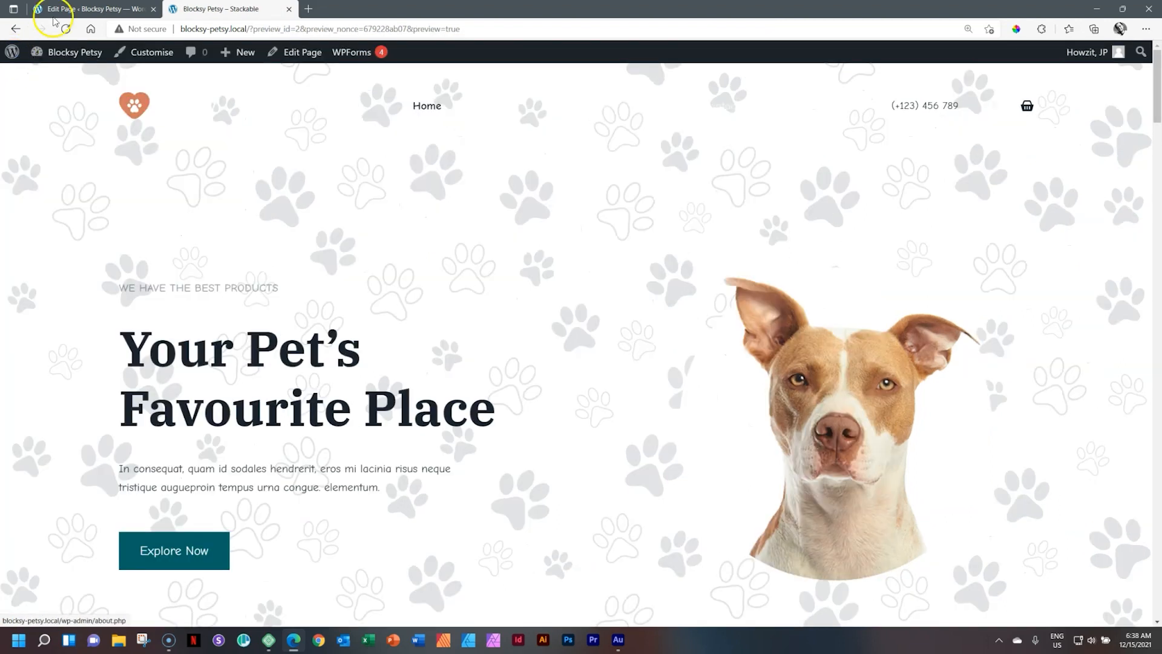
click(118, 6)
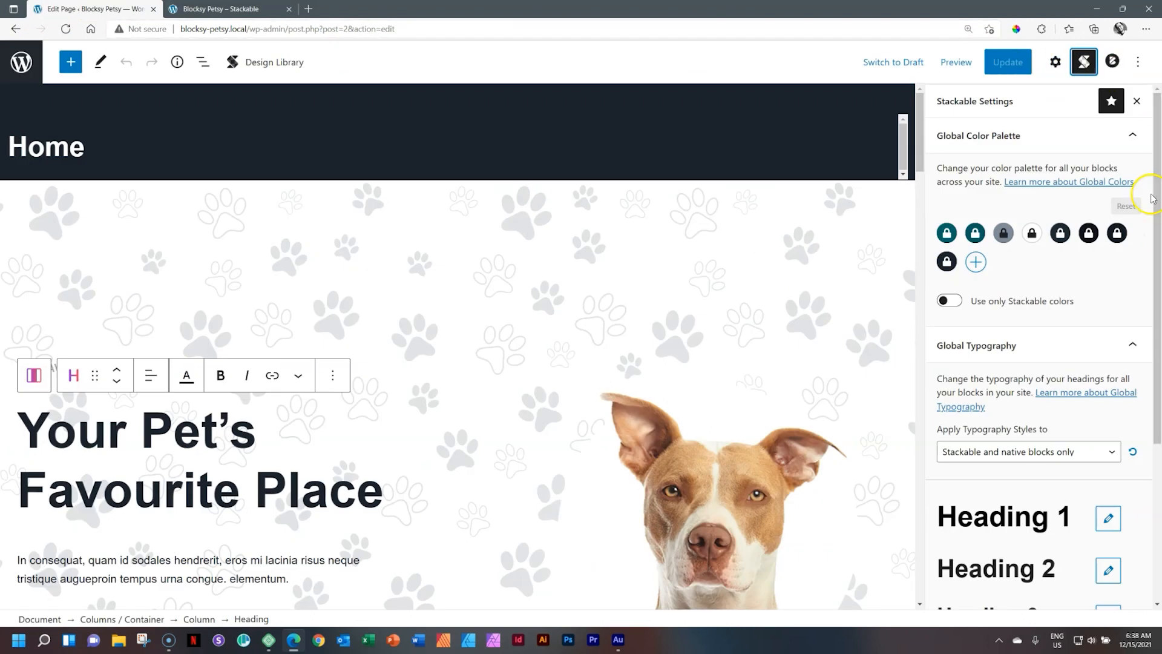
Inspect Heading 1's font family, size, weight, transform and line-height options in Stackable's Global Typography
drag(1154, 194, 1159, 353)
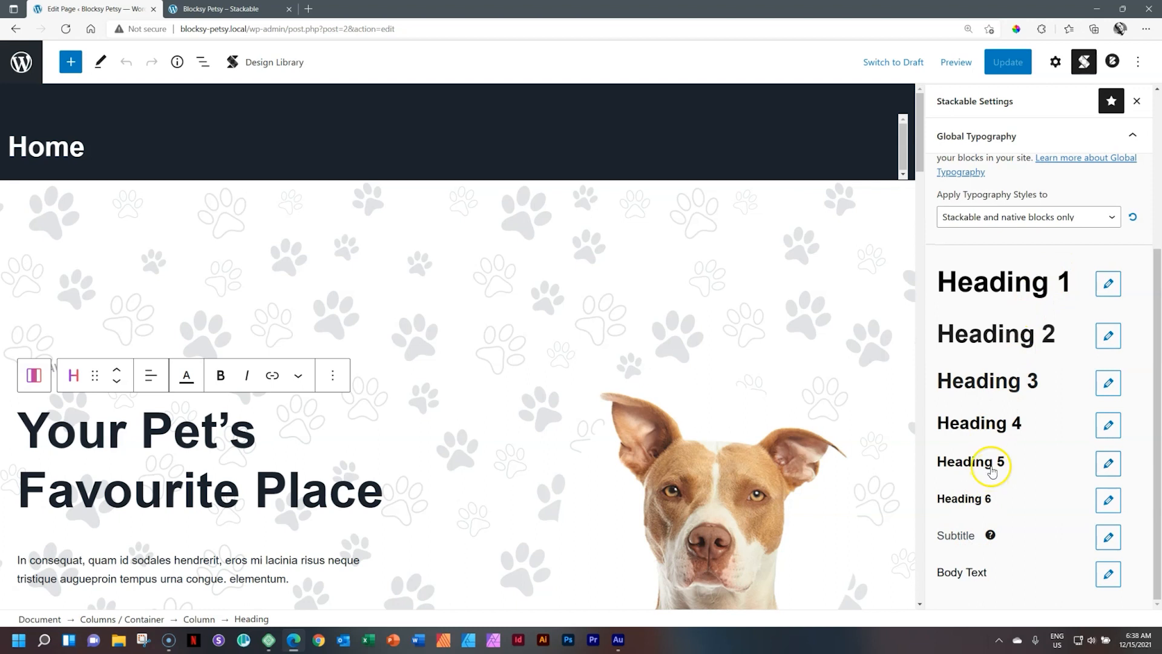
click(1101, 287)
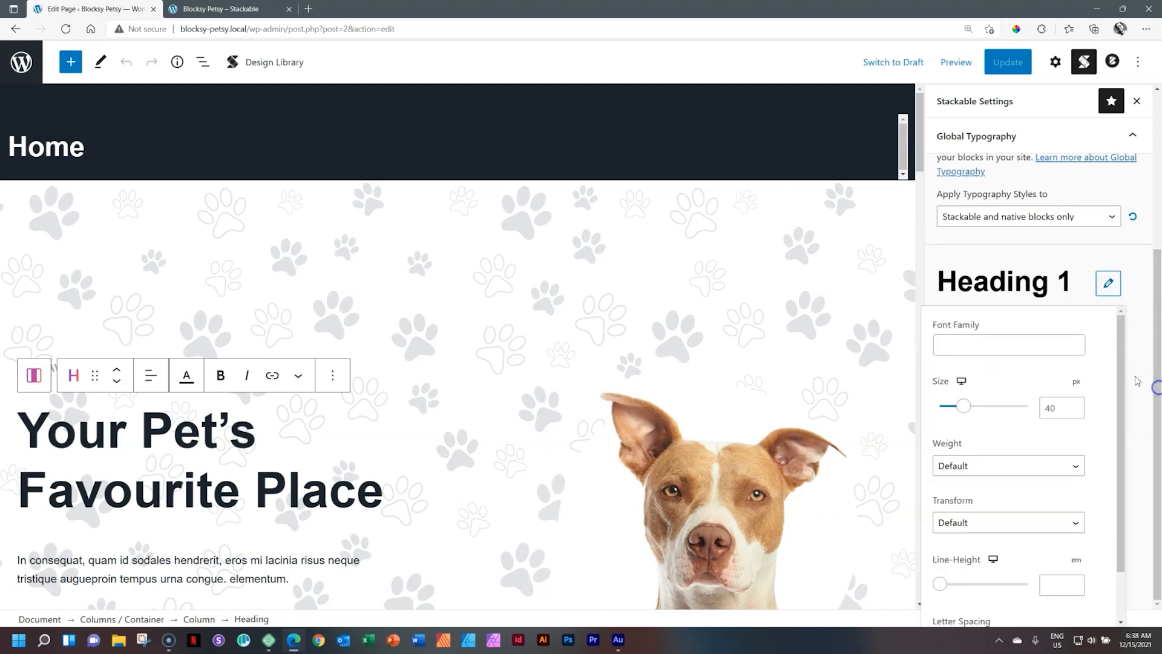
scroll(1120, 387, down, 1)
drag(1122, 482, 1127, 374)
click(1107, 283)
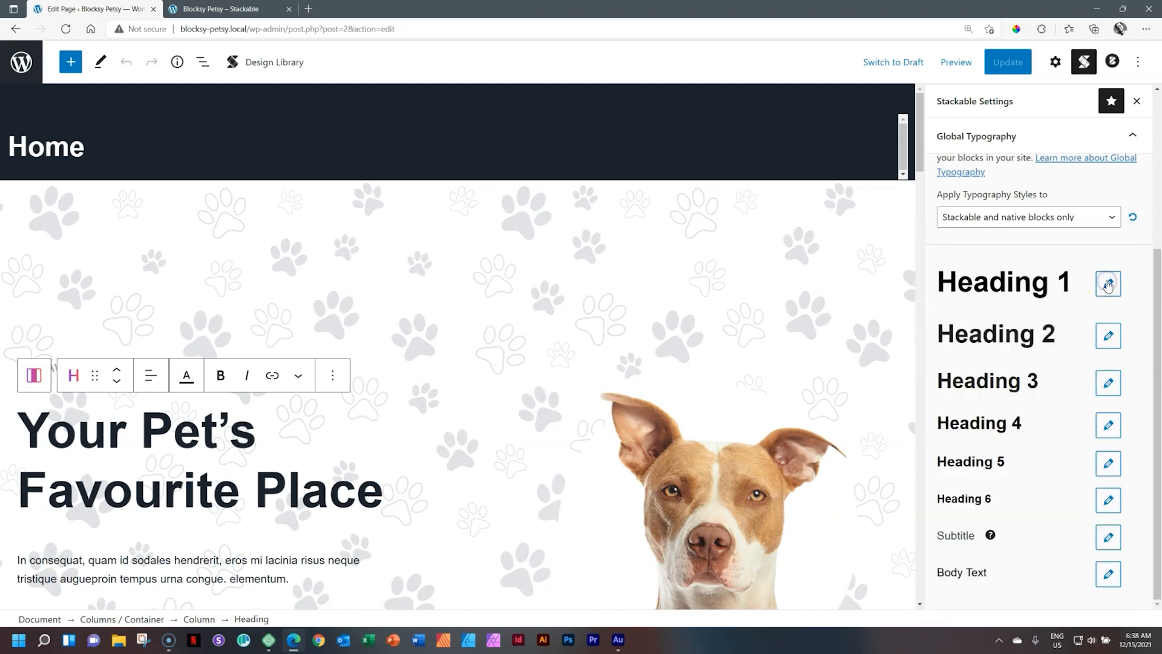
click(1108, 285)
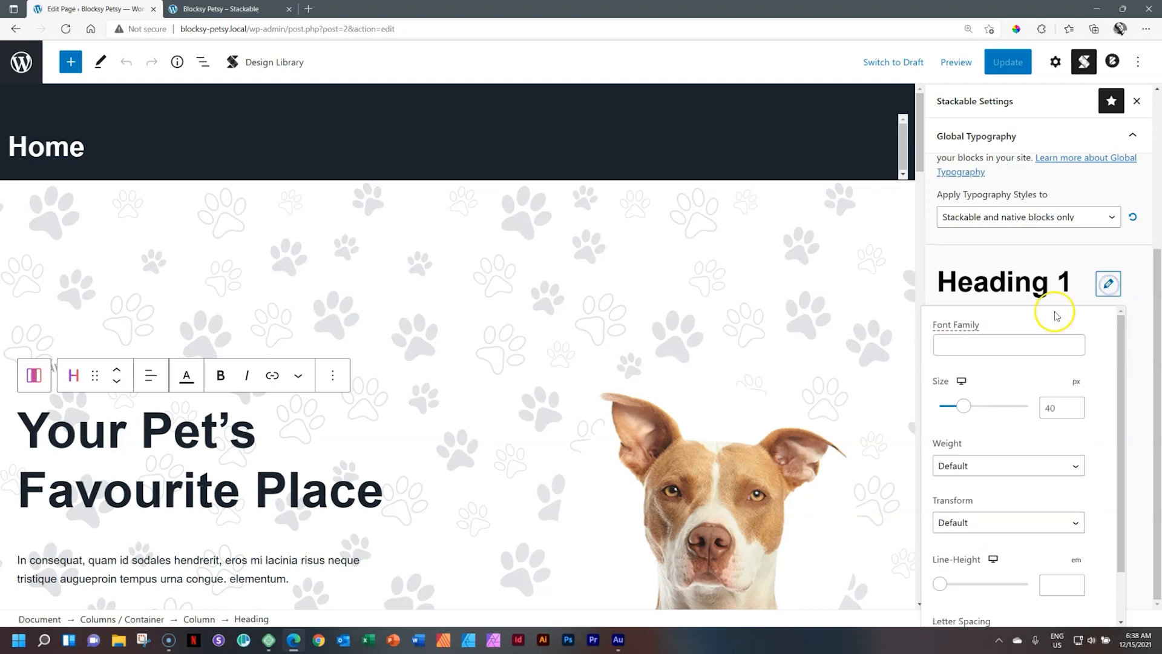
Try Heading 1 sizes of 57 px and 71 px in Stackable's Global Typography, resetting the size after each
drag(965, 408, 973, 407)
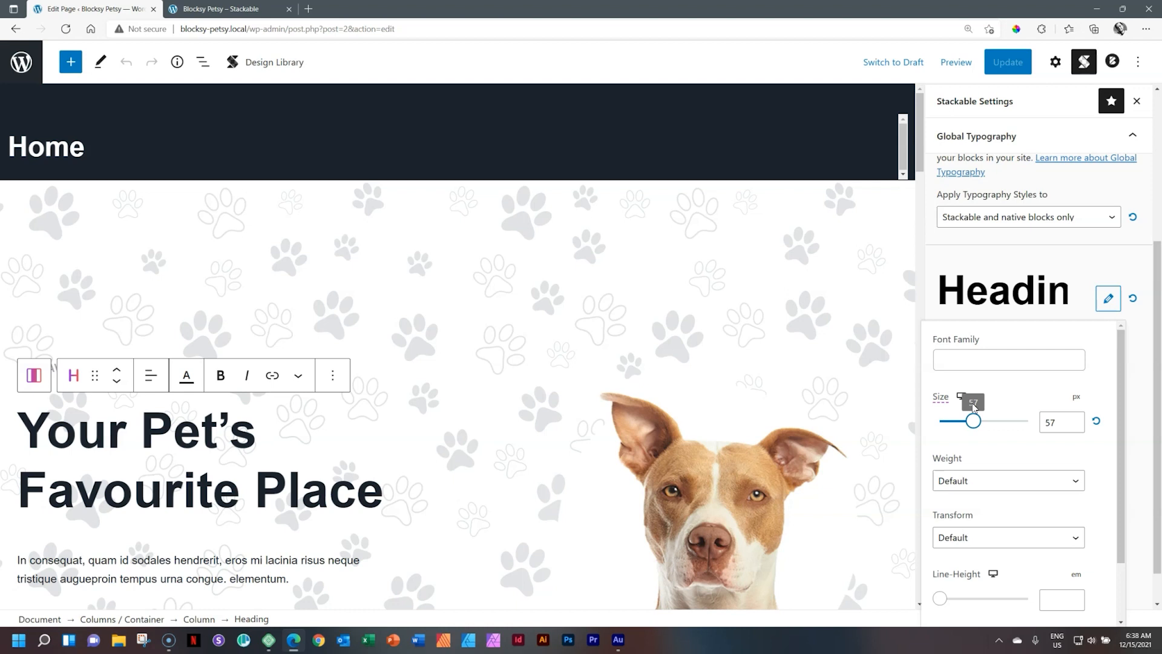
click(1104, 427)
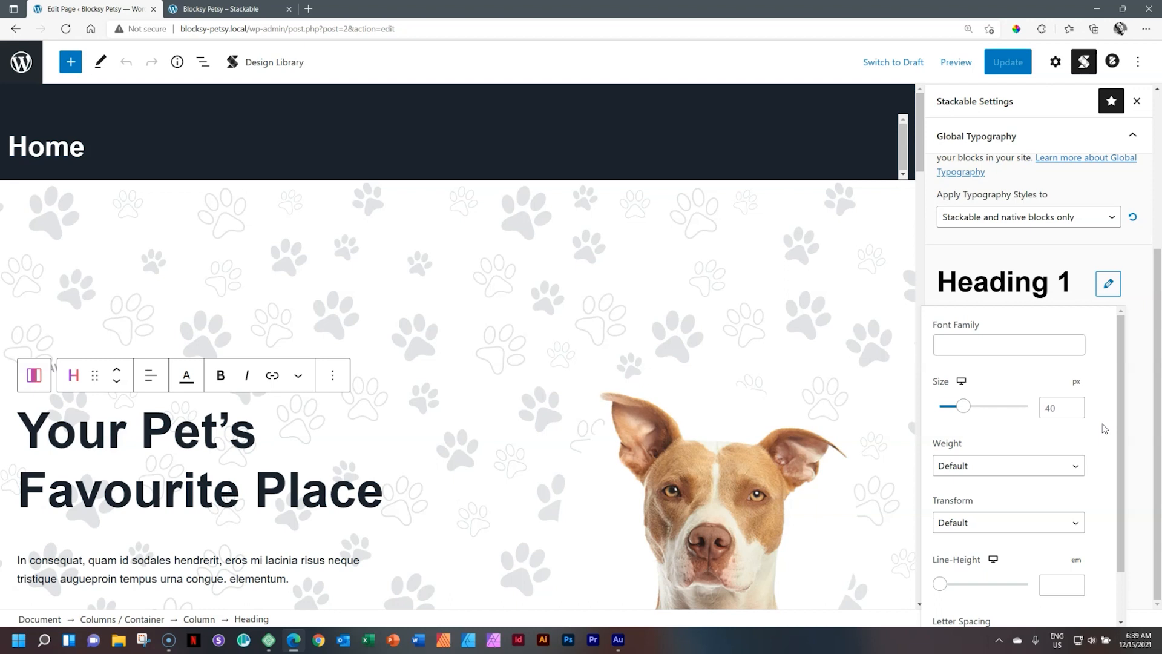
click(1102, 422)
click(1095, 406)
drag(963, 406, 982, 427)
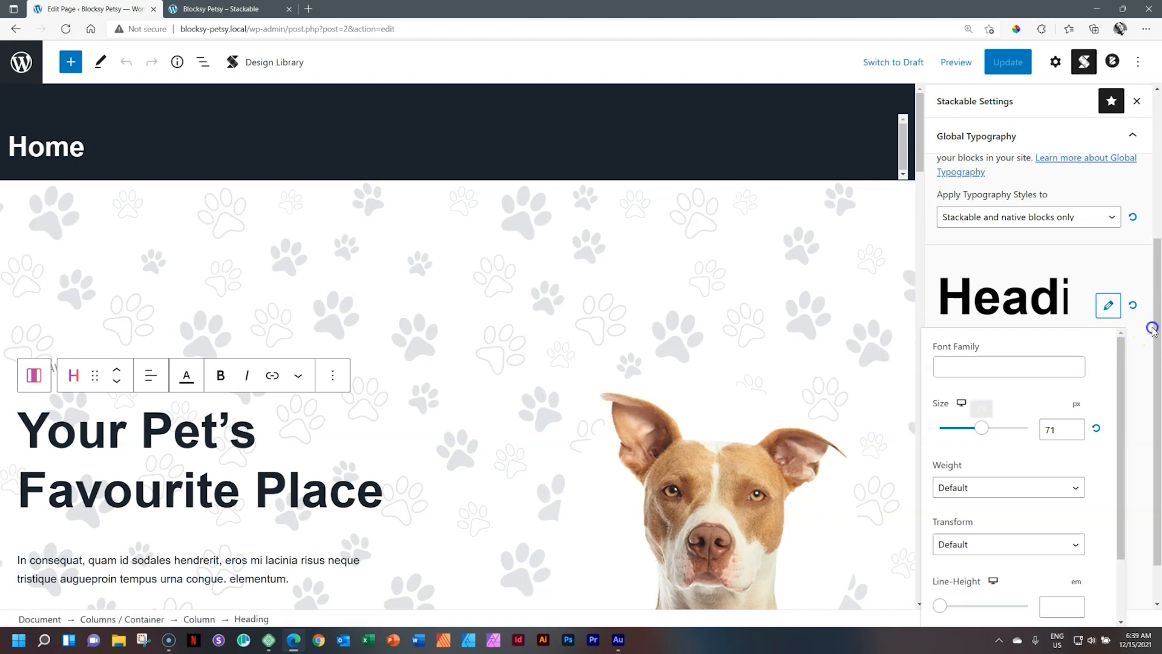
click(1109, 305)
click(1134, 307)
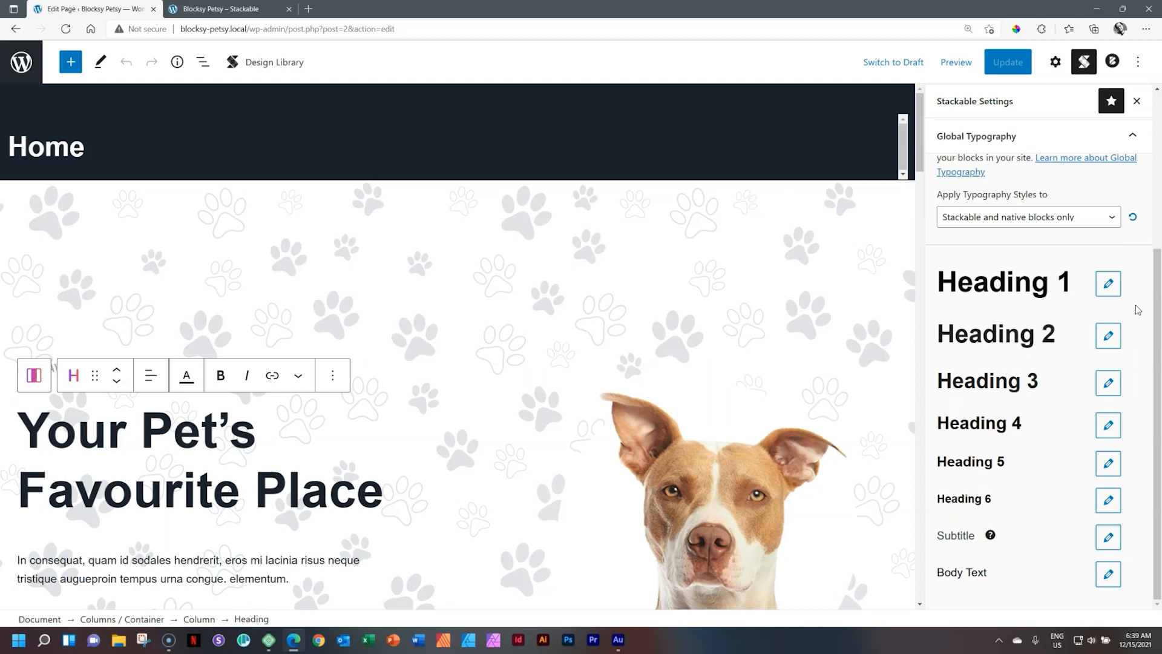
Collapse Global Typography, then unpin Stackable Settings from the editor and close it
click(1133, 134)
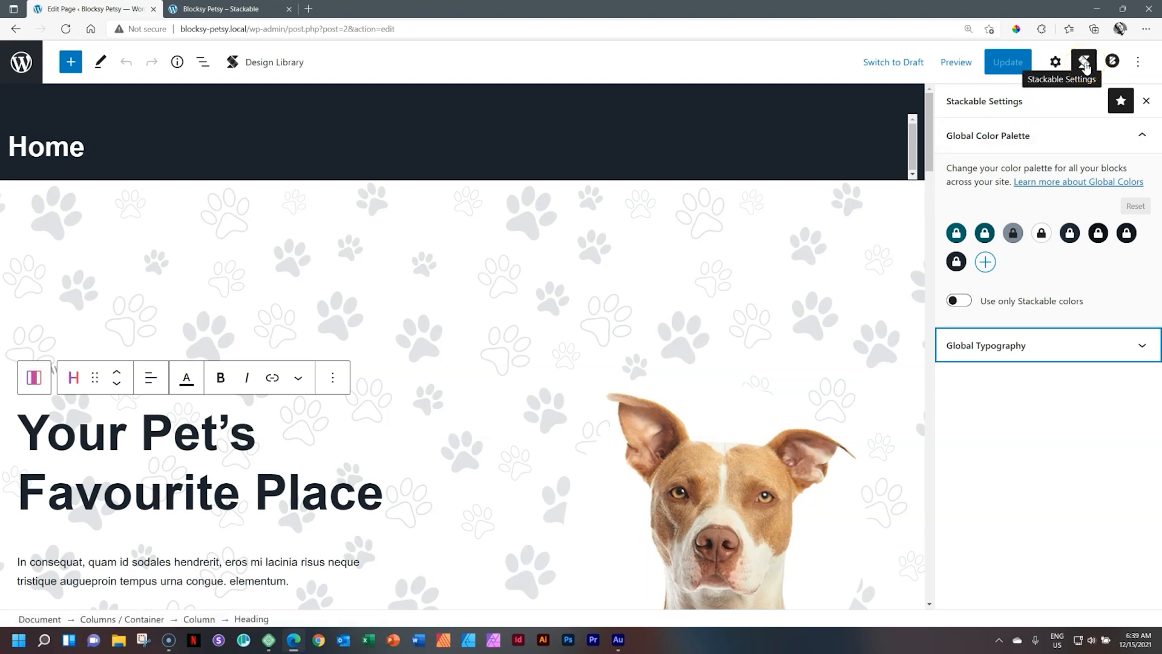
click(1025, 109)
click(1124, 103)
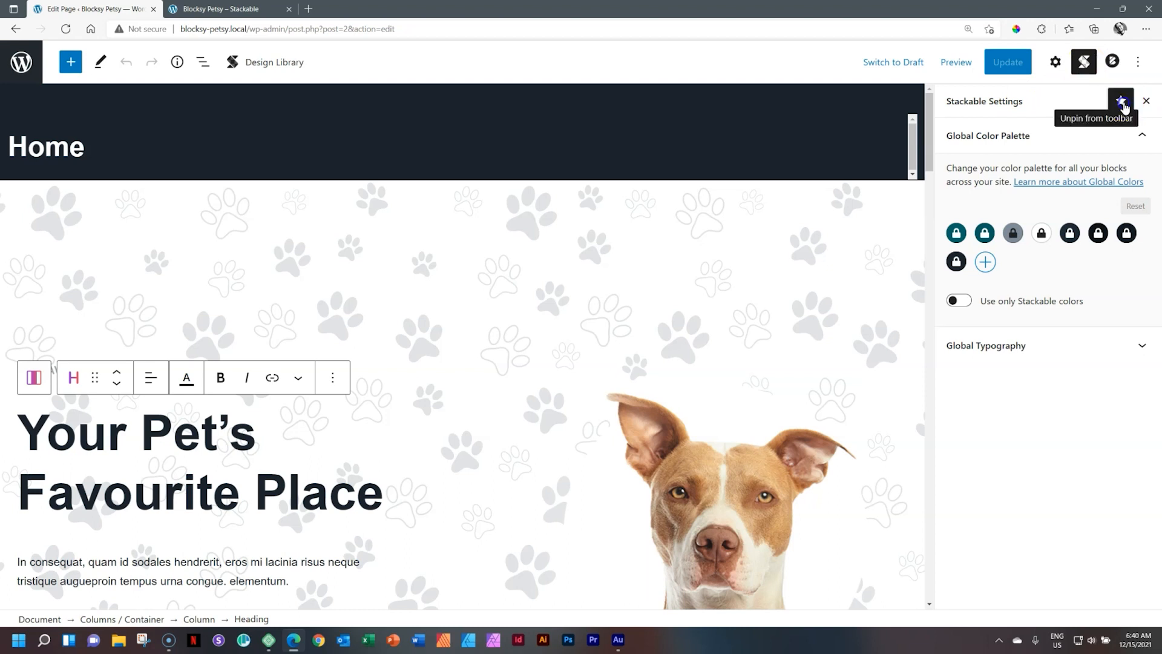
click(1147, 101)
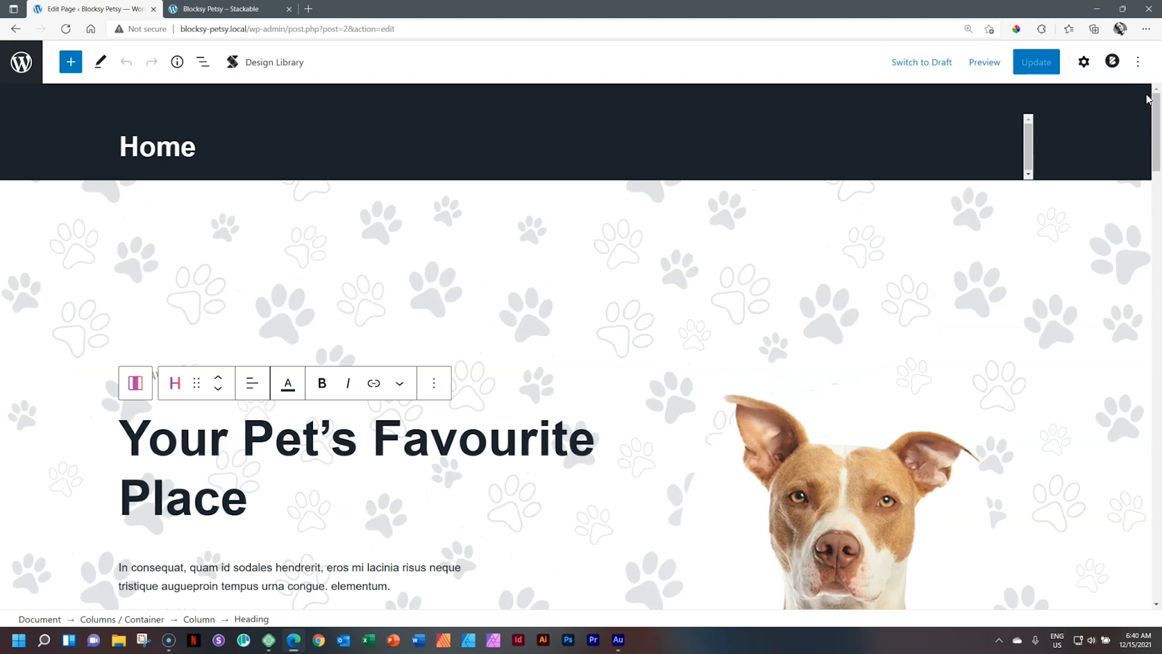
Reopen Stackable Settings from the editor's plugin options and pin it again
click(1138, 62)
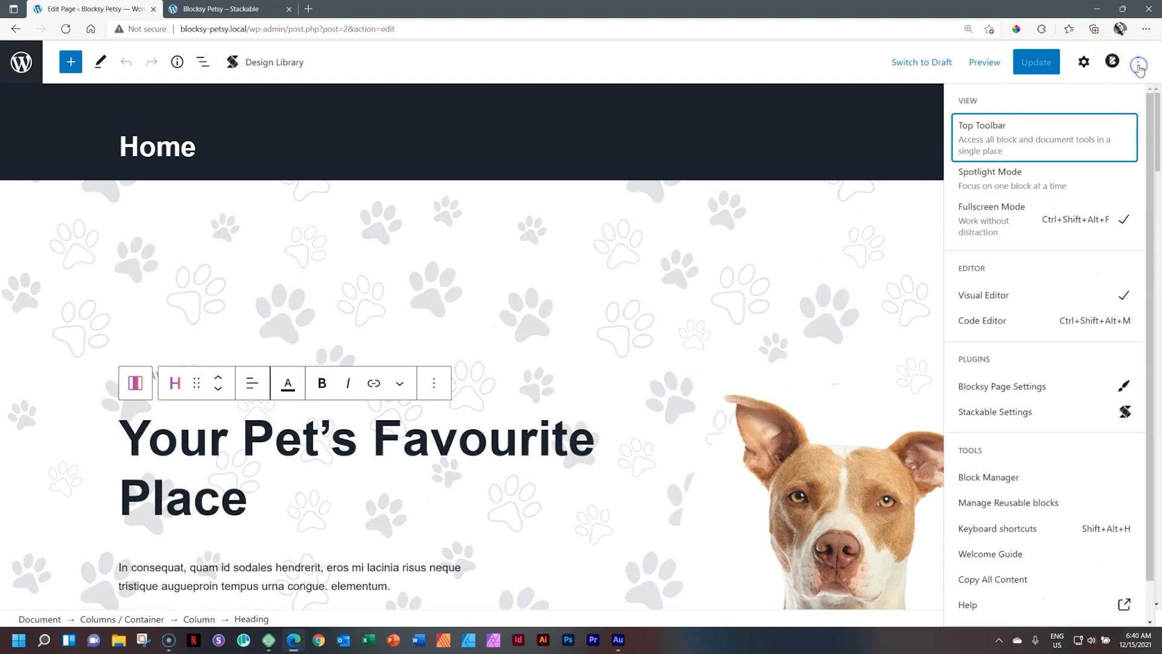
click(1001, 413)
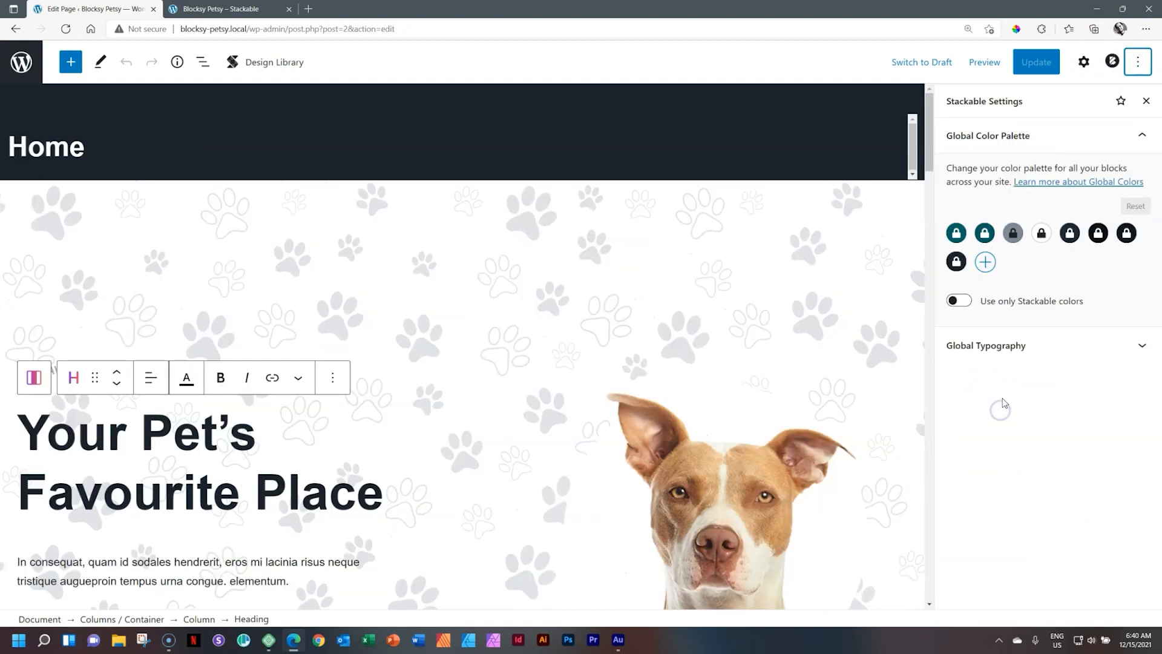
click(1120, 100)
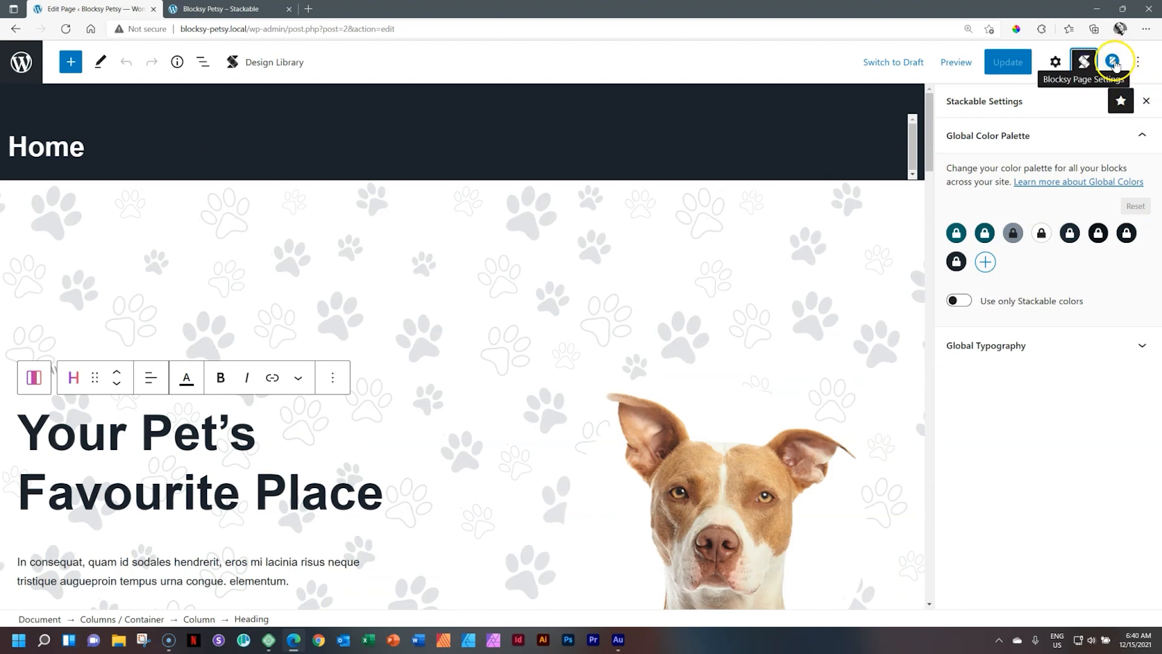
Set the custom Content Area Vertical Spacing in Blocksy Page Settings to Top & Bottom and check the end of the page
click(1115, 61)
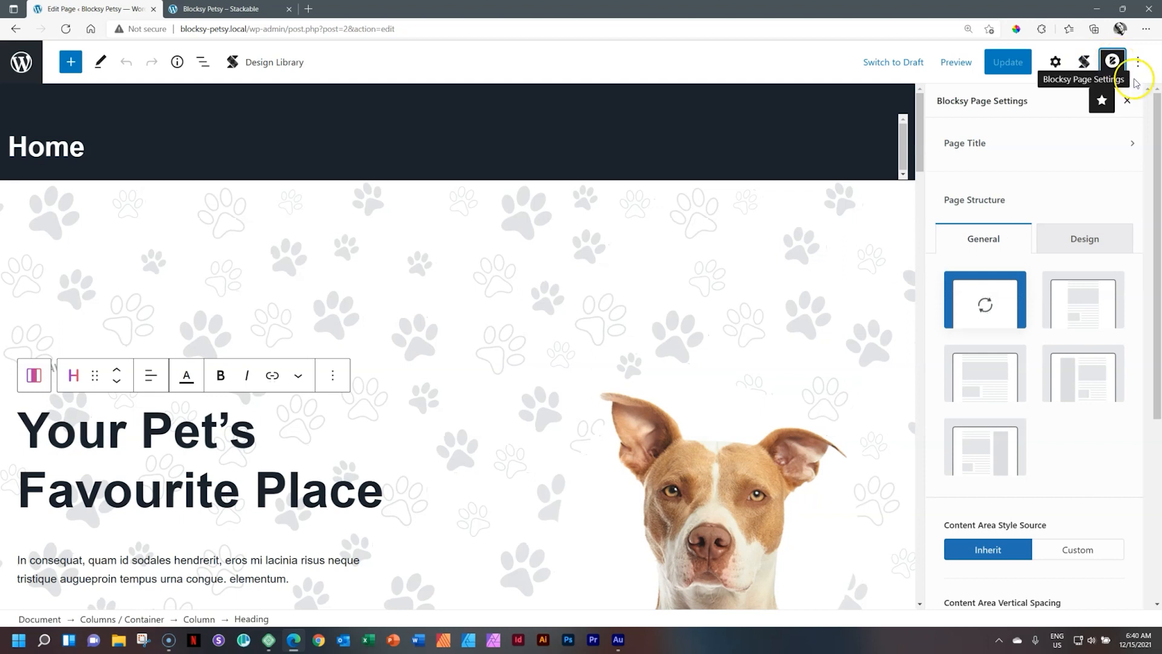
scroll(1158, 171, down, 2)
drag(1158, 170, 1158, 296)
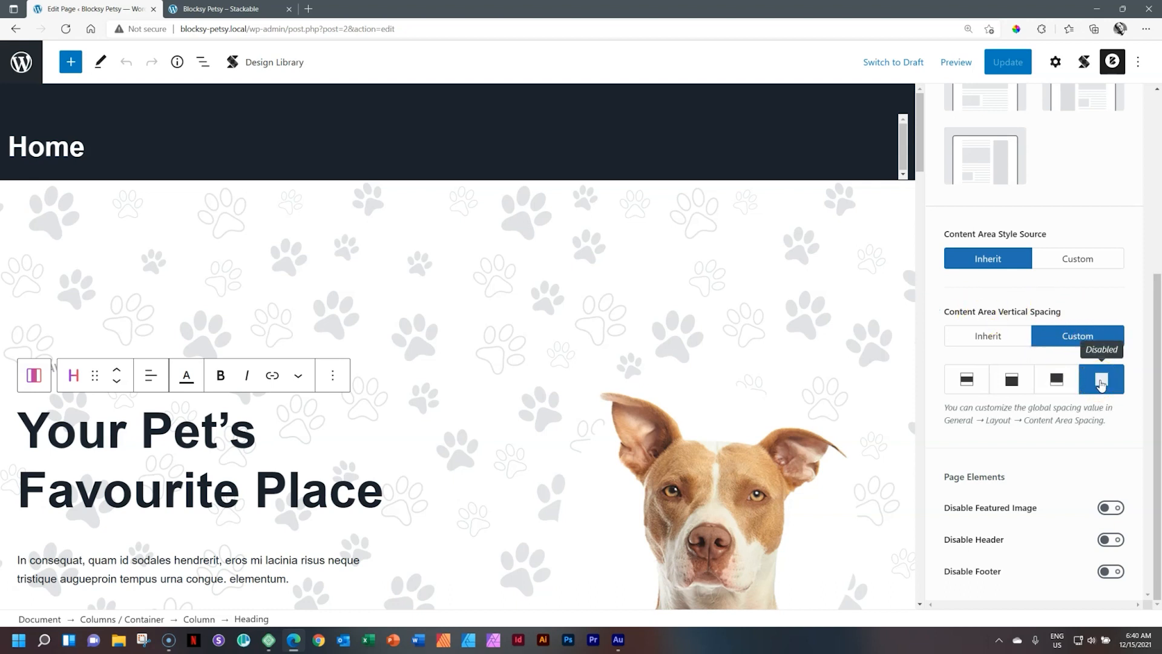
click(968, 385)
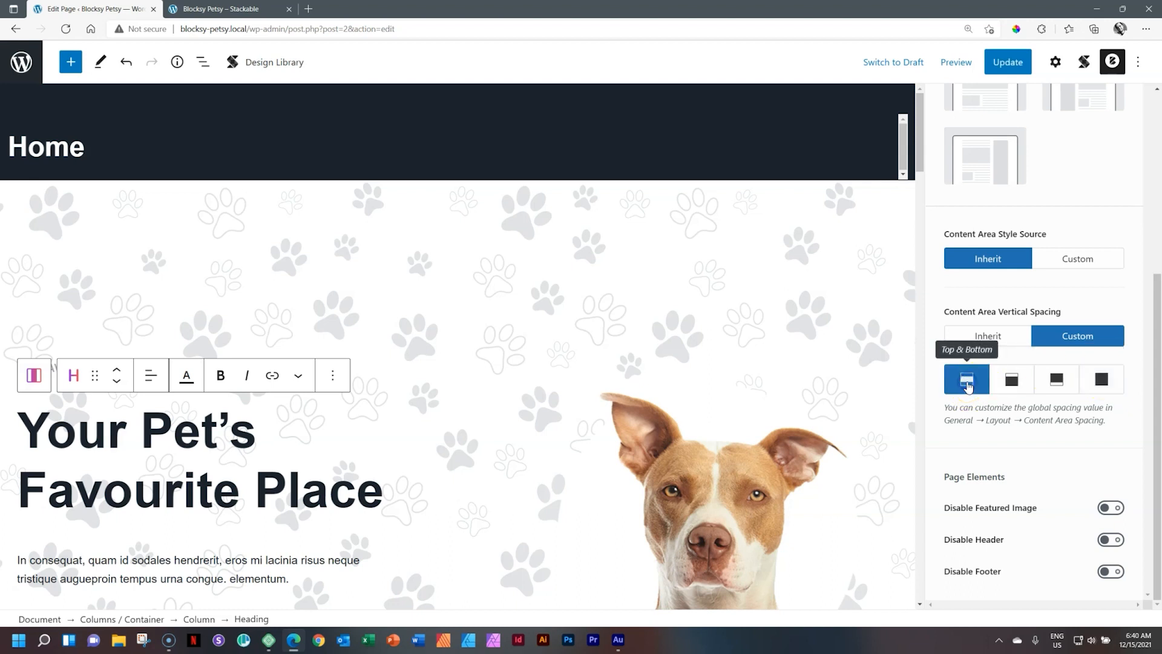
drag(919, 165, 918, 604)
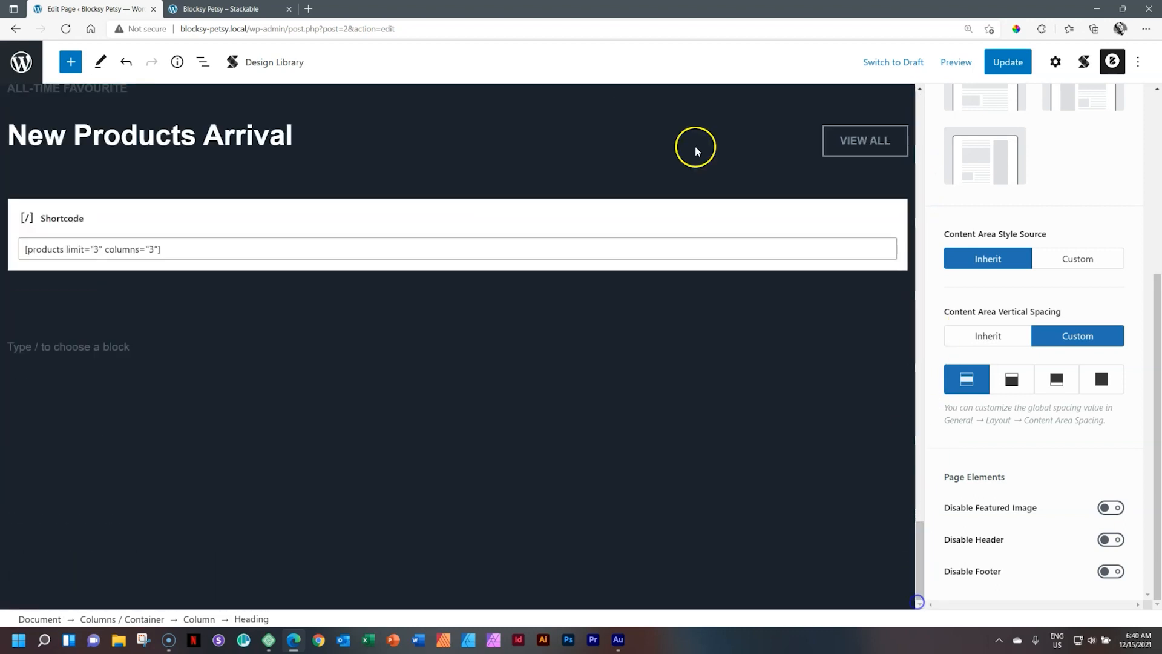
Set the custom Content Area Vertical Spacing to Disabled and set the Page Title to Disabled in Blocksy Page Settings
drag(919, 557, 918, 93)
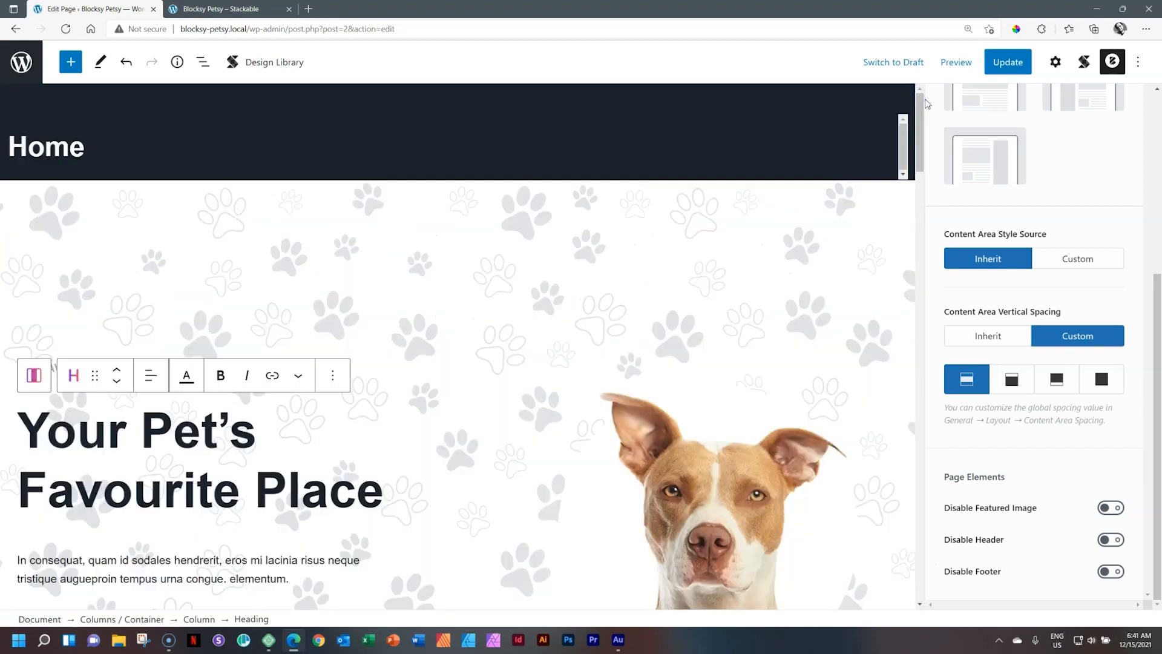
click(1100, 380)
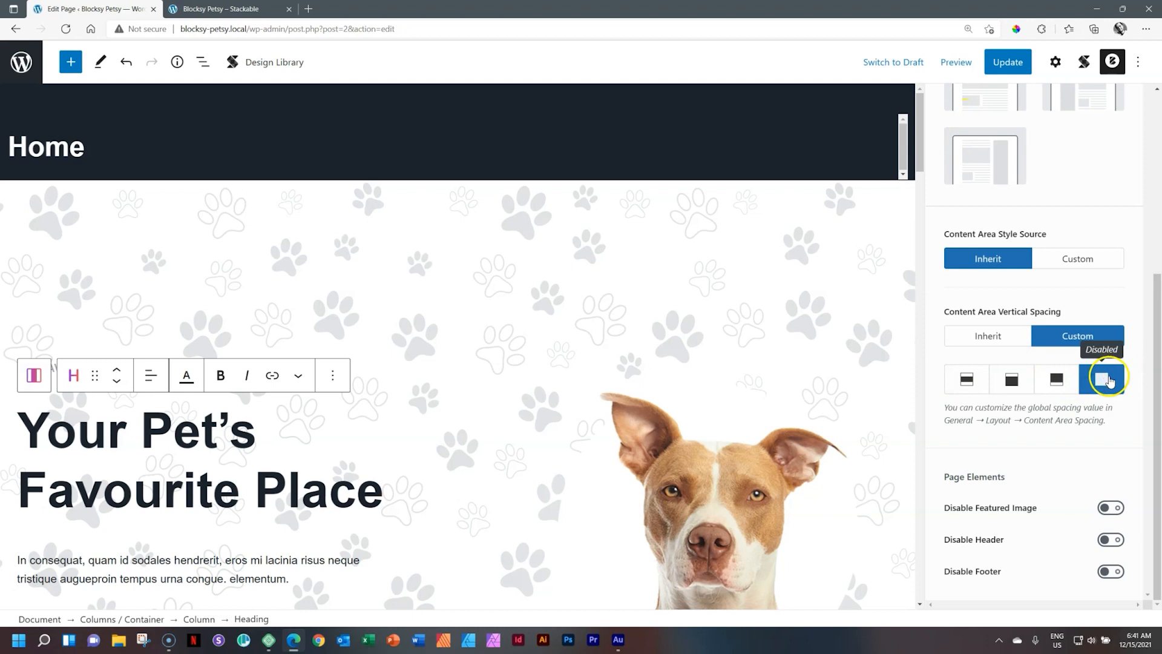
drag(1158, 315, 1156, 97)
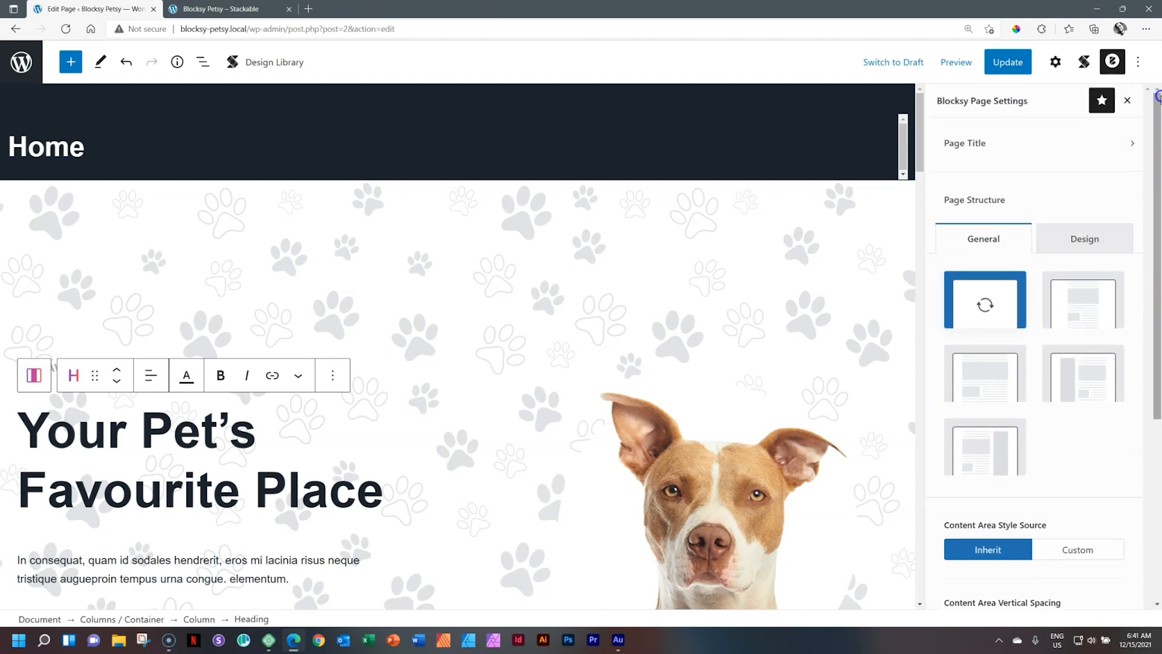
click(964, 144)
click(1105, 152)
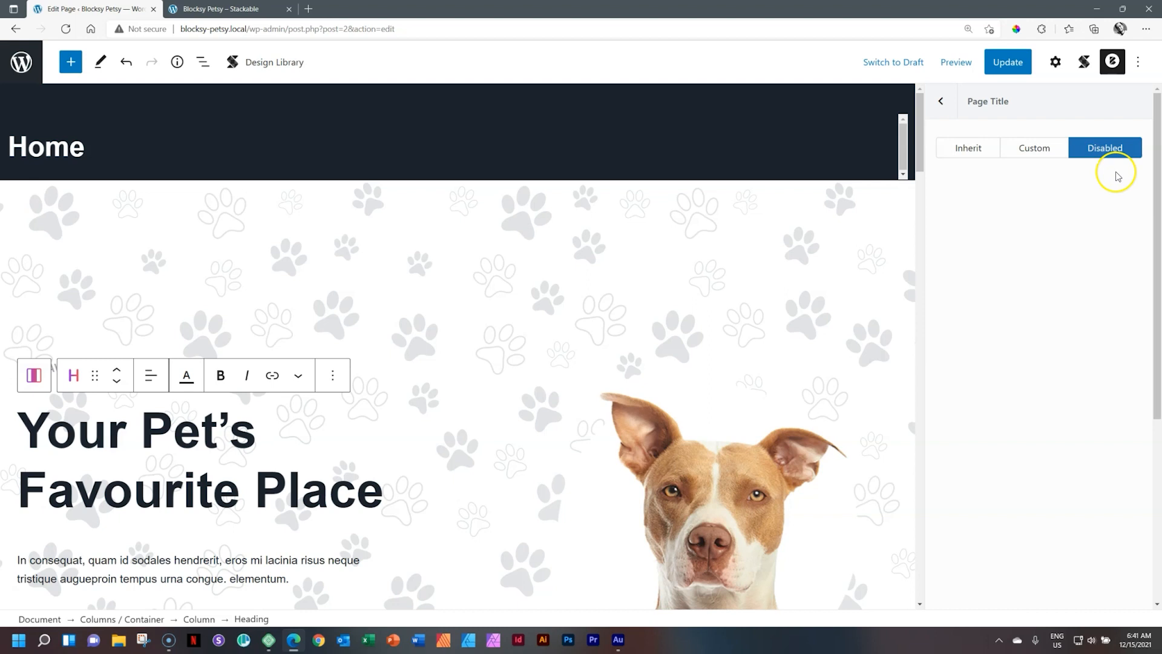
click(941, 101)
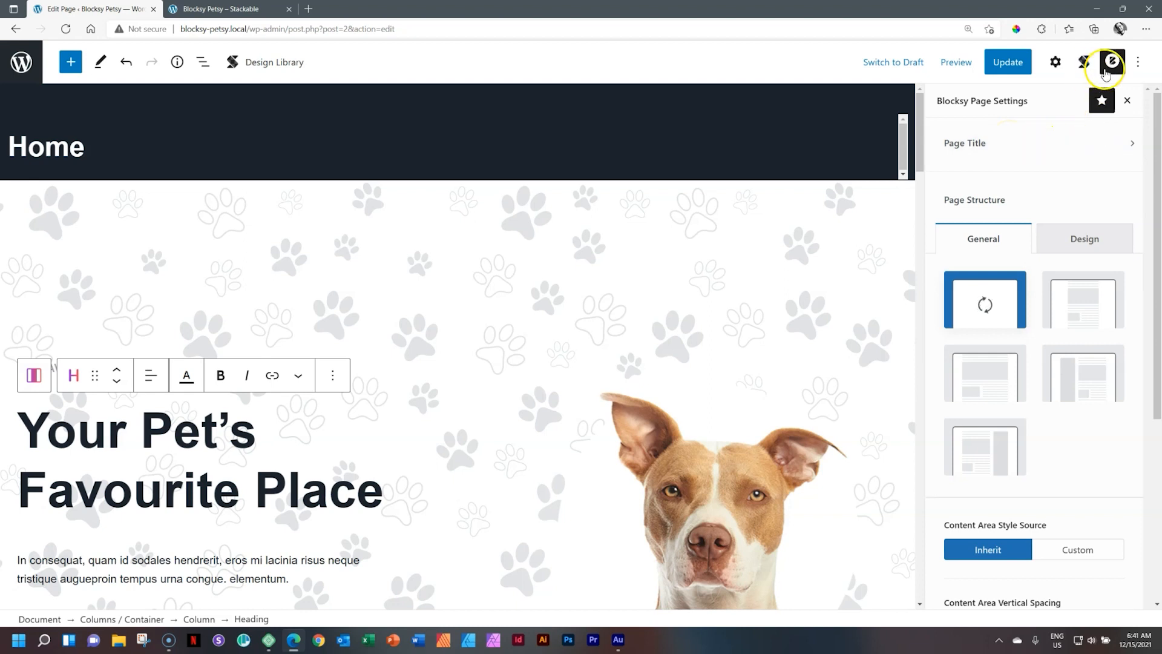
Look through the editor's available blocks down to the Stackable blocks at the end of the list
click(72, 63)
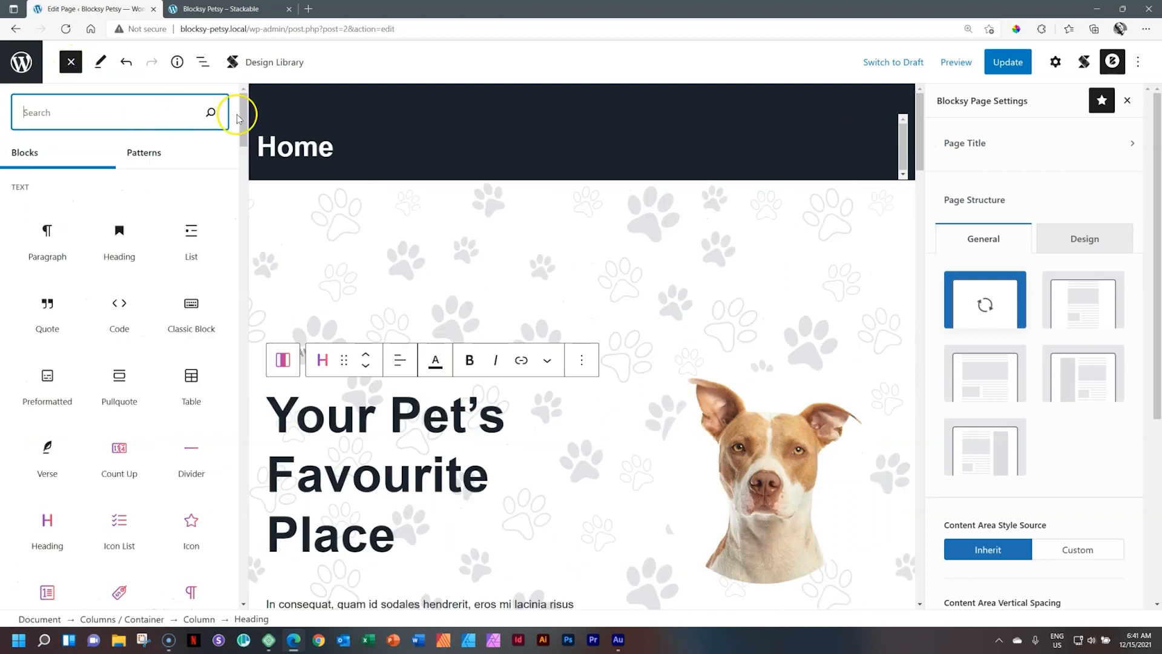
drag(242, 138, 253, 581)
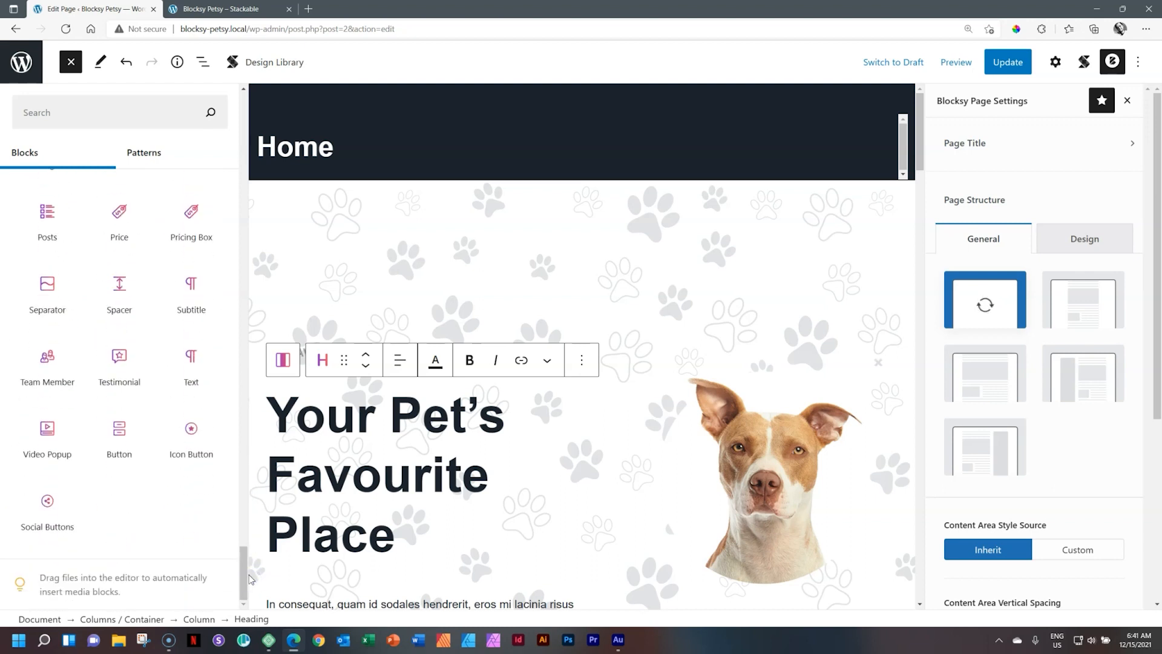
mouse_move(120, 449)
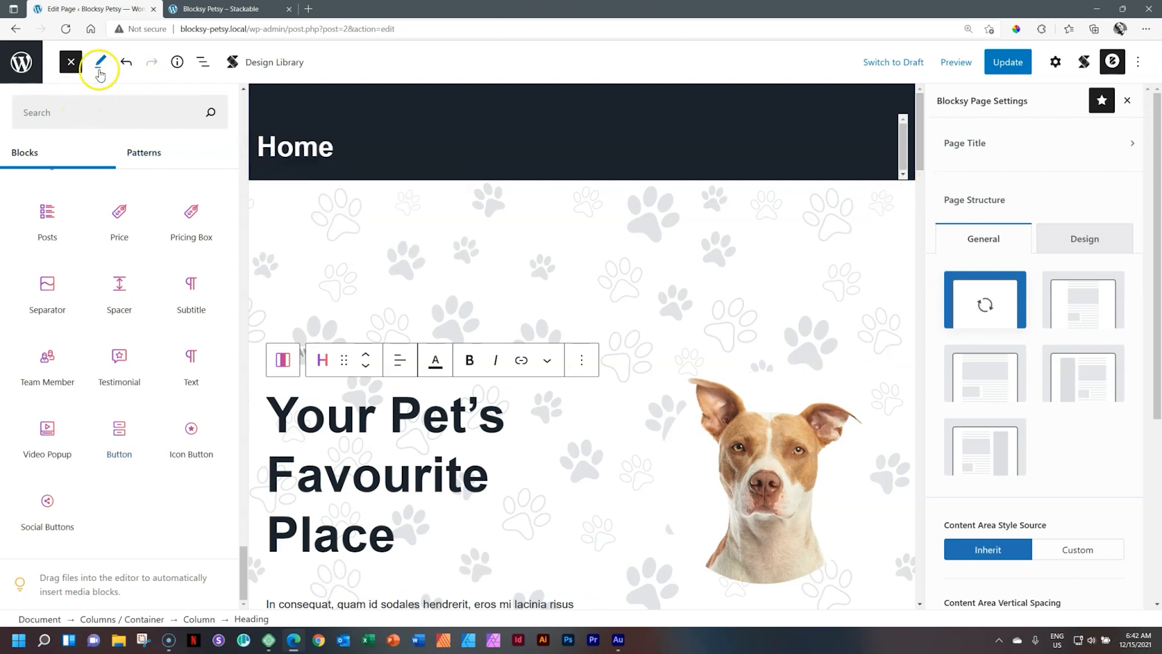
click(71, 62)
Search the blocks for "hero" and insert a Stackable Hero block with the Default layout
drag(918, 147, 921, 258)
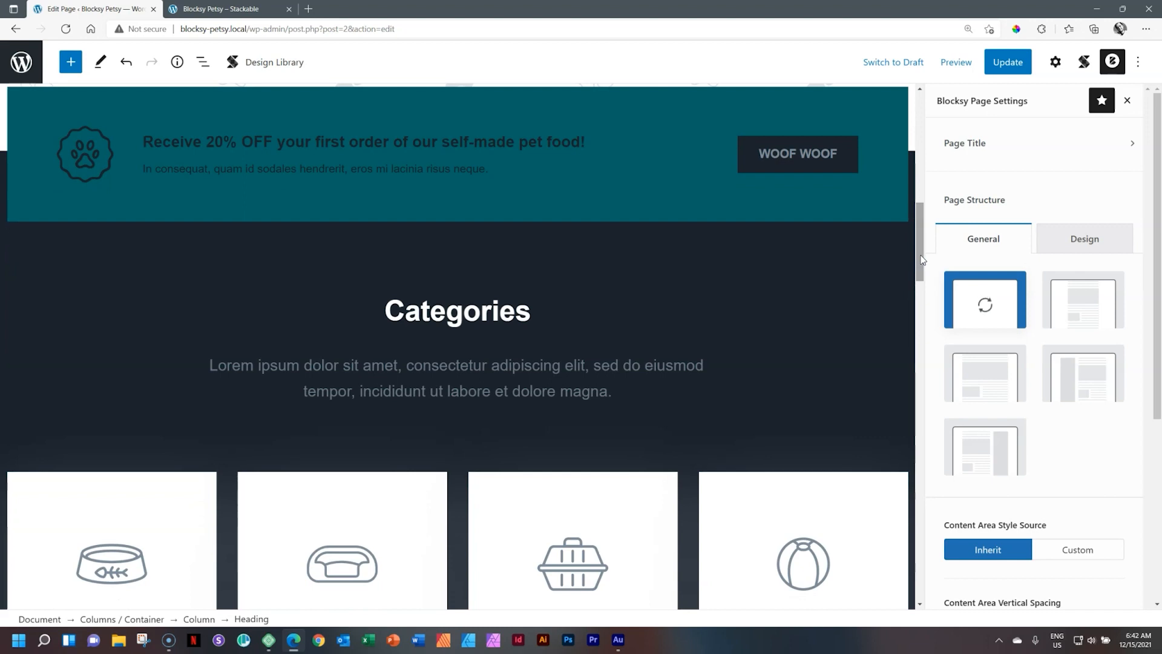
drag(922, 259, 916, 600)
click(509, 322)
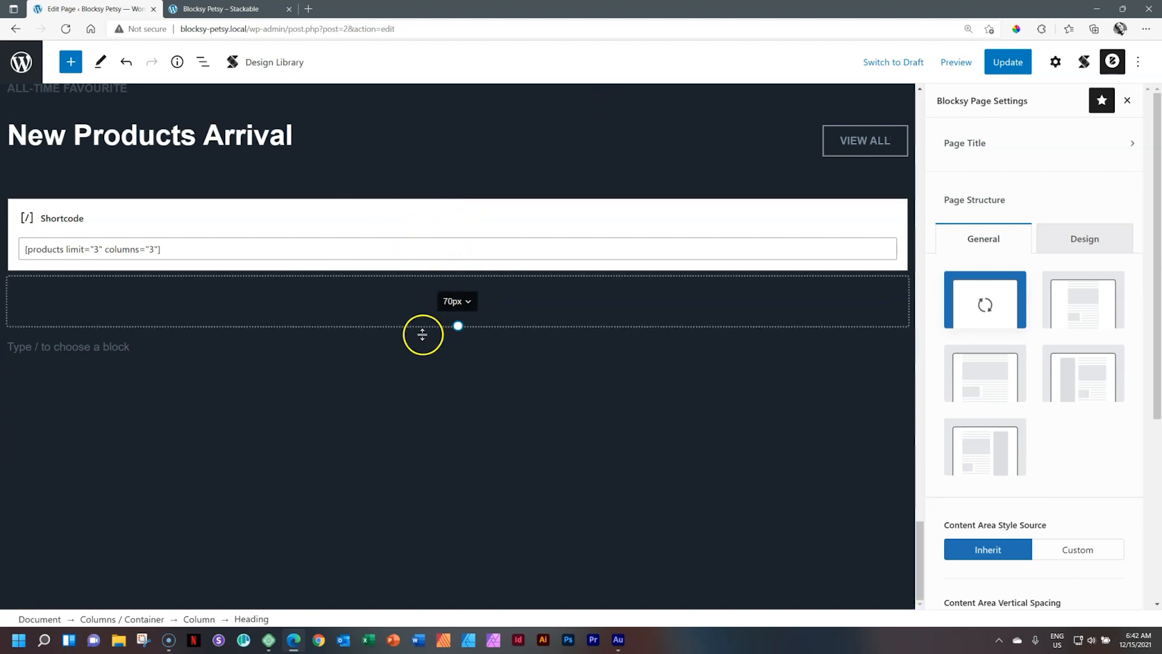
click(71, 66)
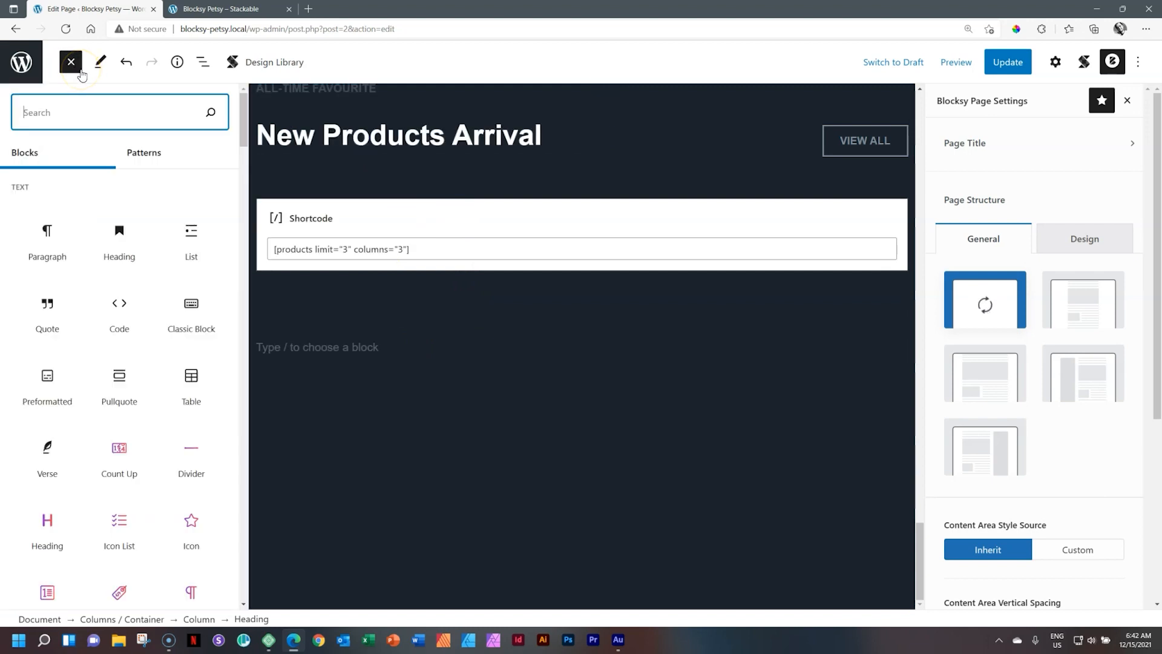
text(hero)
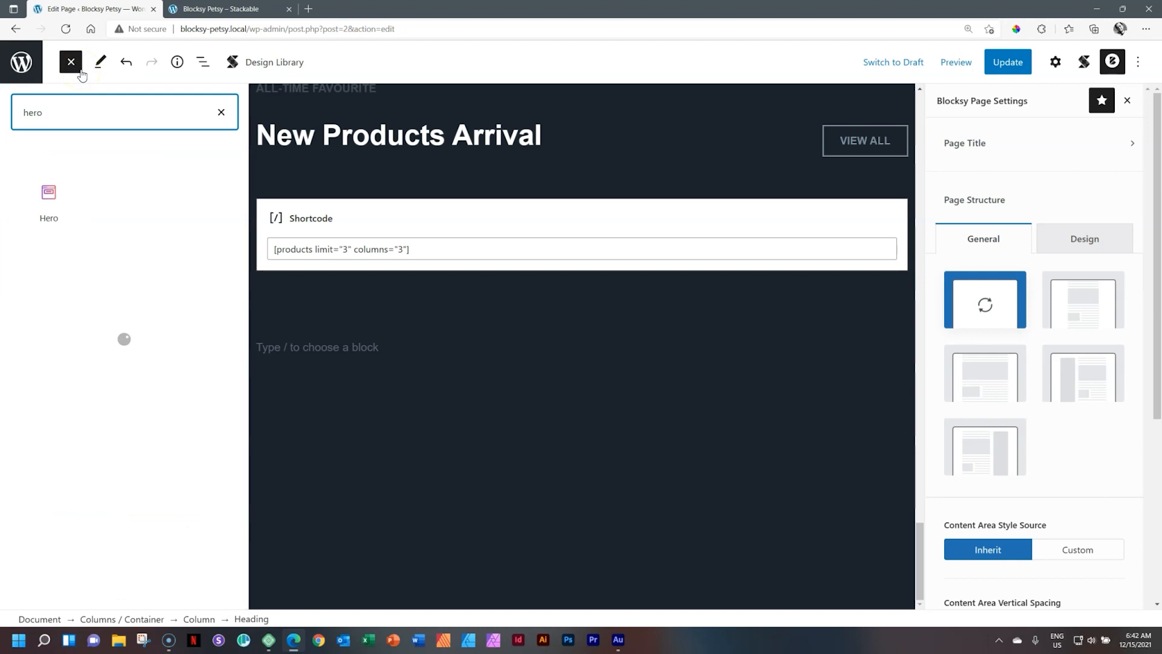
click(46, 193)
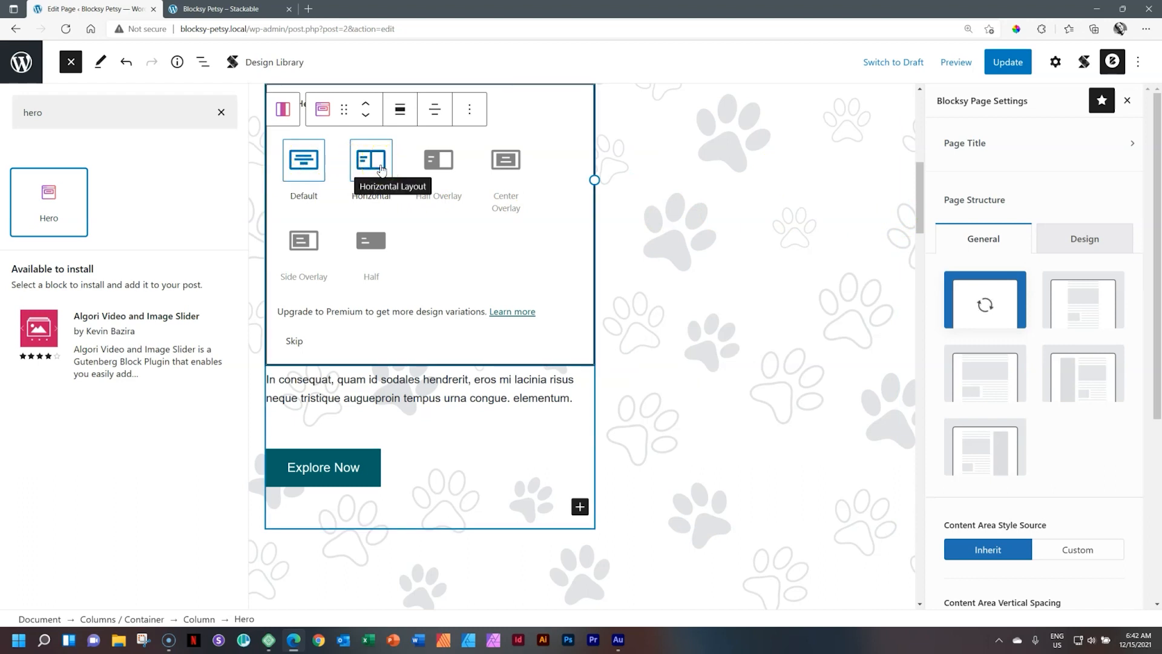
click(297, 164)
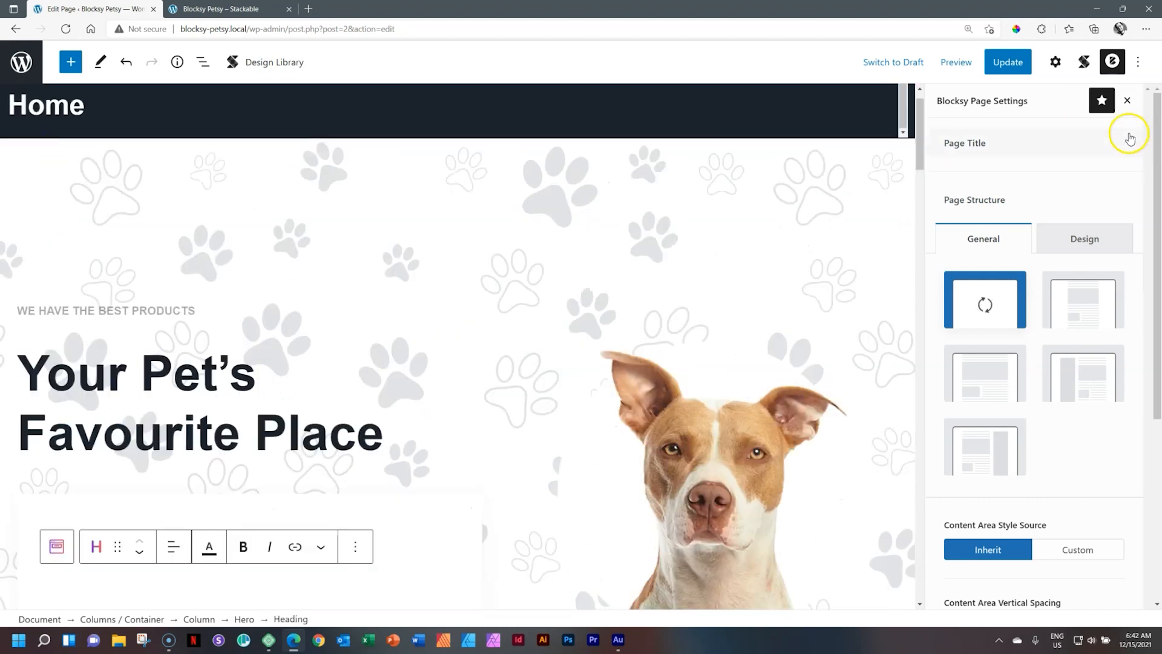
Select the Hero block, look at its transform options and move it down below the Explore Now button
drag(922, 138, 928, 190)
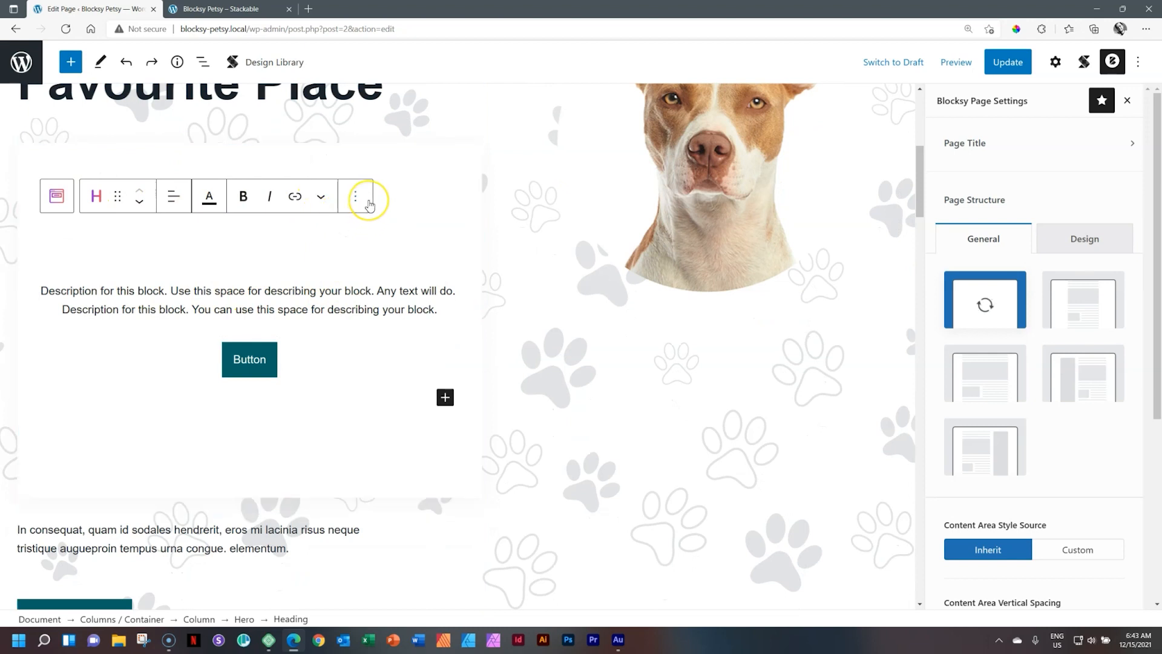
click(433, 188)
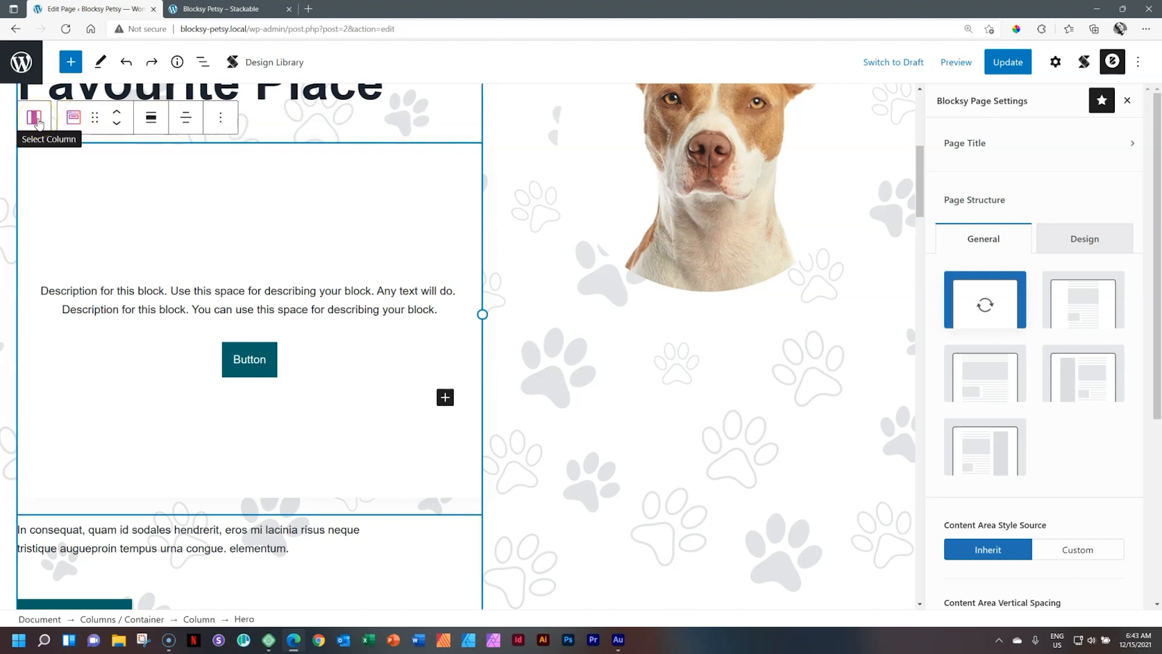
click(75, 120)
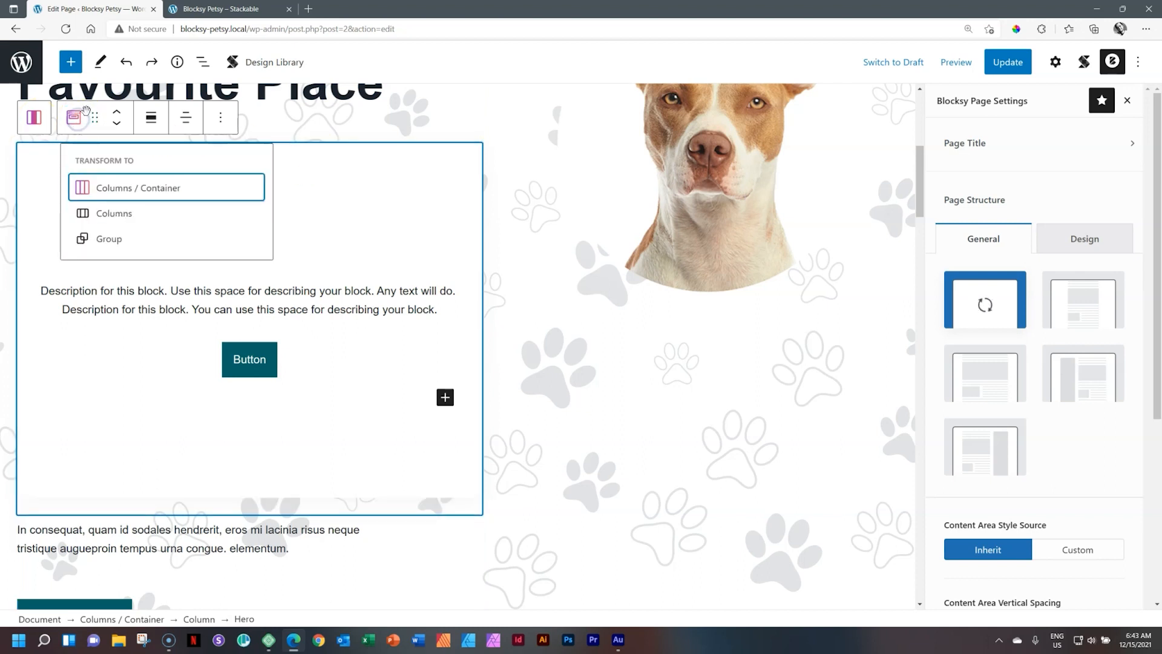
click(77, 118)
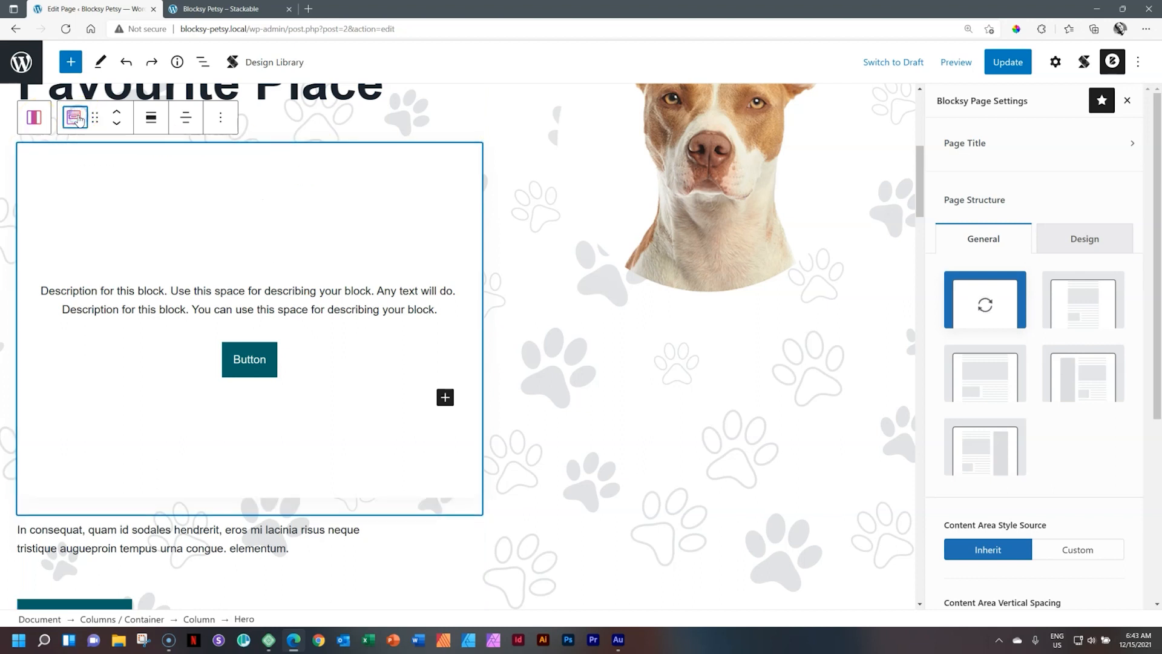
click(116, 124)
click(116, 125)
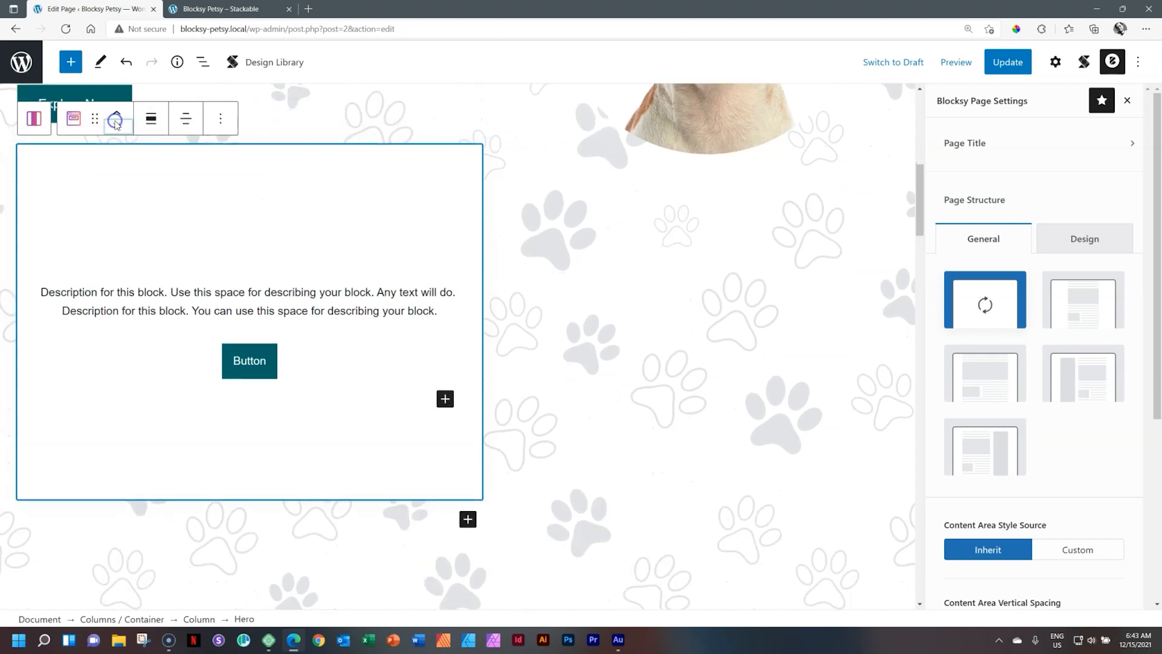
click(152, 142)
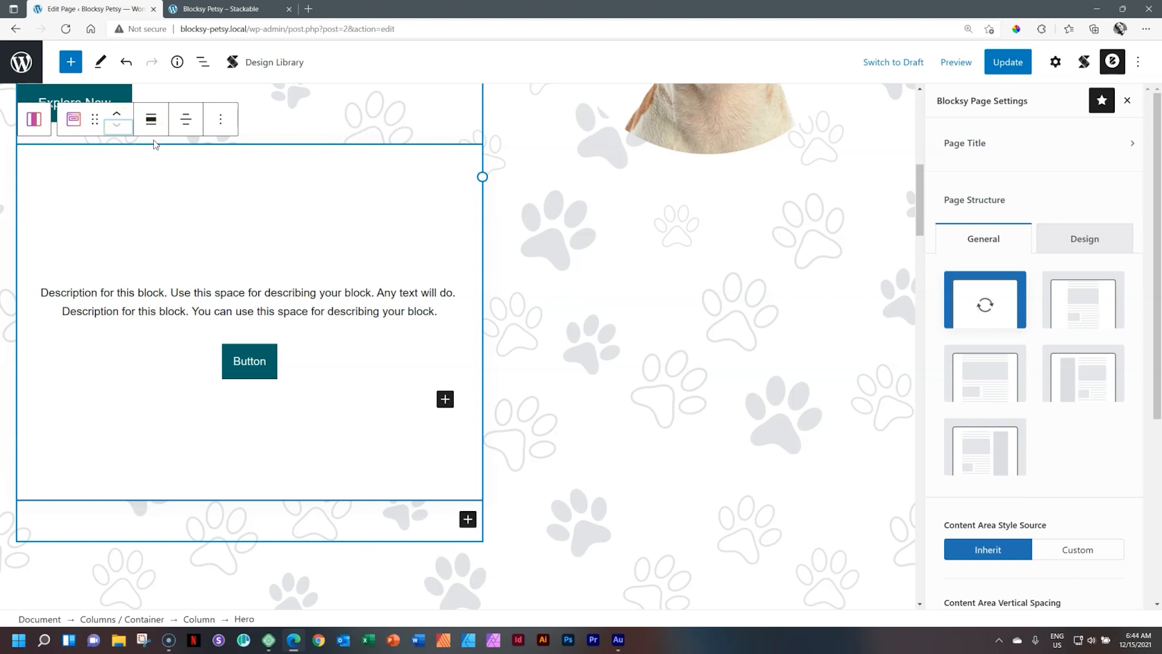
mouse_move(152, 137)
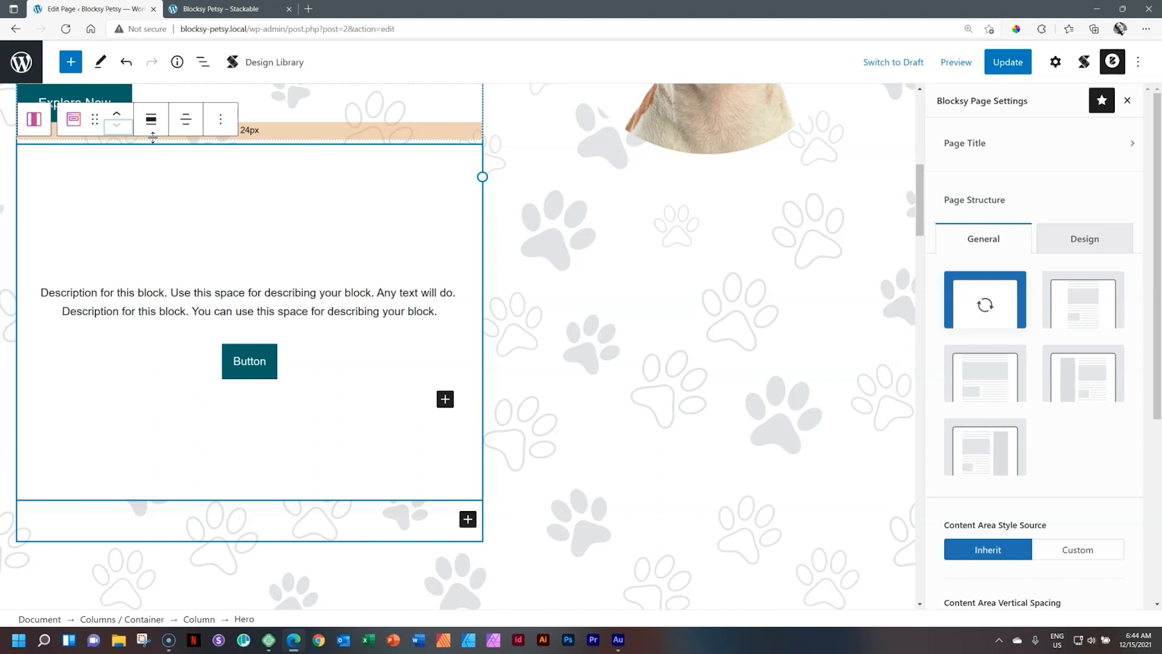
Move the Hero block out of its column to directly below the Best sellers products shortcode
drag(919, 200, 921, 208)
drag(95, 111, 25, 112)
mouse_move(919, 327)
mouse_down()
mouse_move(921, 299)
mouse_move(921, 312)
mouse_up()
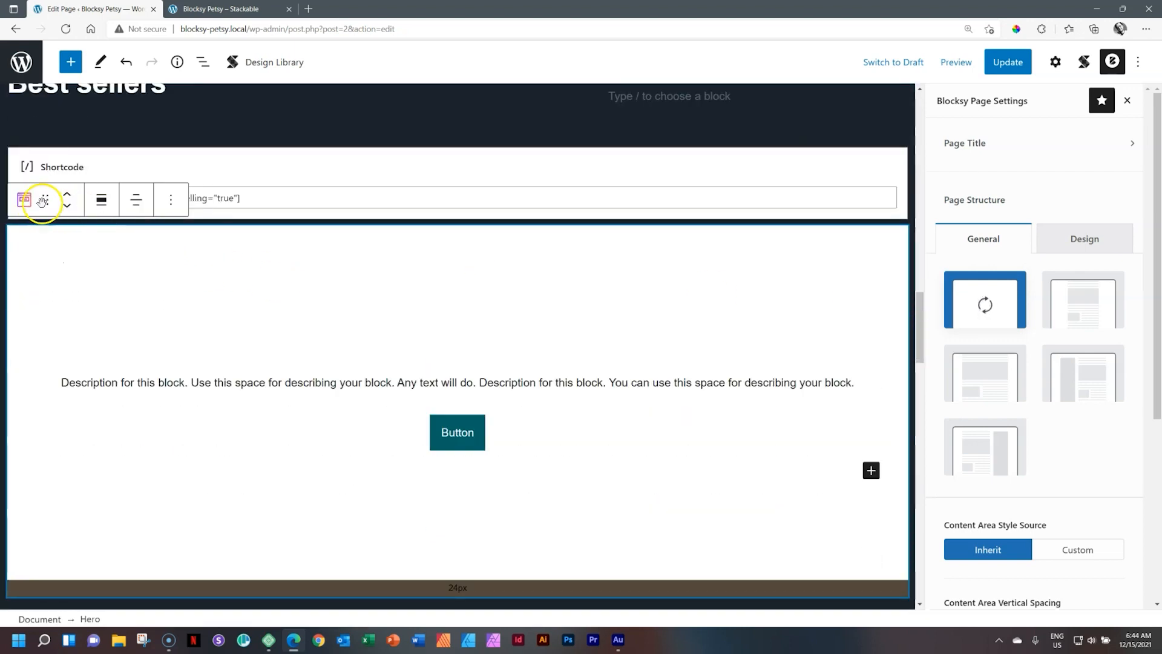
Look at the Hero block's transform options and find its position among the page's blocks in the List view
click(23, 204)
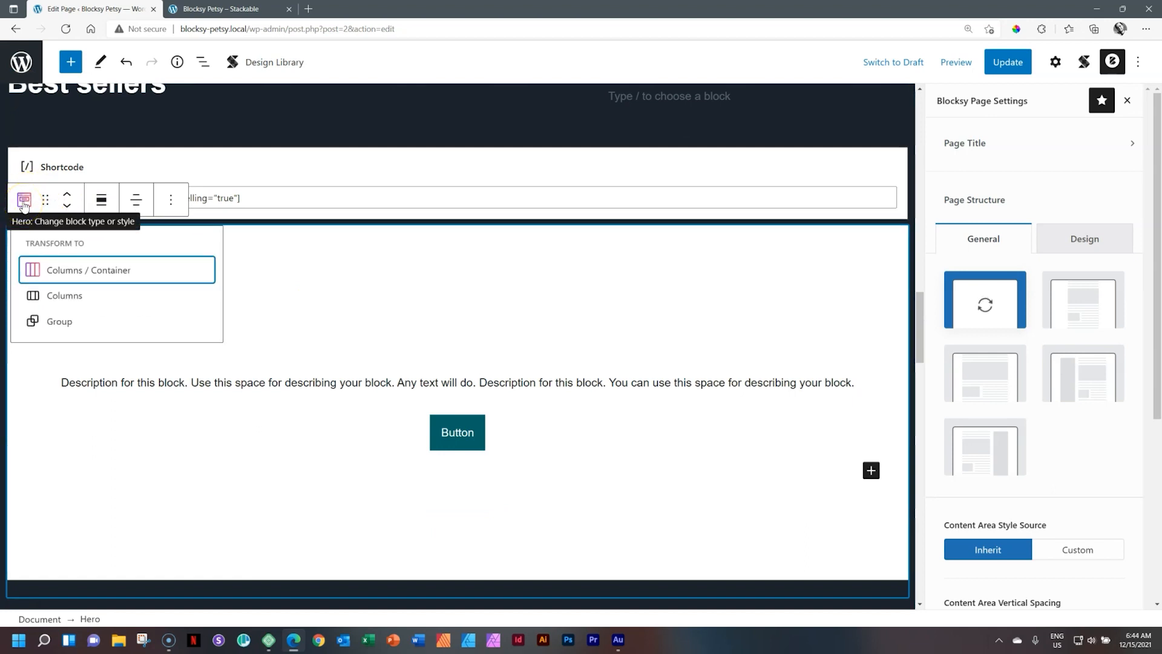
click(527, 287)
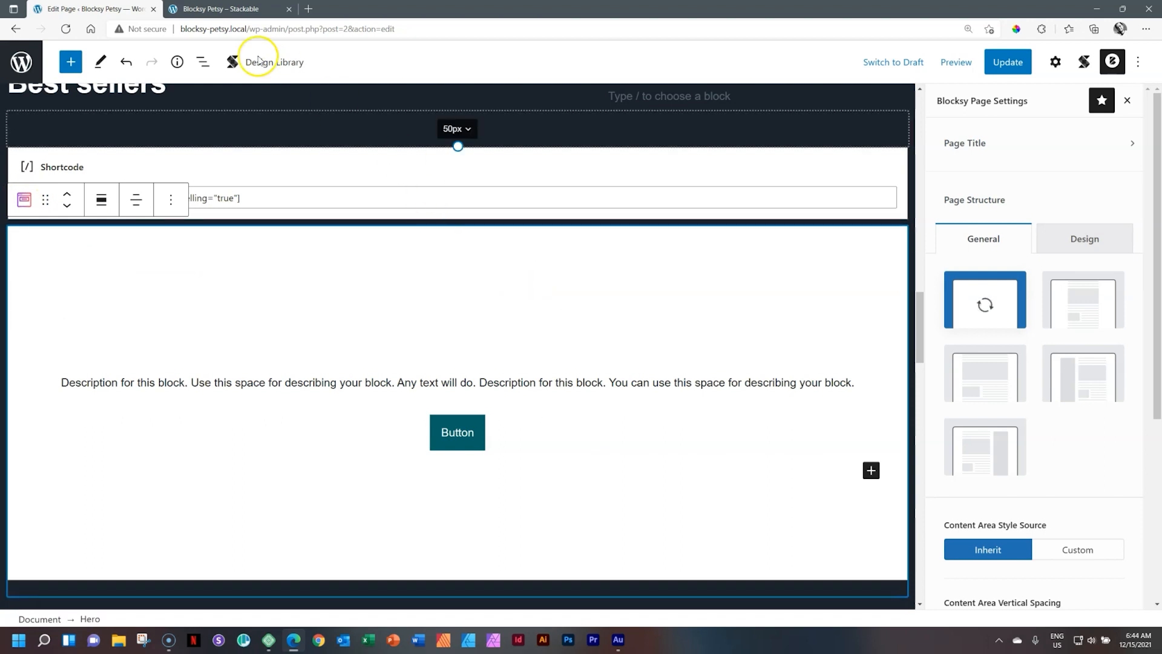
click(202, 64)
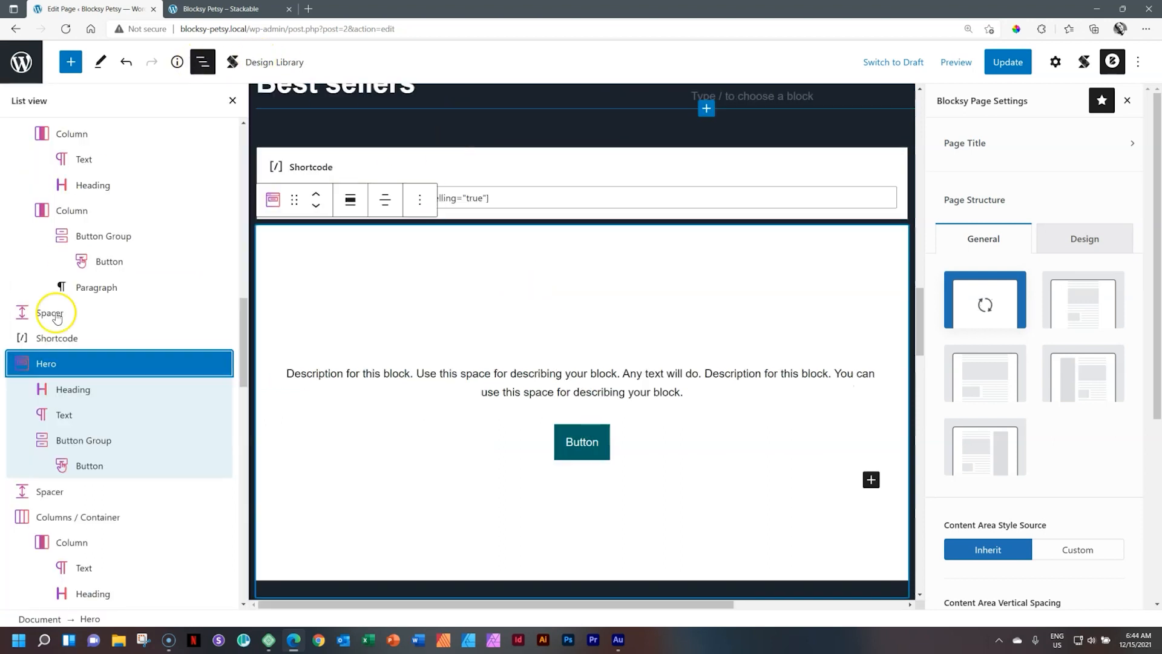
click(9, 366)
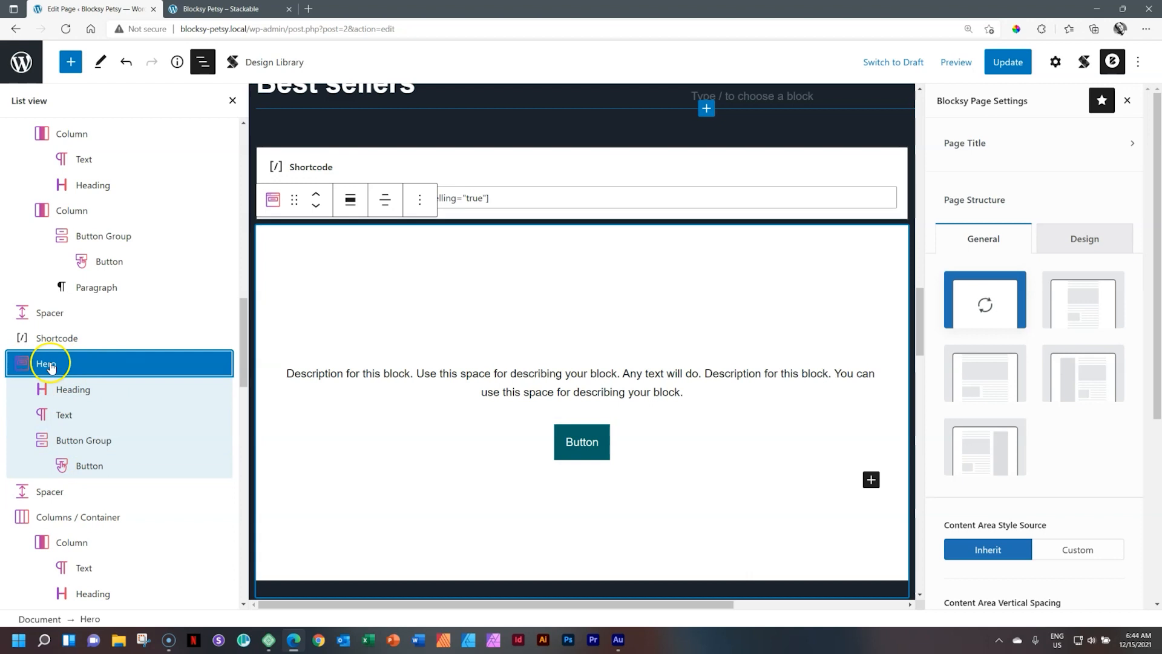
click(202, 62)
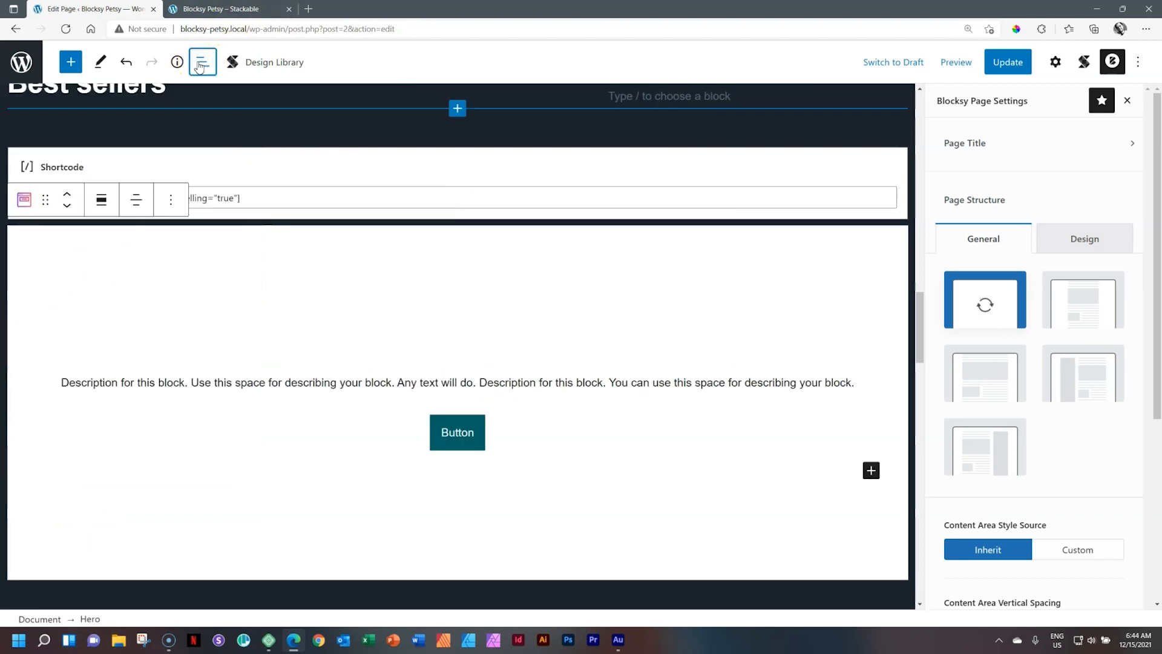
click(809, 257)
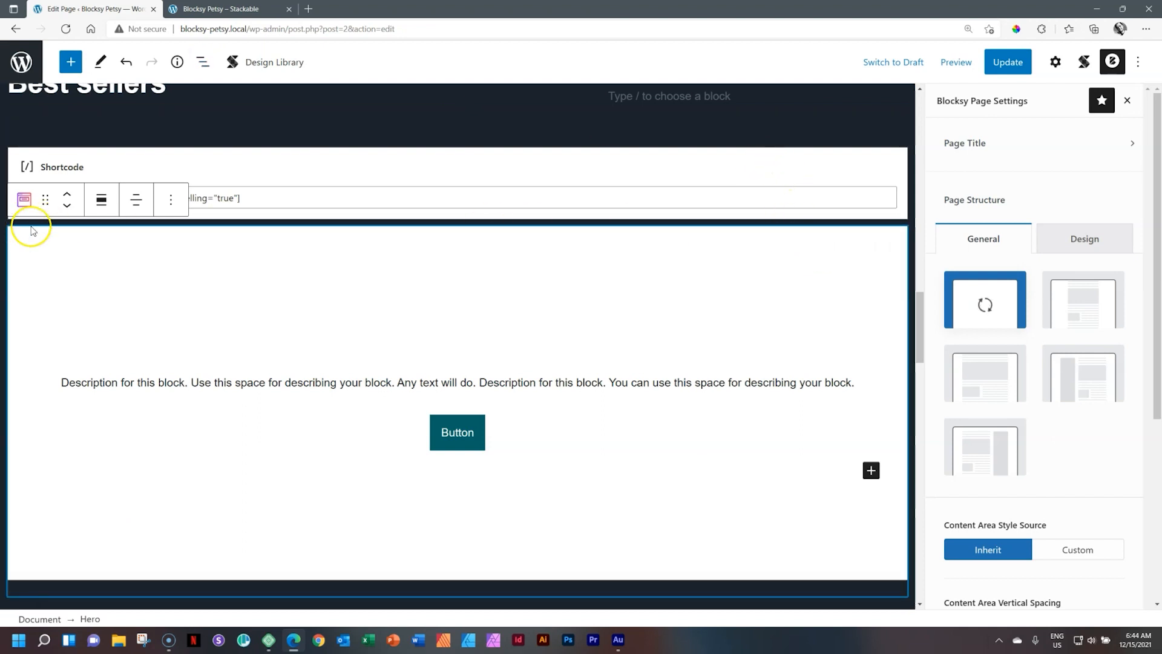
Set the text color of the Hero block's heading to the first teal palette color in the block's style settings
click(1055, 62)
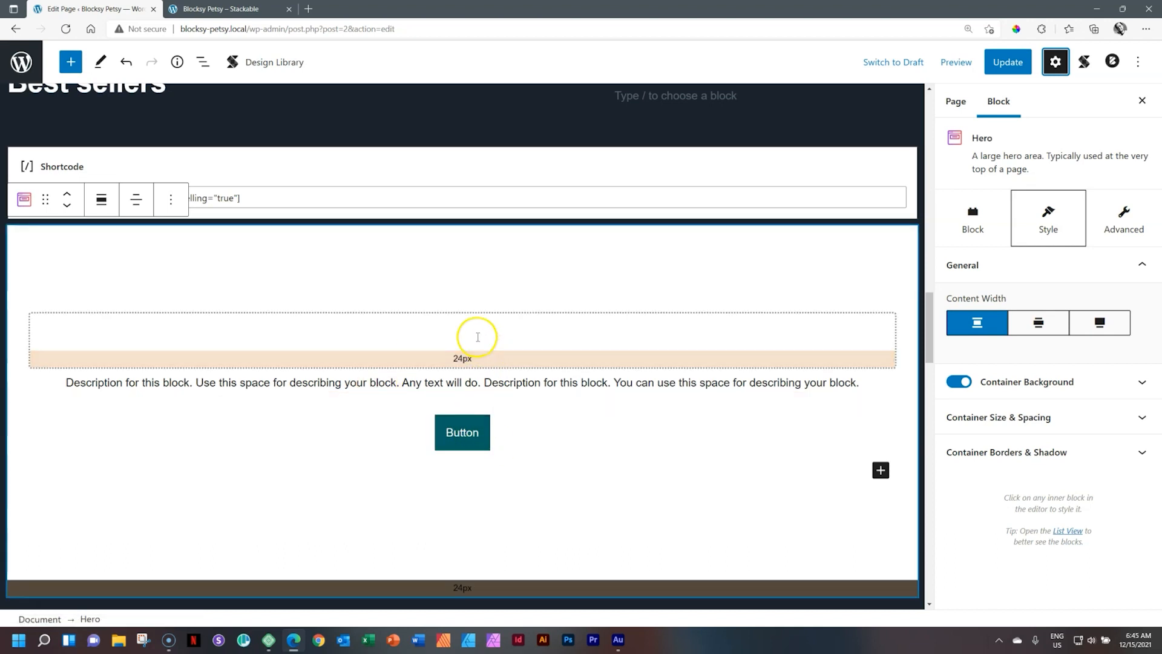
click(478, 337)
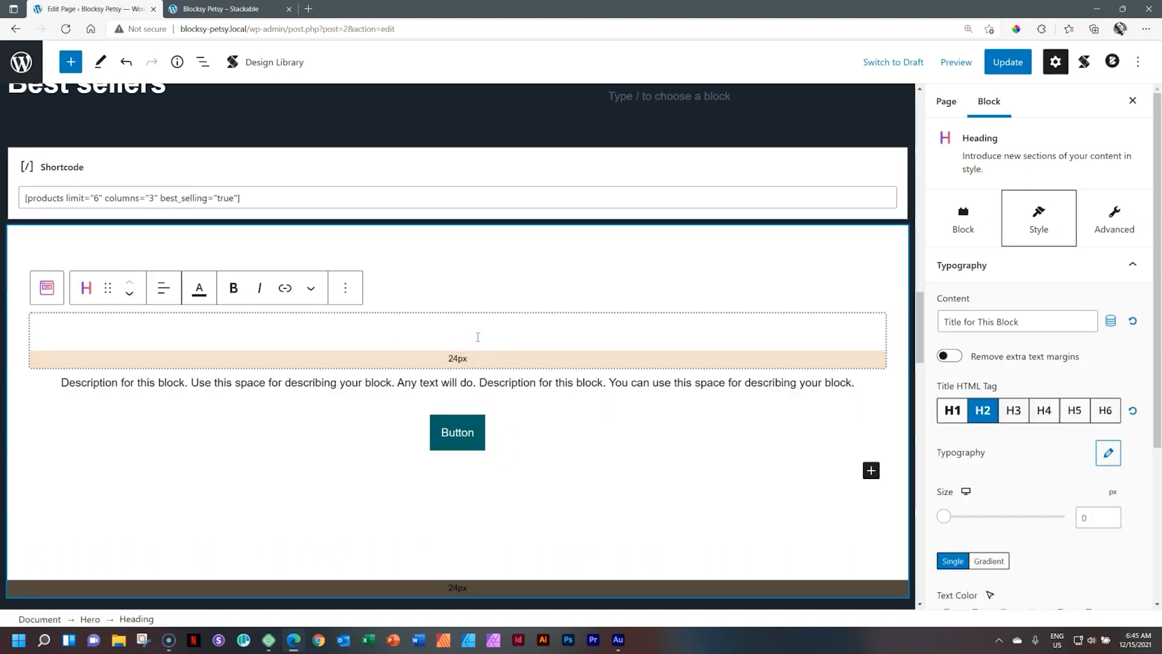
drag(1157, 325, 1157, 420)
click(947, 500)
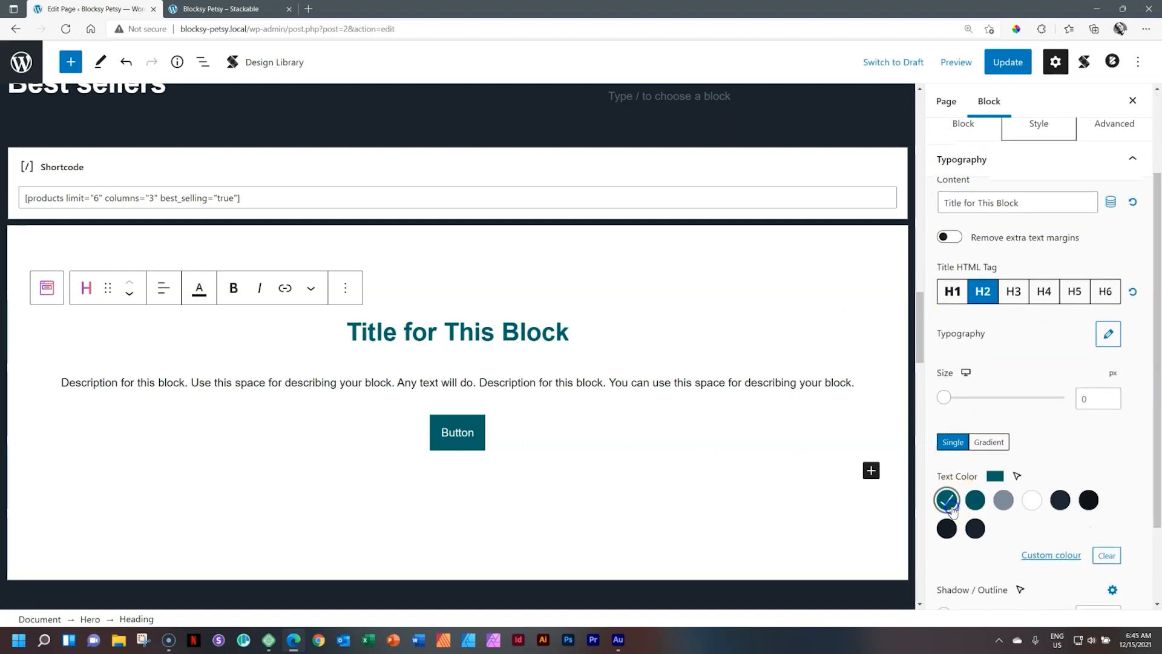
Move the Hero block's title below its description, and back above it
click(885, 273)
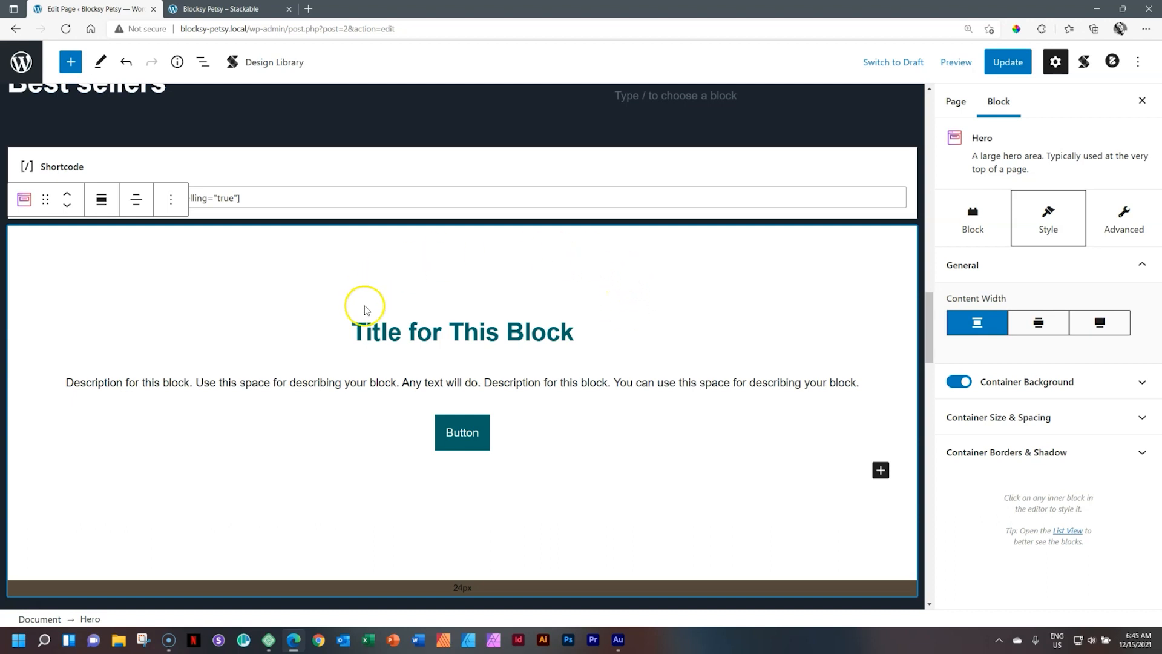
click(553, 335)
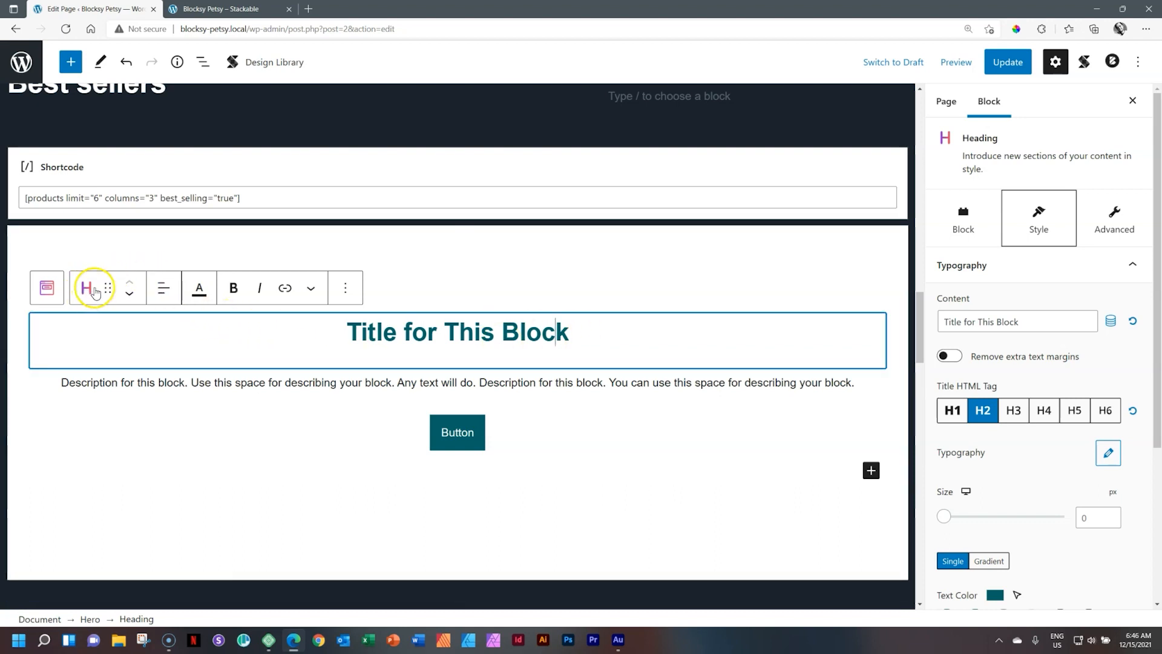
click(130, 295)
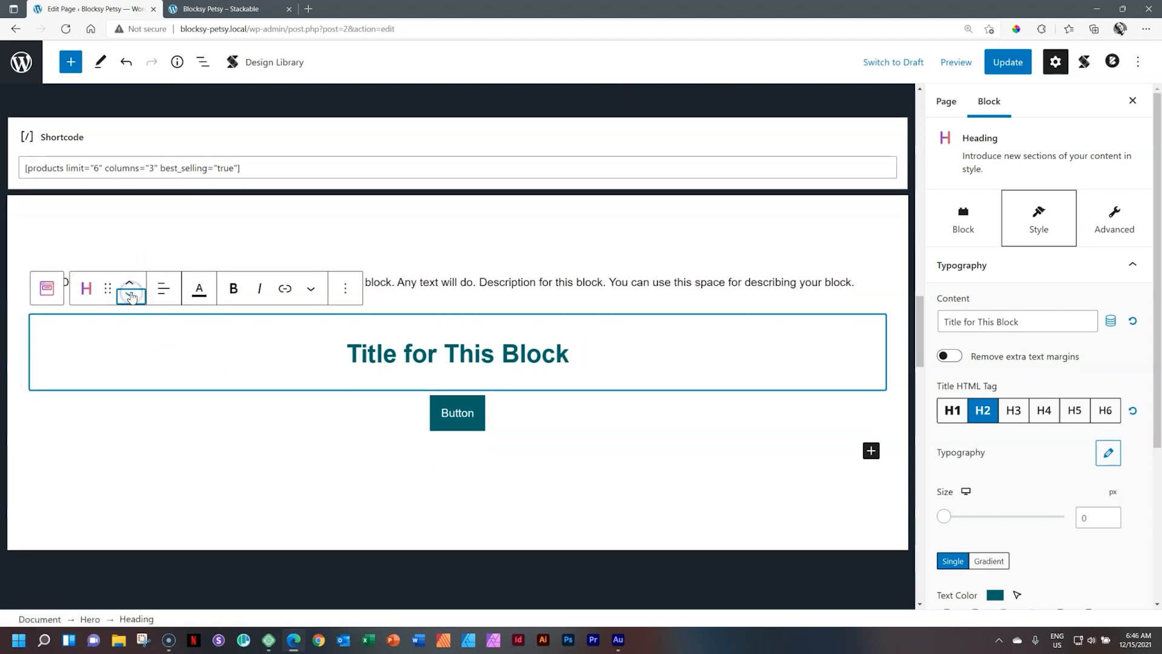
click(129, 283)
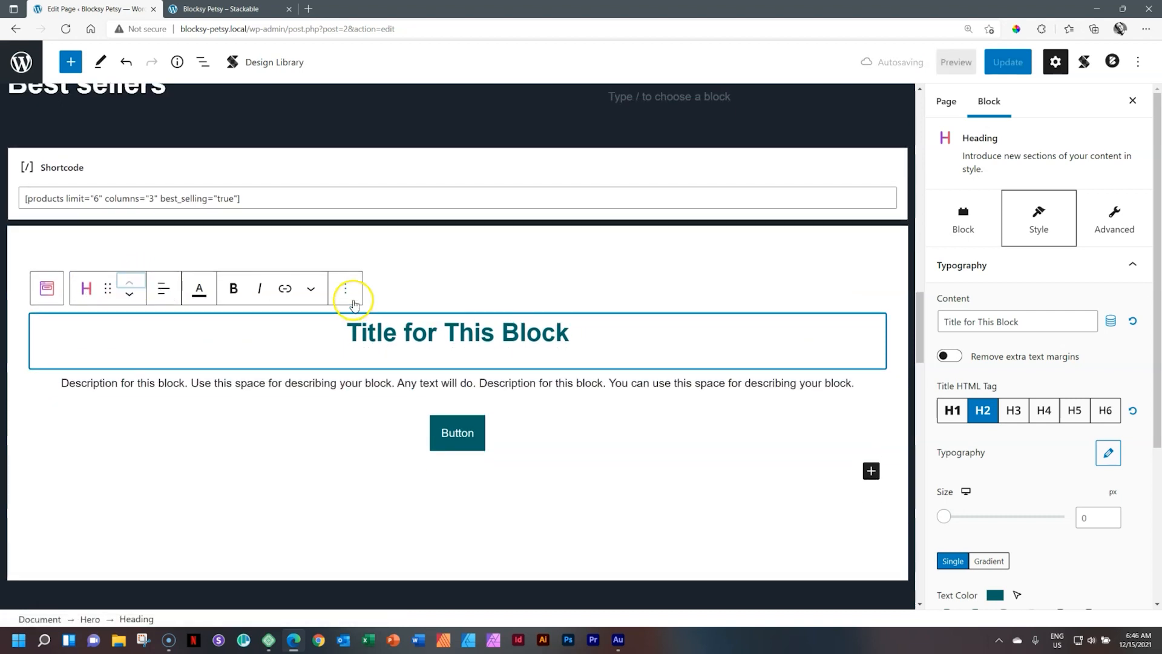
Duplicate the Hero block's heading and remove the duplicate again
click(344, 289)
click(361, 387)
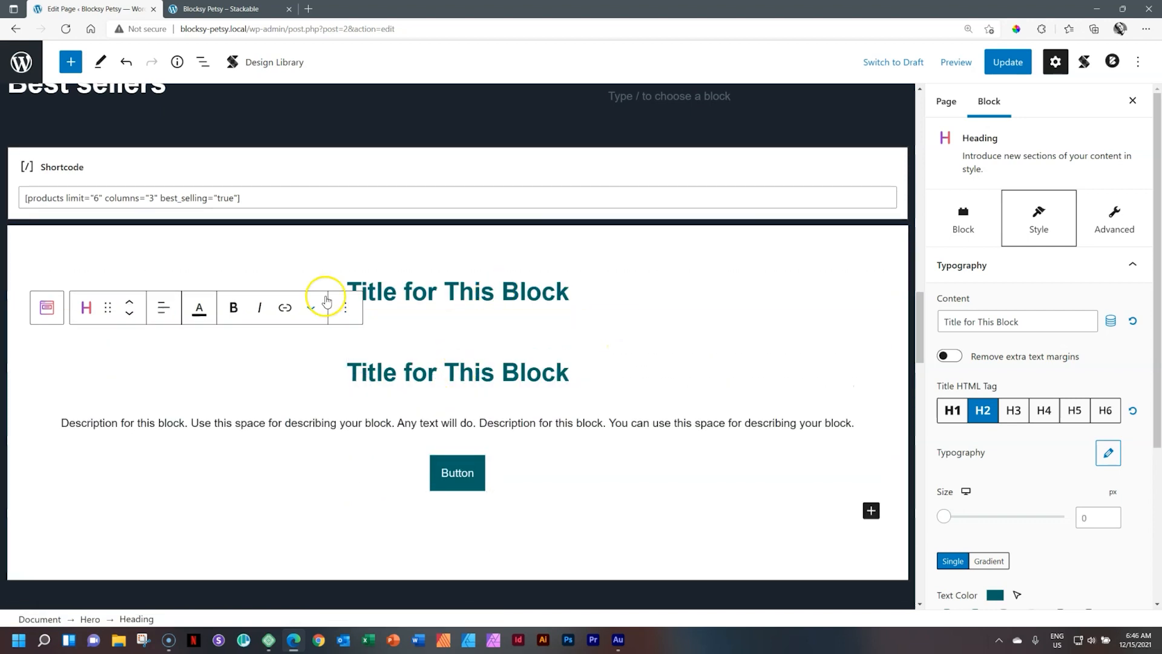
click(345, 308)
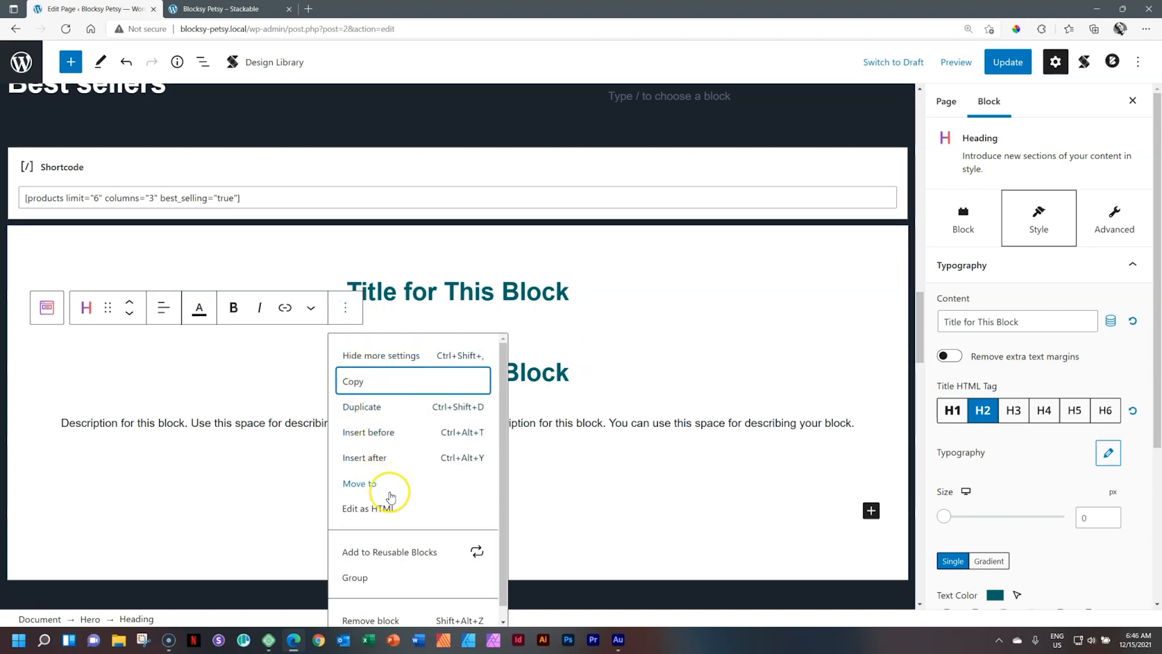
click(385, 622)
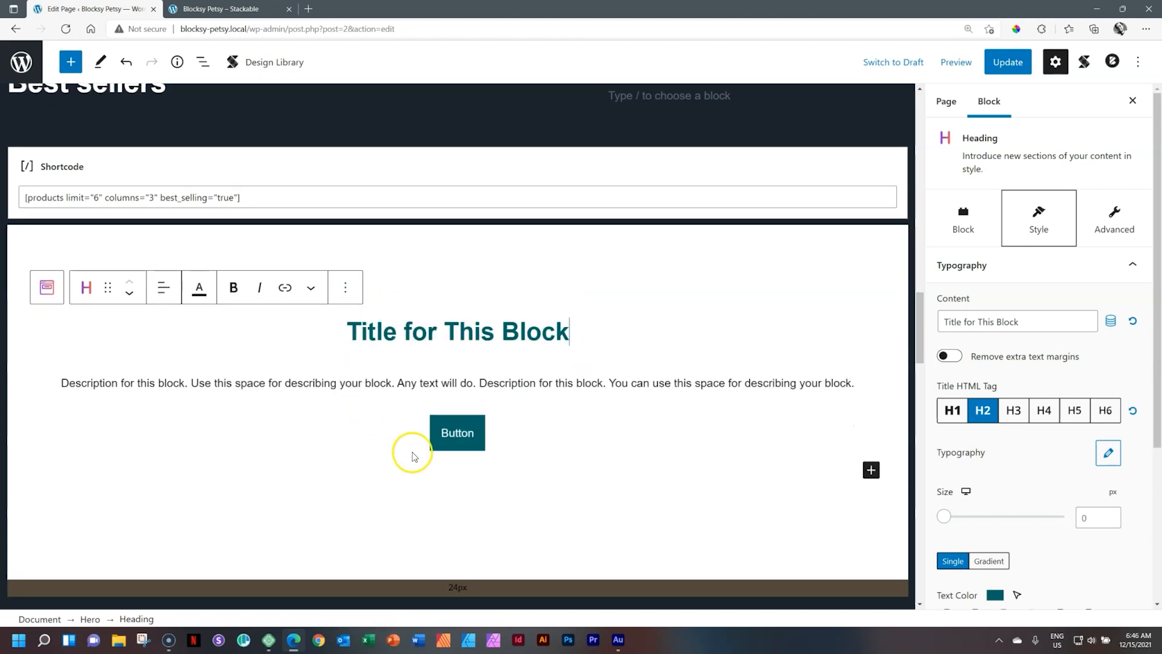
Select the whole Hero block, search the block library for "col" and look at the Columns / Container block's preview
click(666, 264)
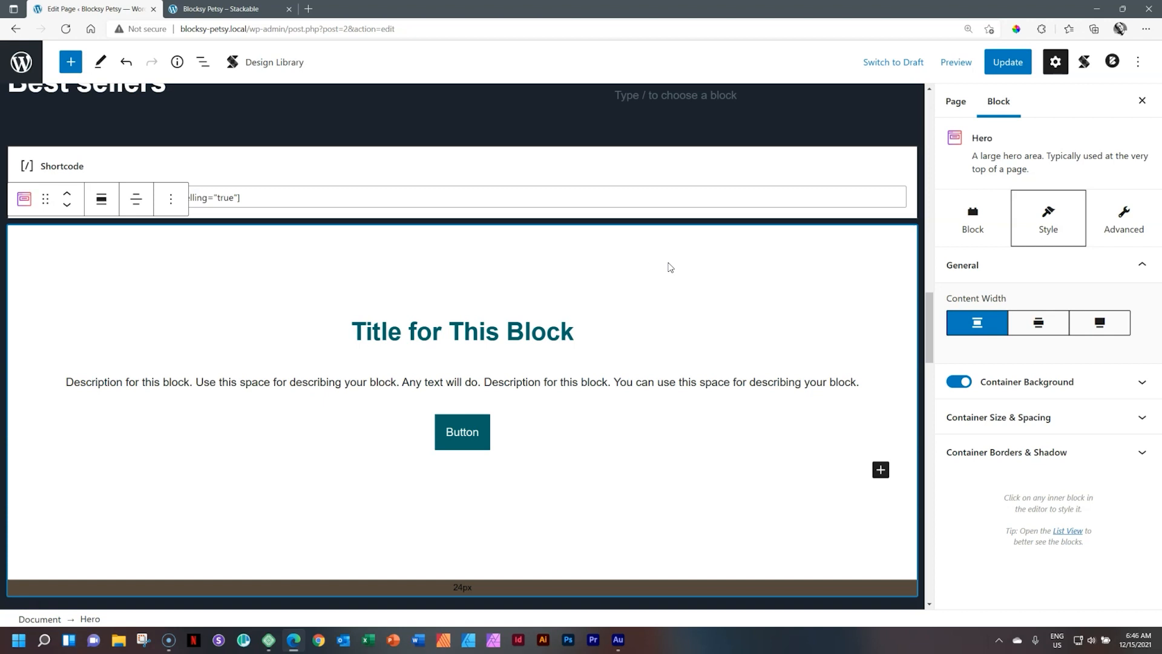
click(670, 252)
click(64, 67)
click(57, 109)
text(co)
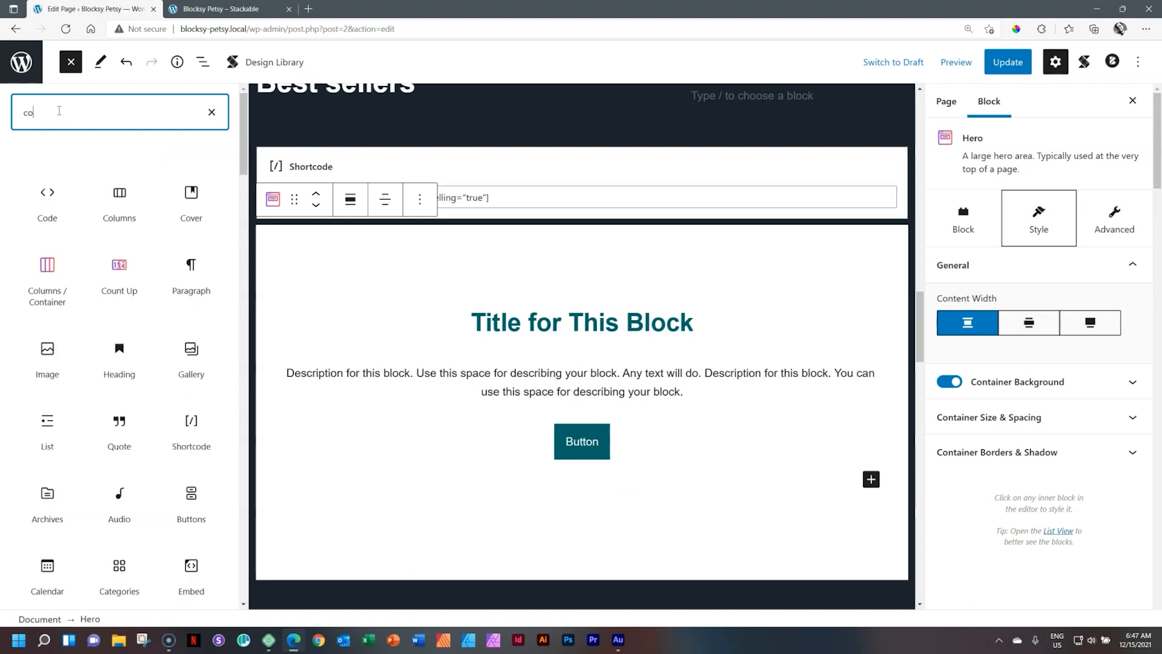
text(l)
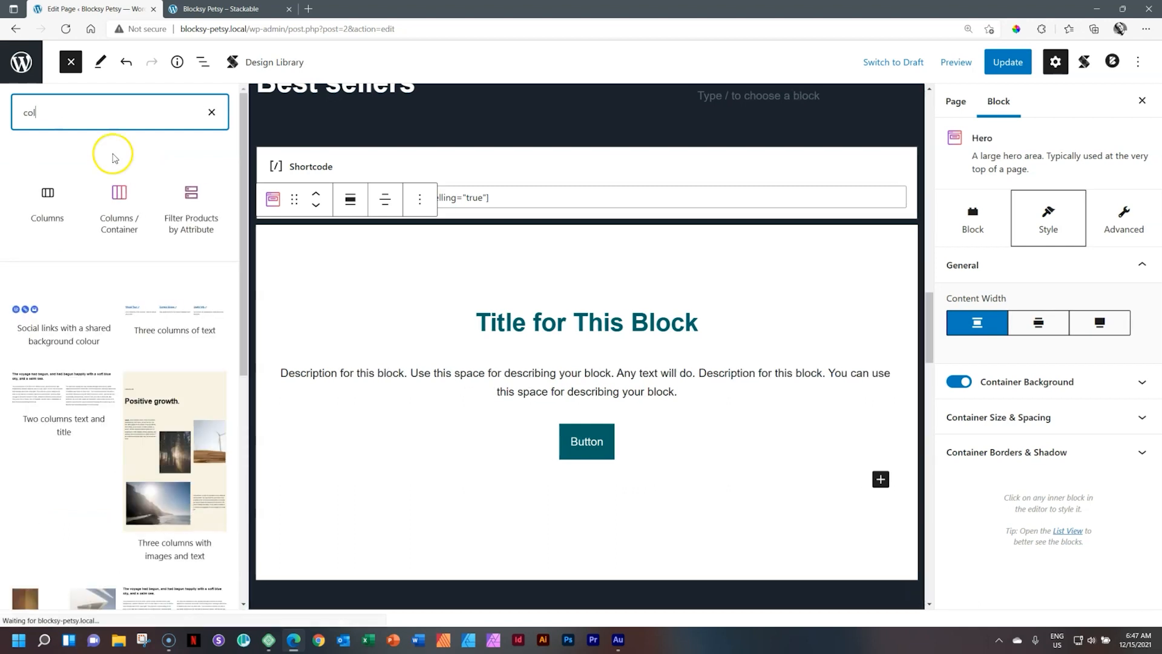
mouse_move(127, 200)
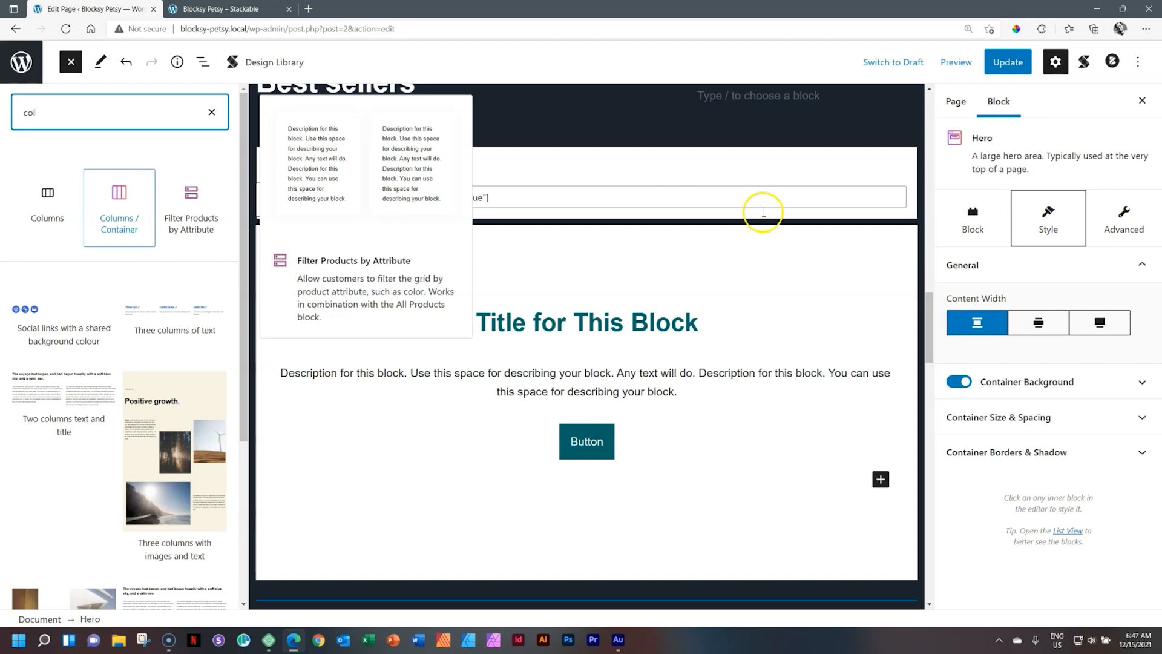
Insert a Stackable Columns / Container block with the 50 / 50 variation at the empty paragraph ending the page
drag(930, 321, 931, 613)
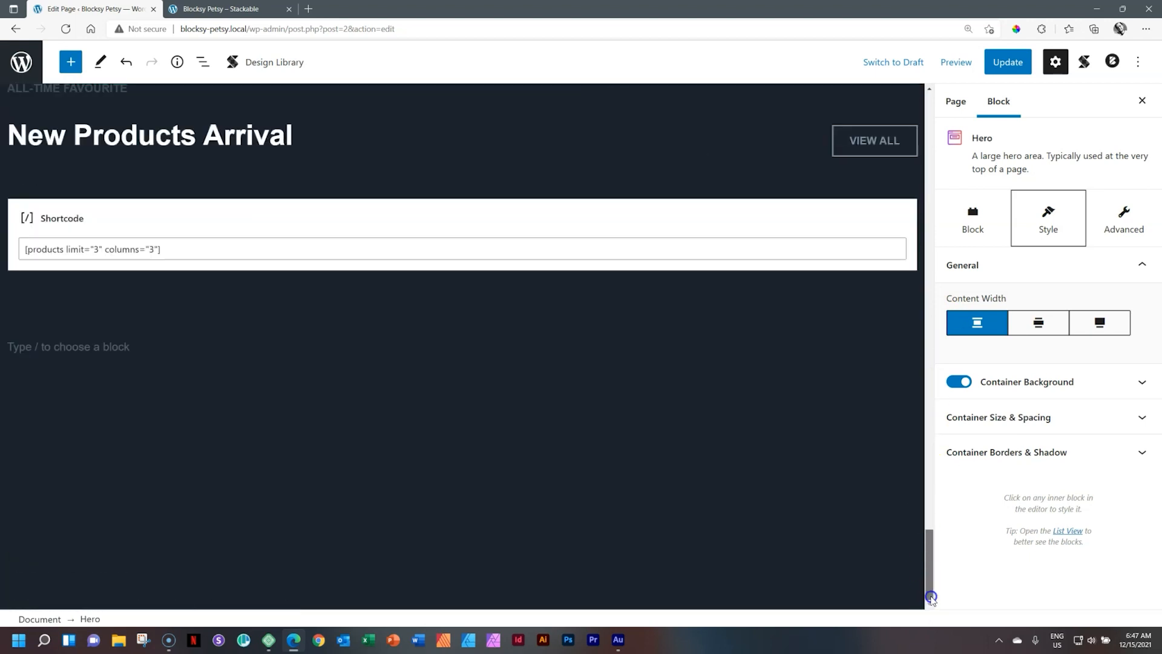
click(204, 61)
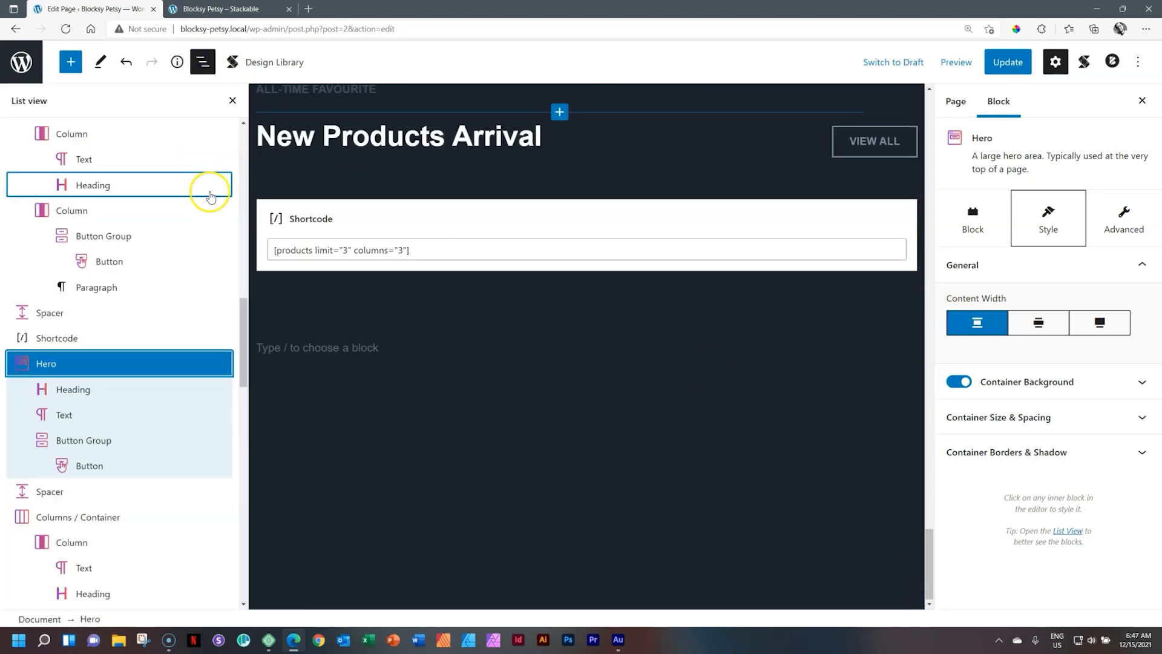
scroll(212, 199, down, 10)
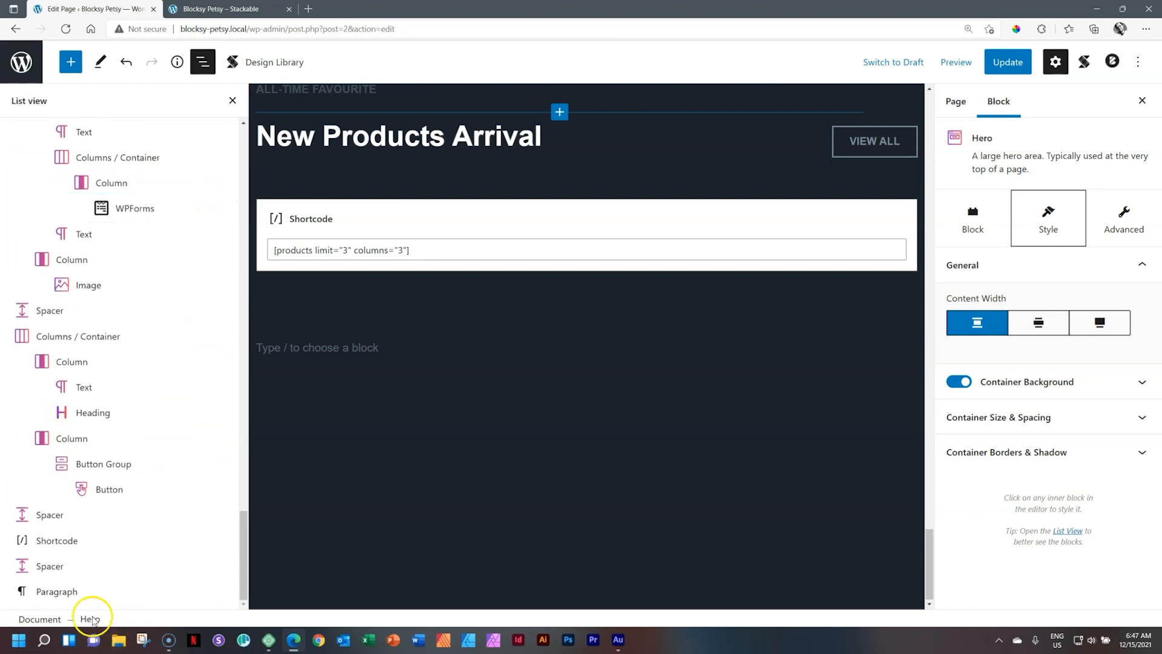
click(85, 593)
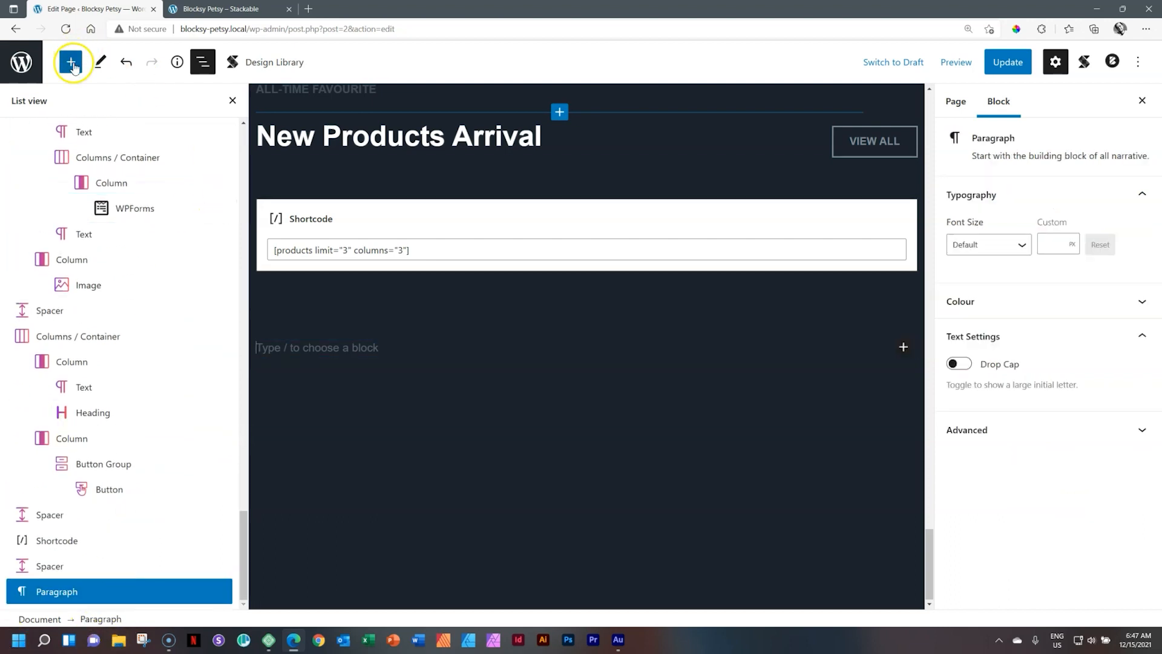
click(70, 62)
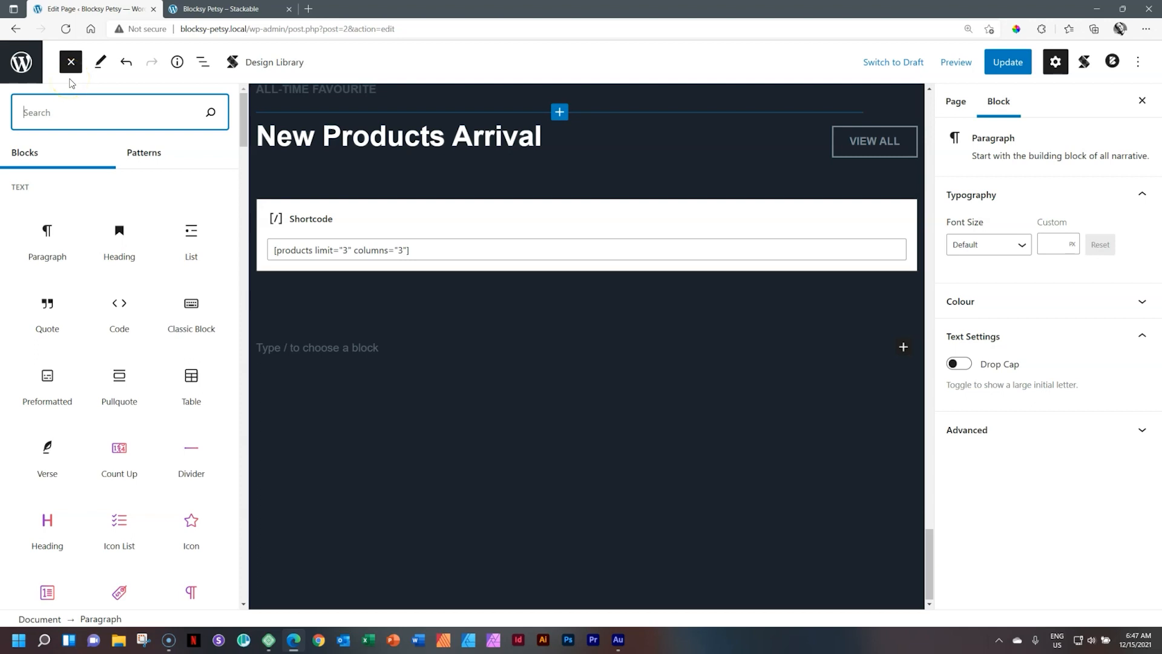
text(col)
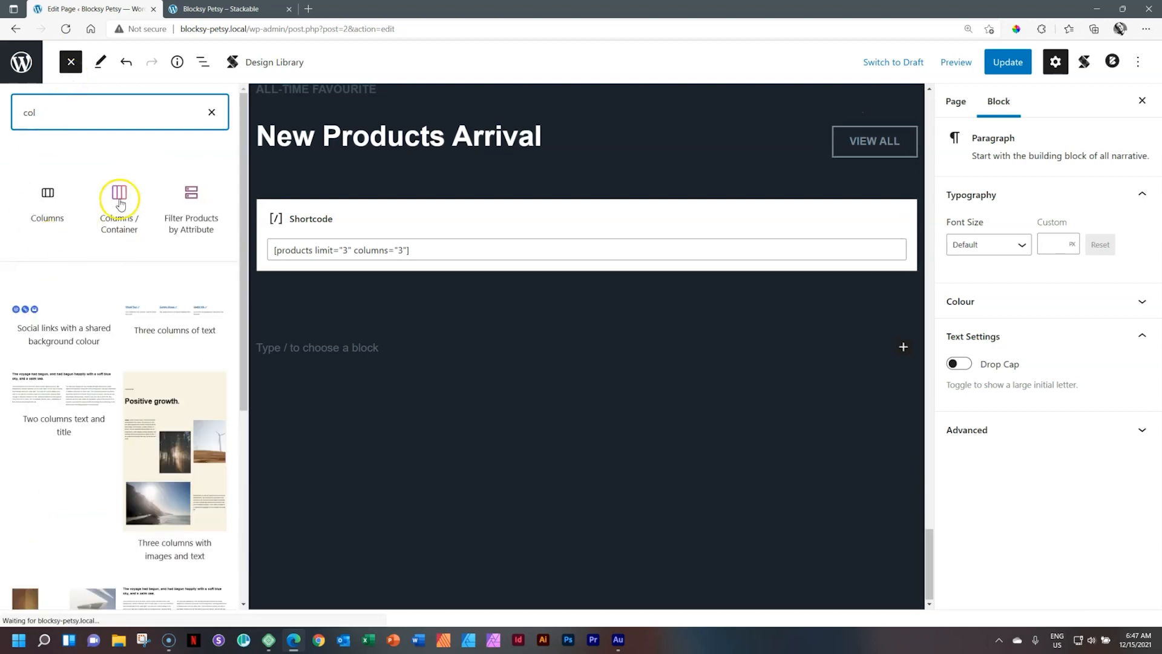
click(119, 192)
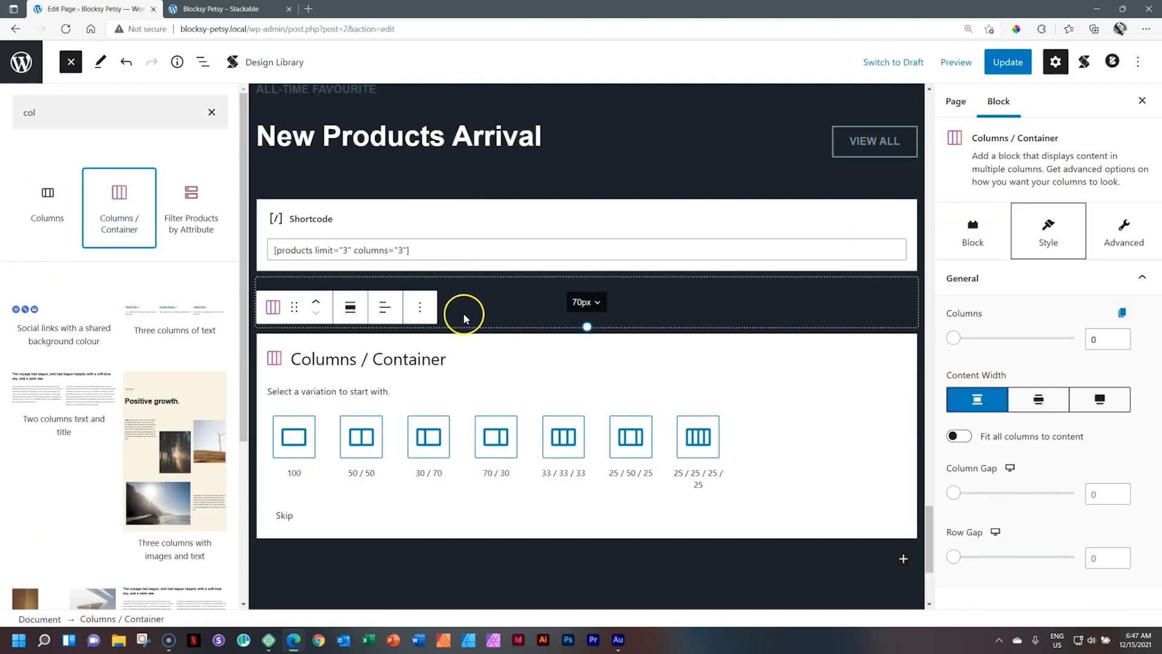
click(354, 449)
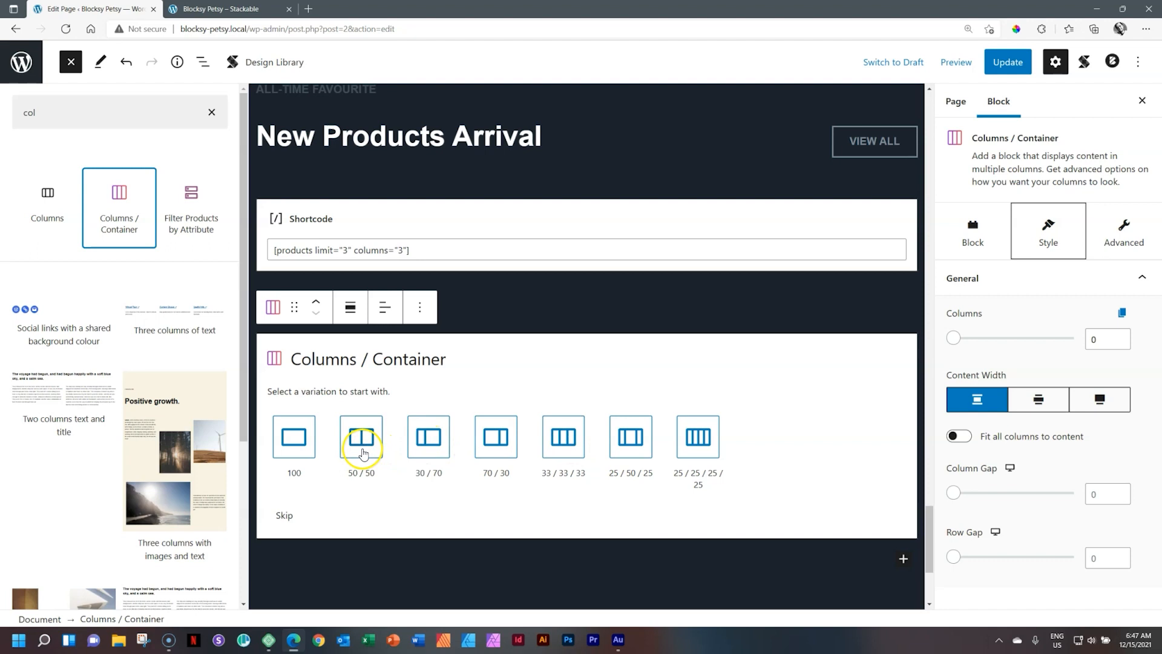
click(363, 449)
click(119, 438)
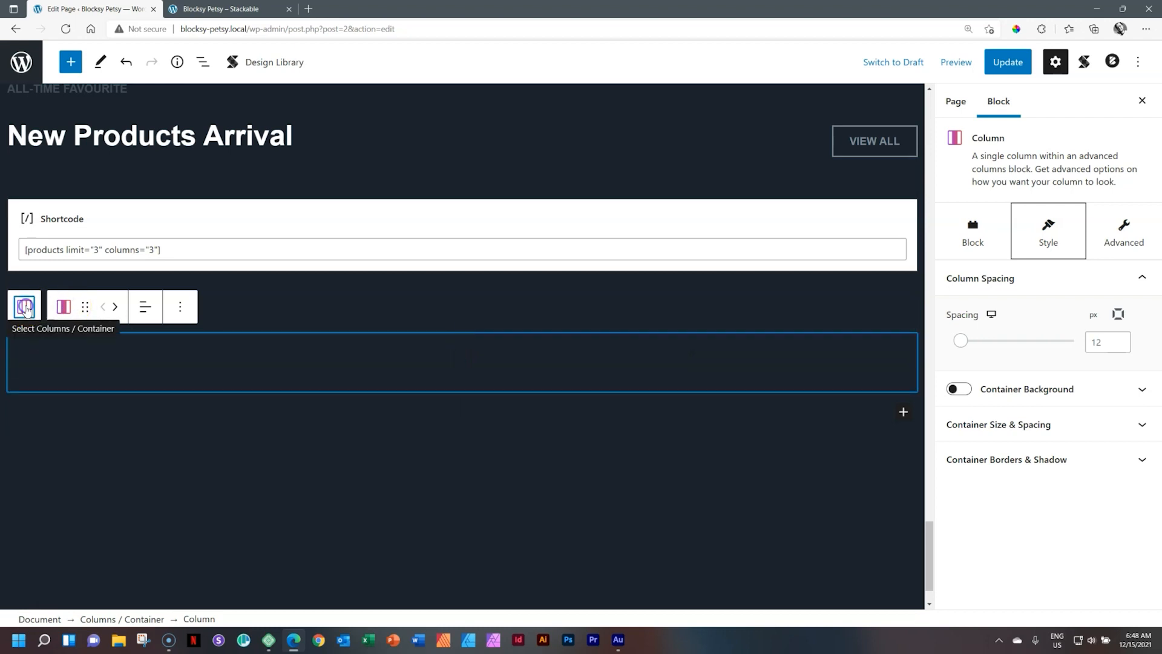
Select the whole Columns / Container block and turn on its background in the block settings
click(25, 308)
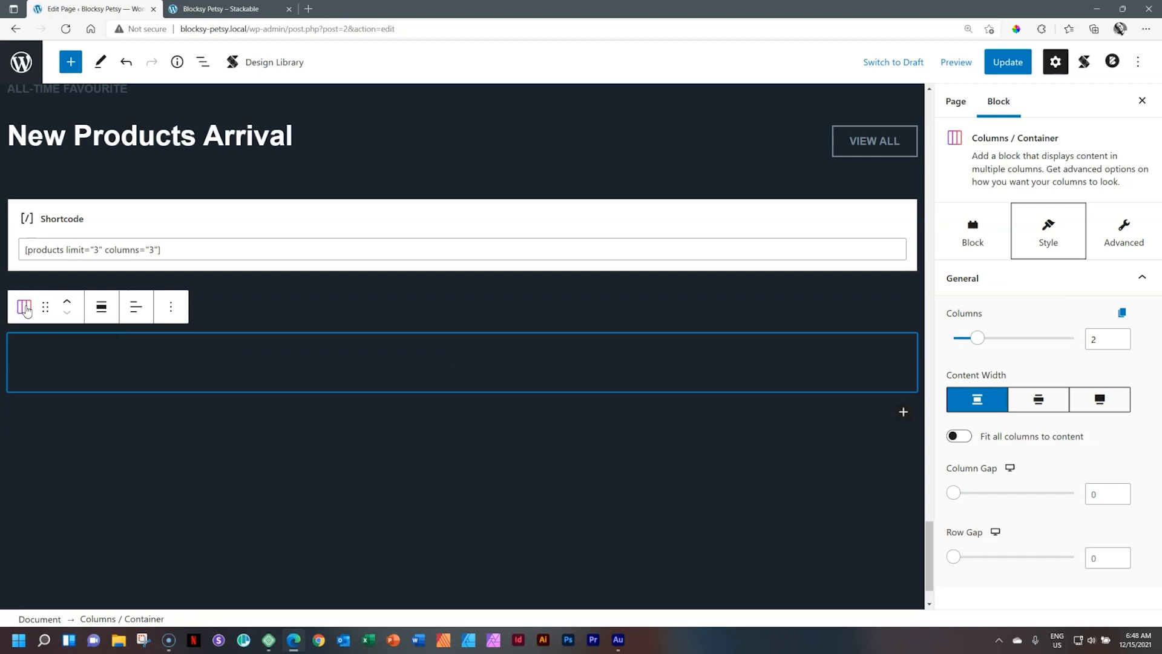
click(989, 232)
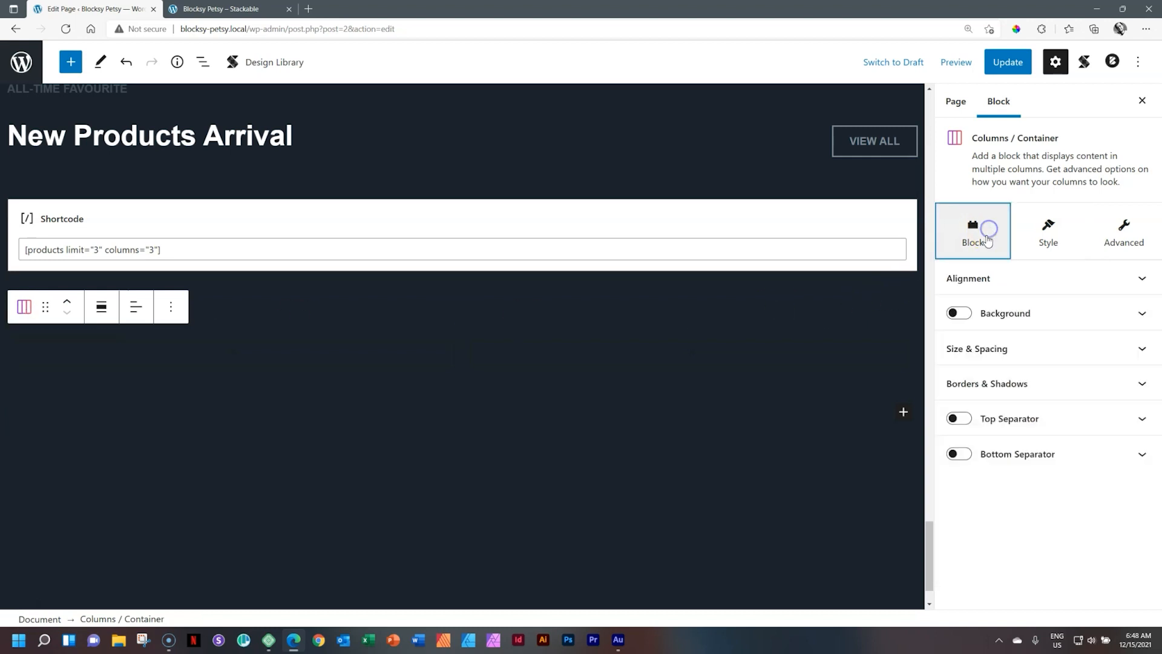
click(967, 313)
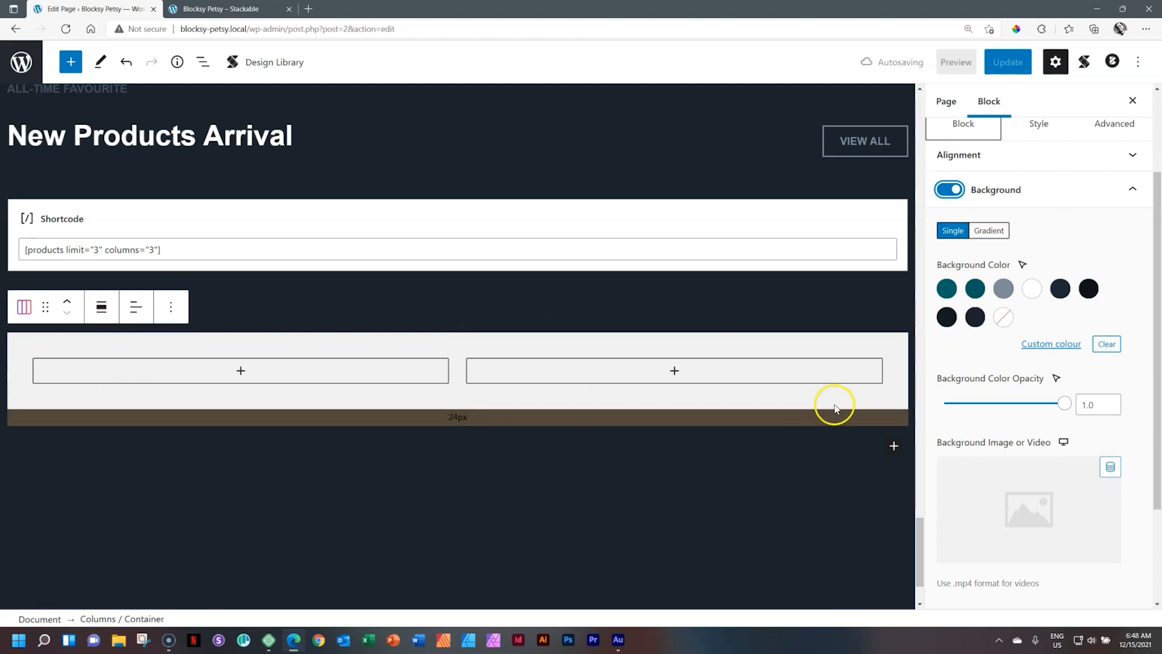
click(1007, 190)
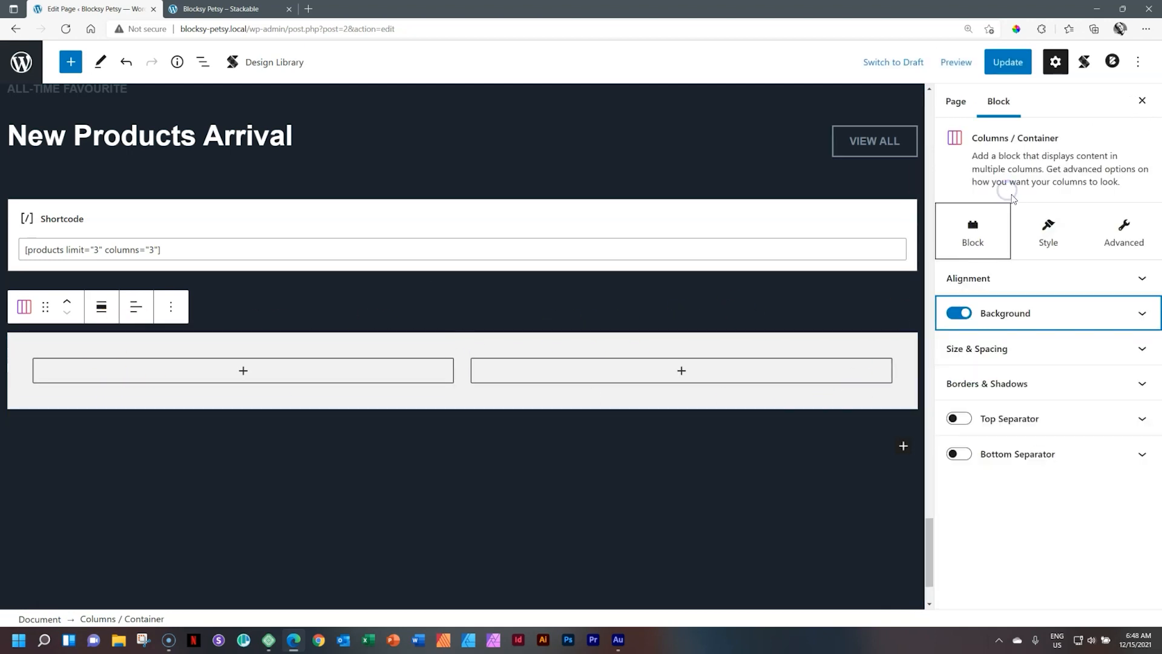
Look at the container's alignment options, raise its minimum height in Size & Spacing and center its content vertically
click(998, 279)
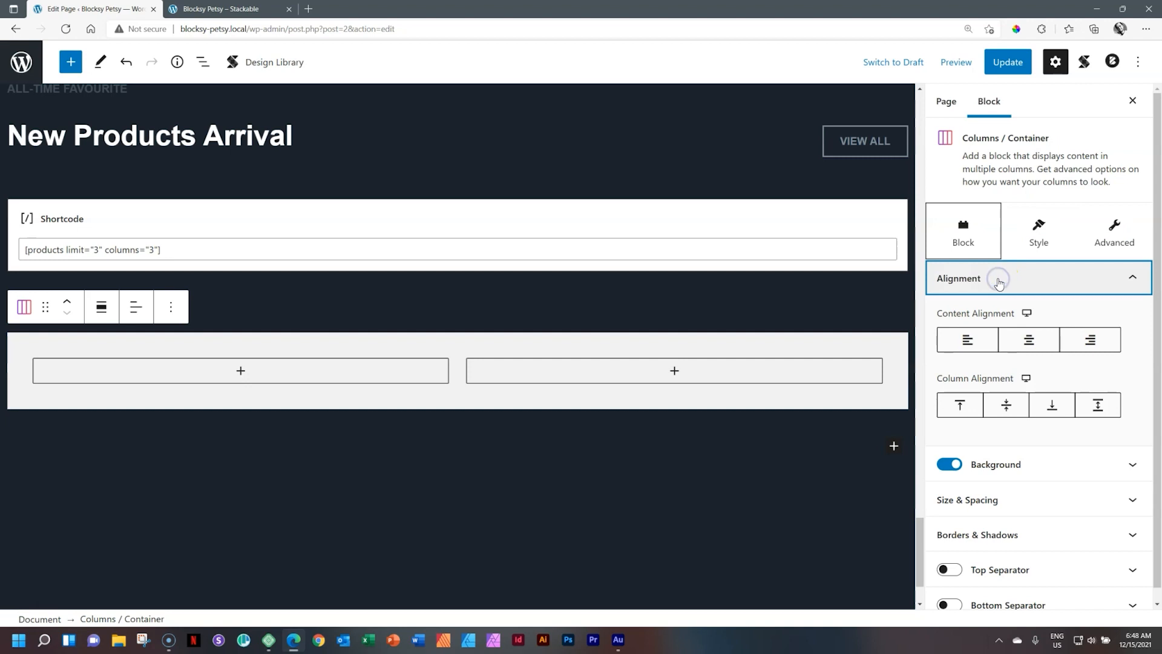
click(999, 278)
click(997, 343)
click(1113, 227)
click(1114, 241)
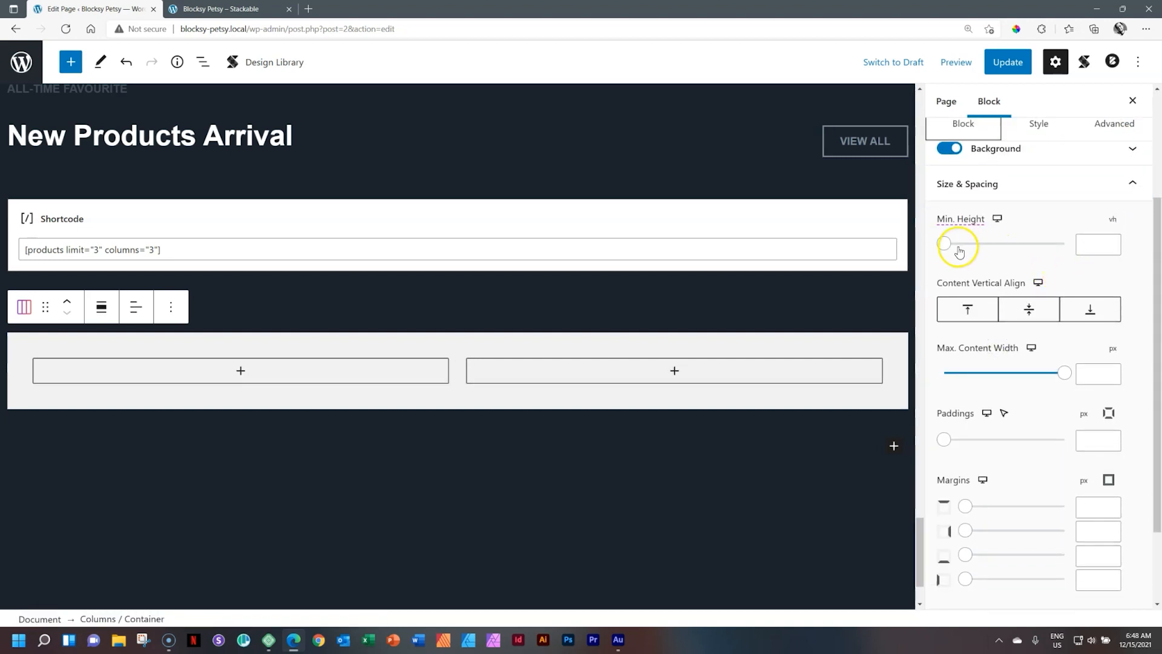
drag(945, 244, 981, 245)
click(1031, 309)
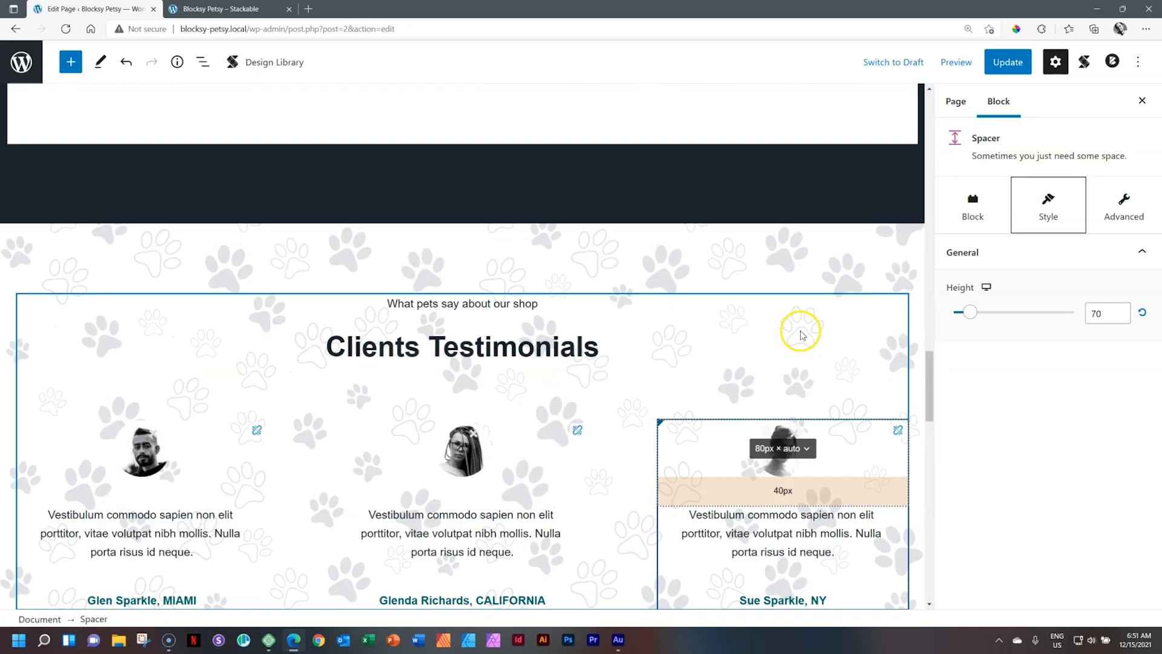
Exit the home page editor and return to the list of pages
scroll(801, 335, up, 7)
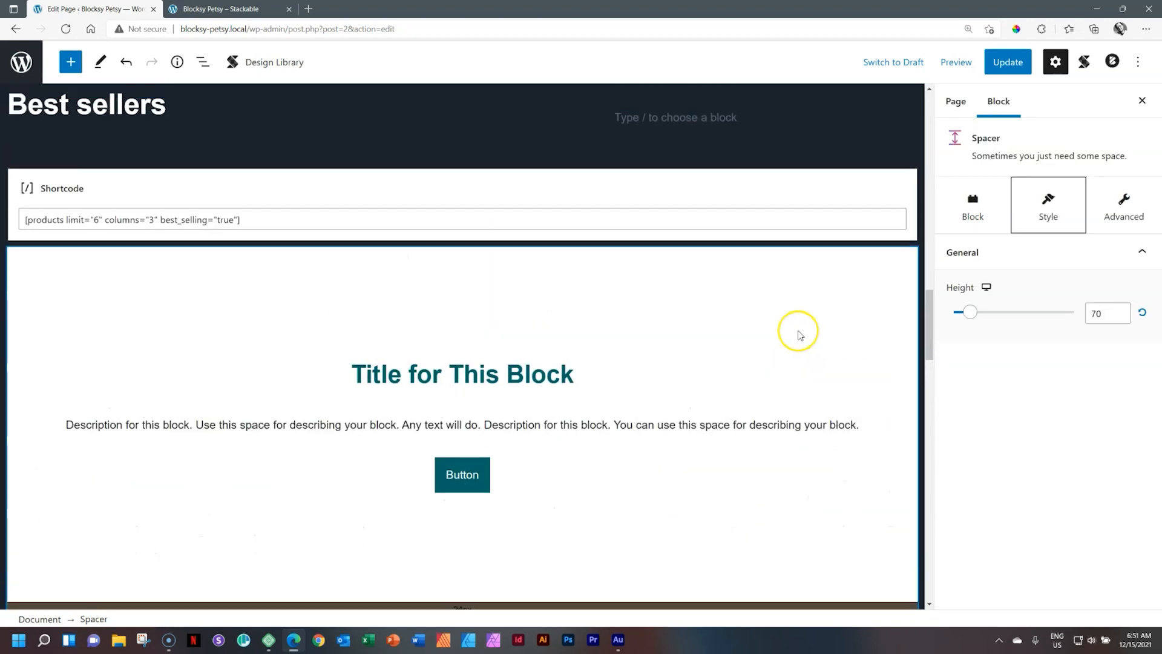
scroll(798, 331, down, 1)
drag(931, 344, 933, 123)
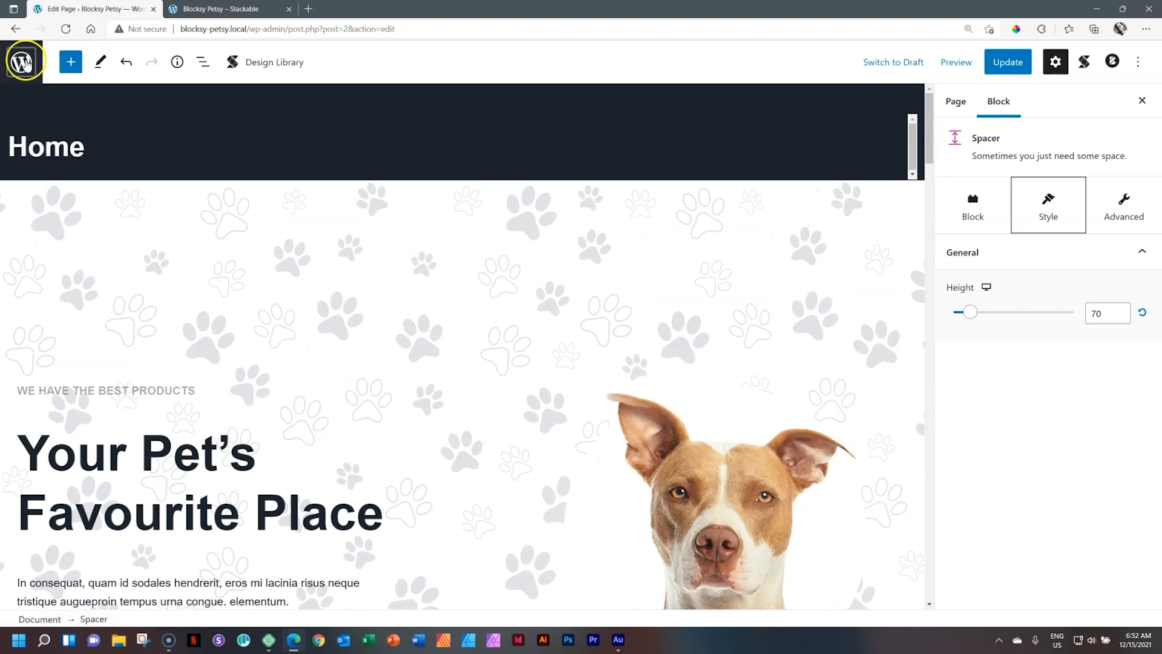
click(23, 61)
click(640, 113)
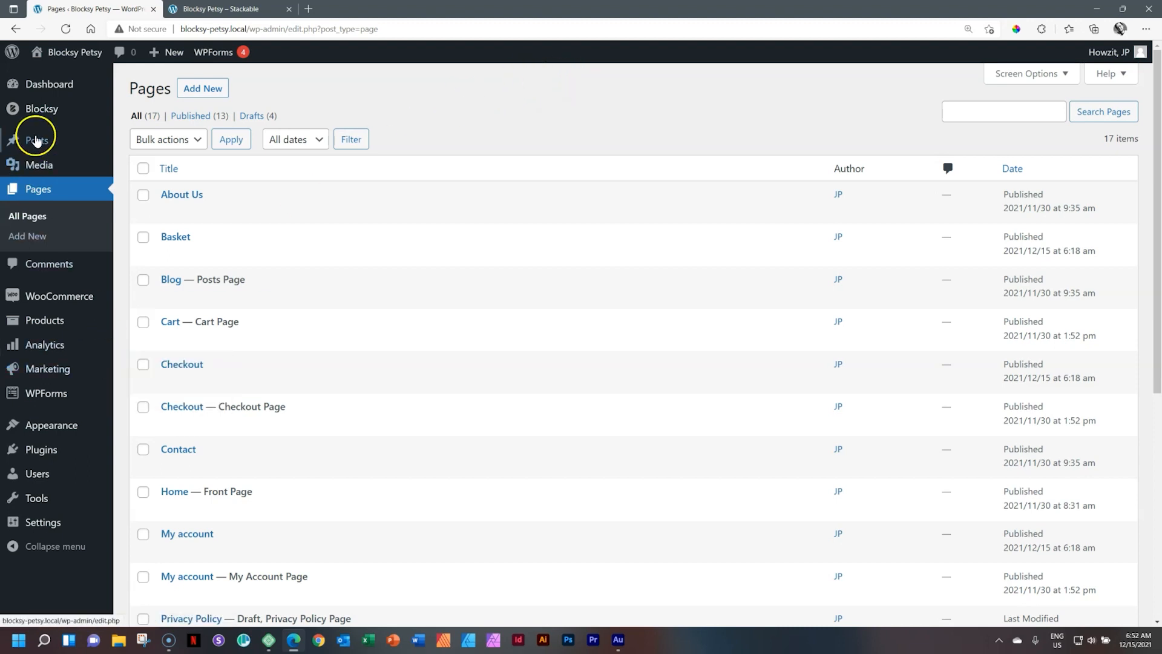
Open the preview of the Petsy starter from Blocksy's starter sites
click(41, 110)
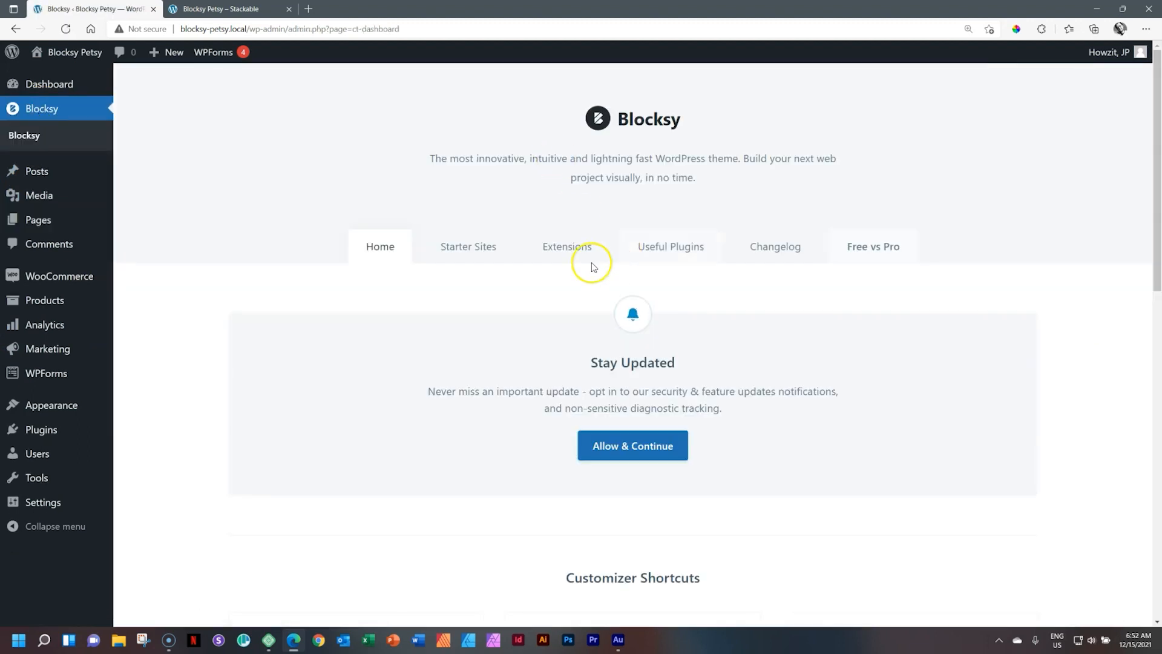
click(486, 248)
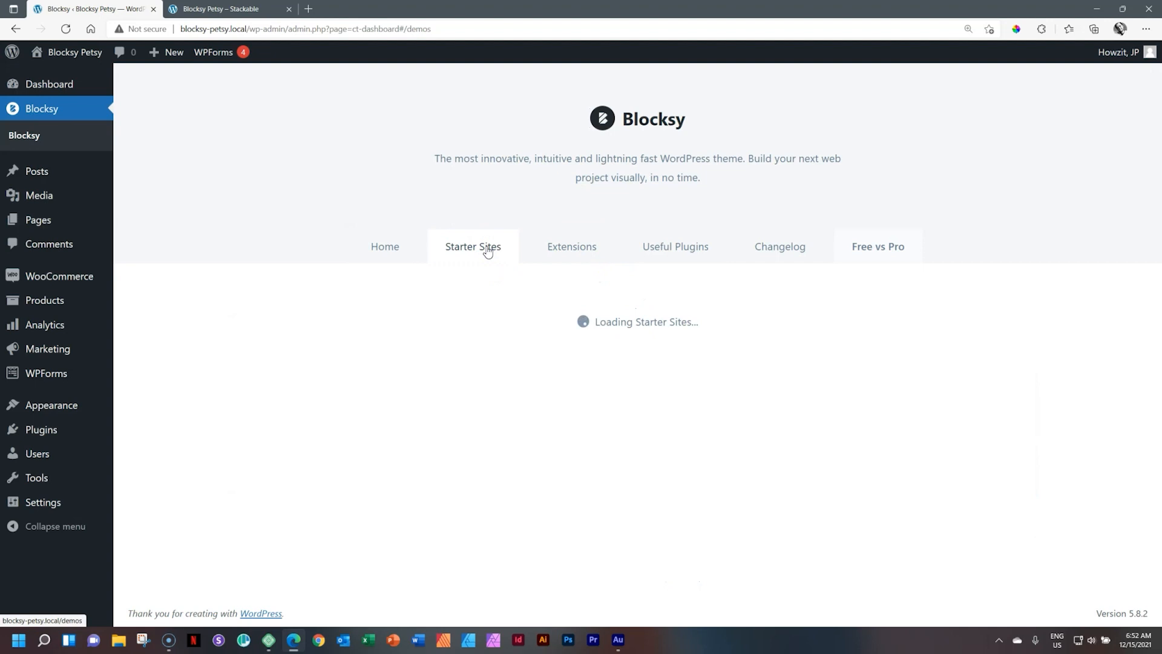
click(491, 253)
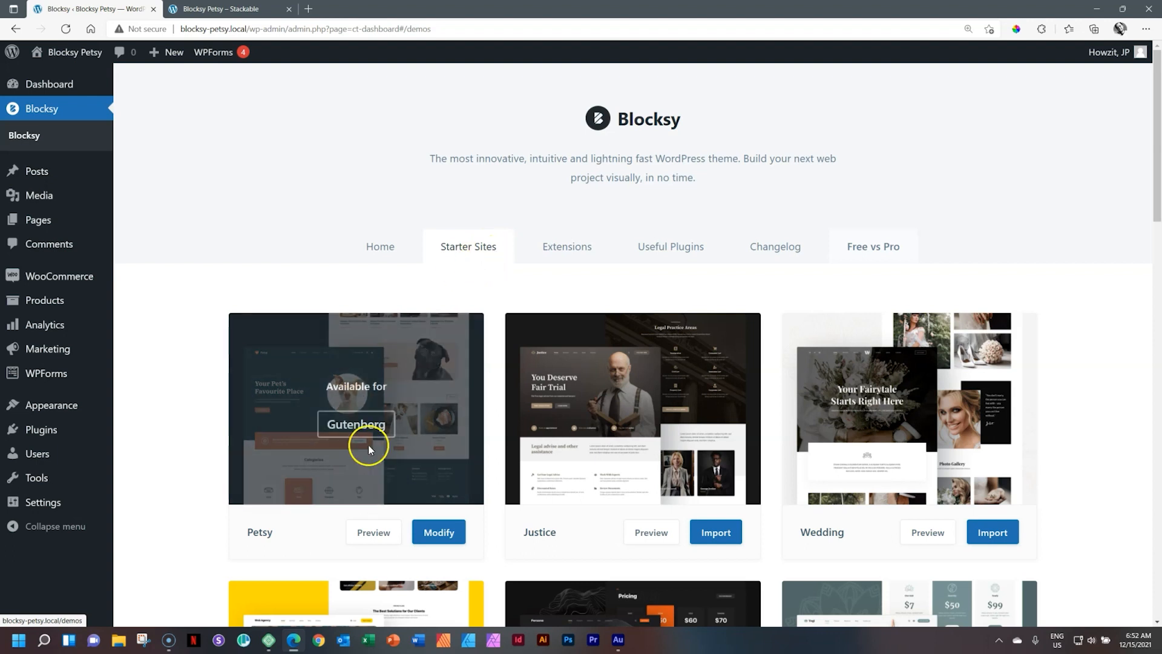
click(373, 533)
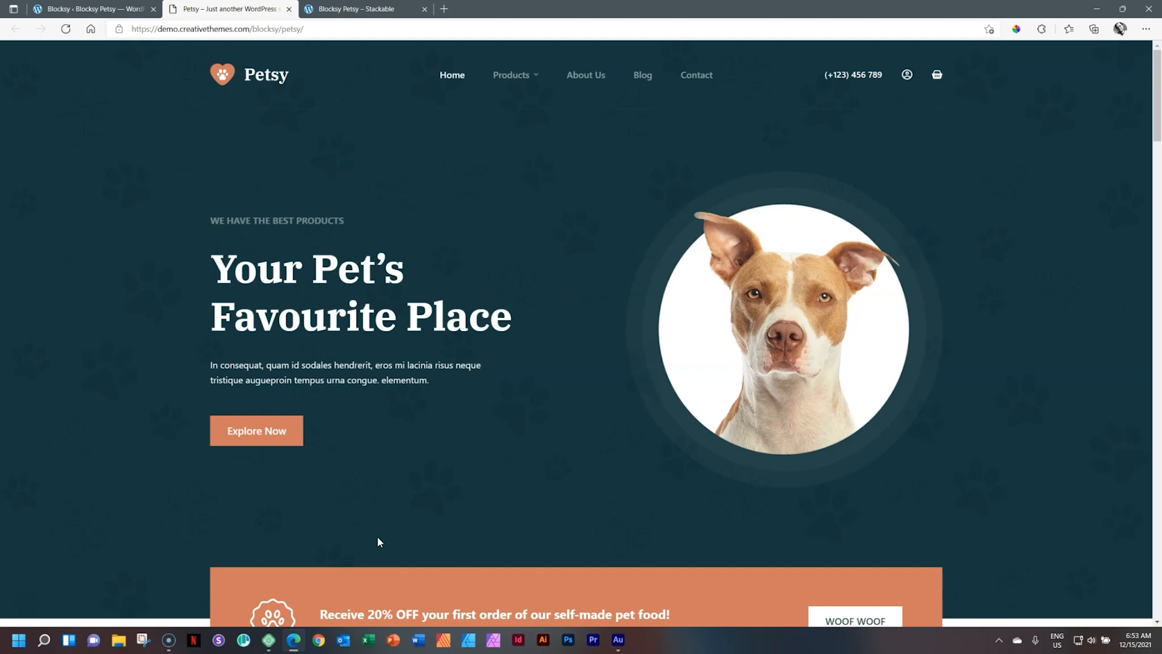
Look through the Petsy demo's home page down to its footer and examine its Products menu categories
click(398, 365)
mouse_move(1153, 113)
mouse_down()
mouse_move(1157, 276)
mouse_move(1160, 111)
mouse_up()
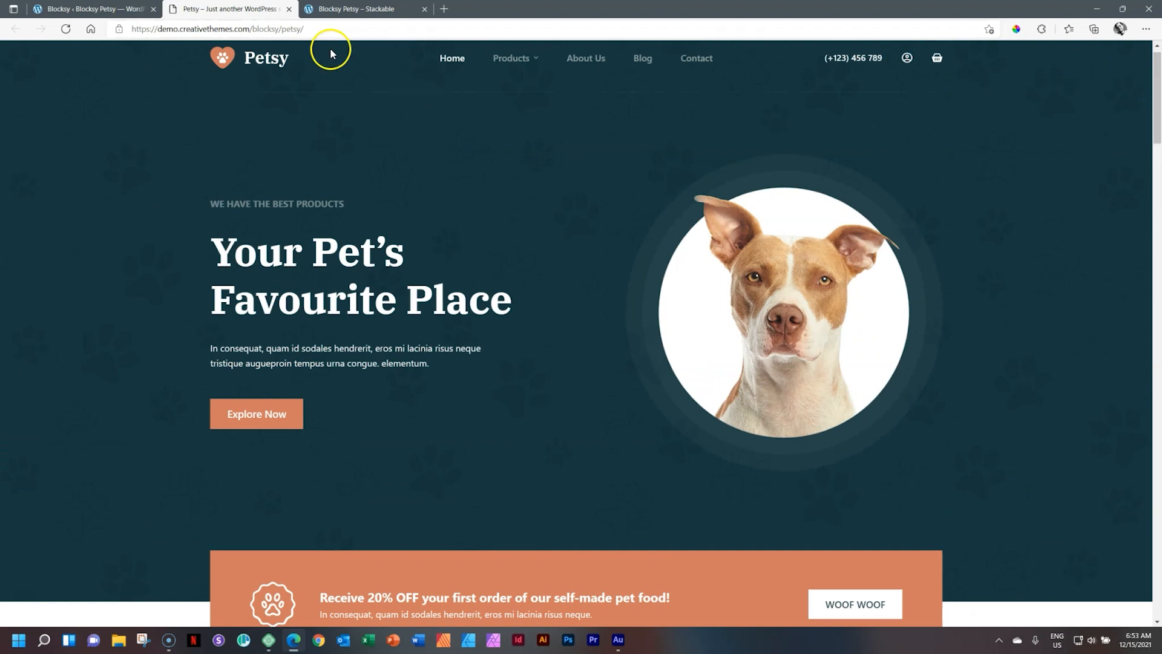
drag(1157, 126, 1157, 608)
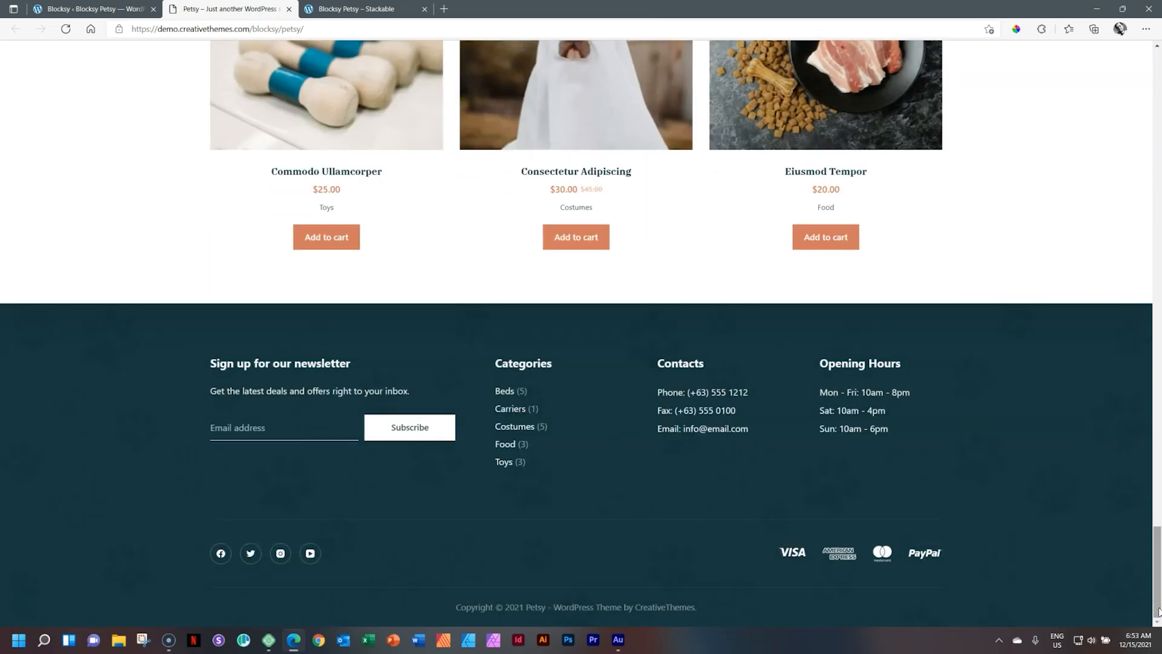
mouse_move(1158, 612)
mouse_down()
mouse_move(1158, 524)
mouse_move(1157, 609)
mouse_up()
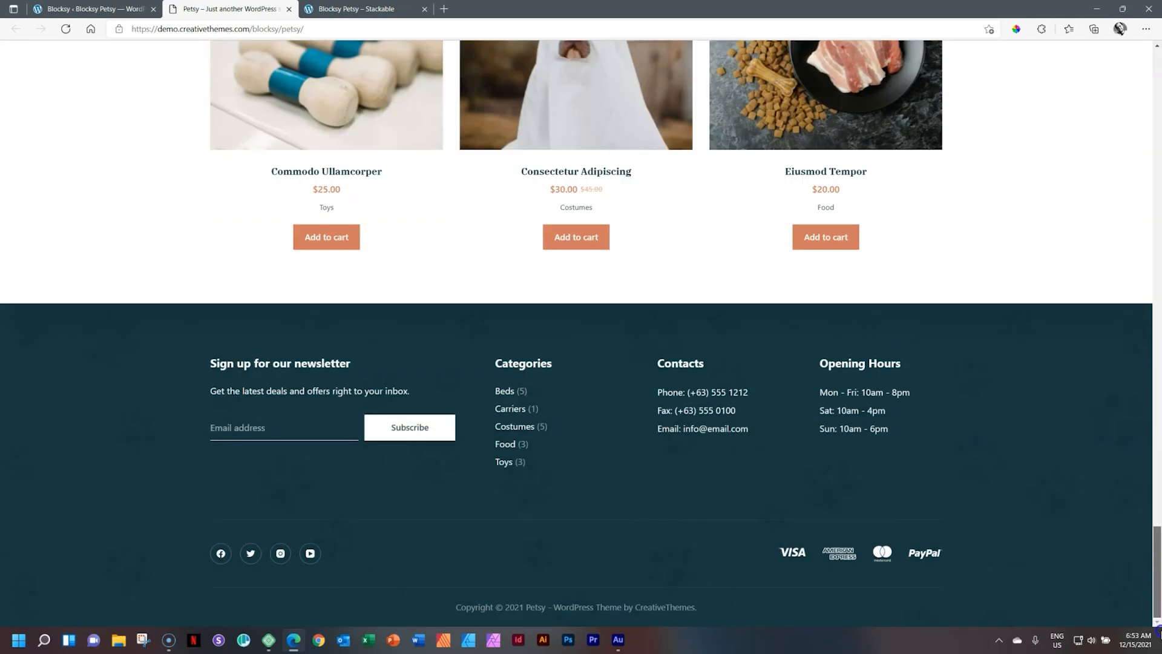
click(1142, 562)
drag(1157, 570, 1157, 76)
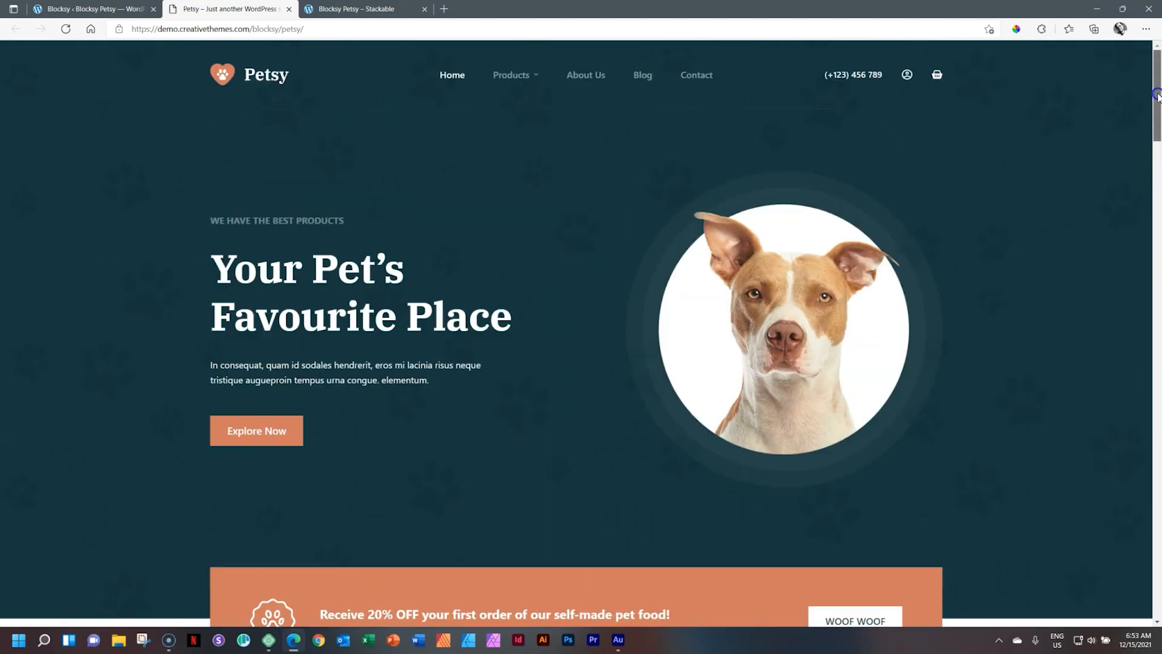
click(516, 85)
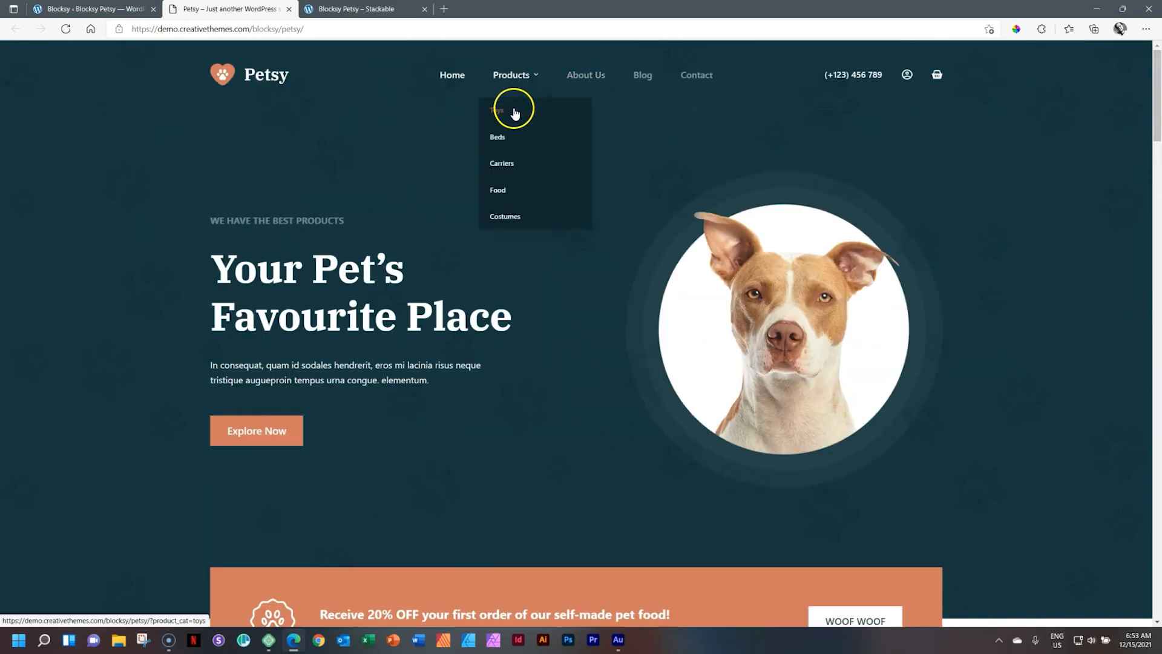
Open the demo shop's Beds category and view the Pellentesque Mauris product page
click(503, 138)
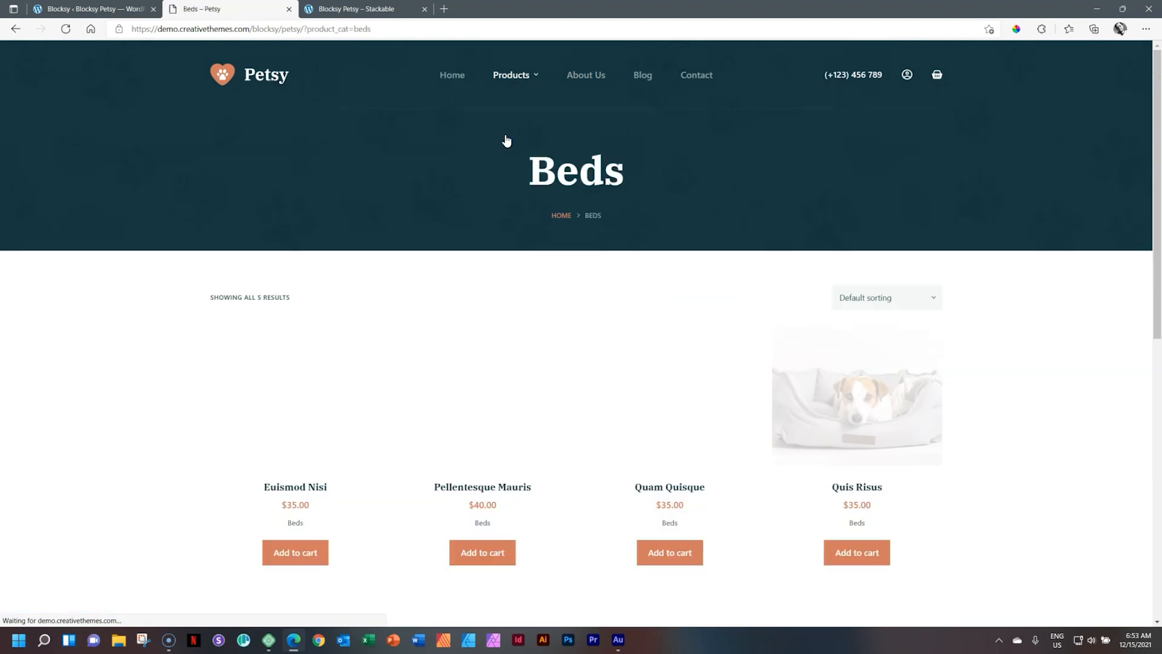
click(635, 404)
click(456, 417)
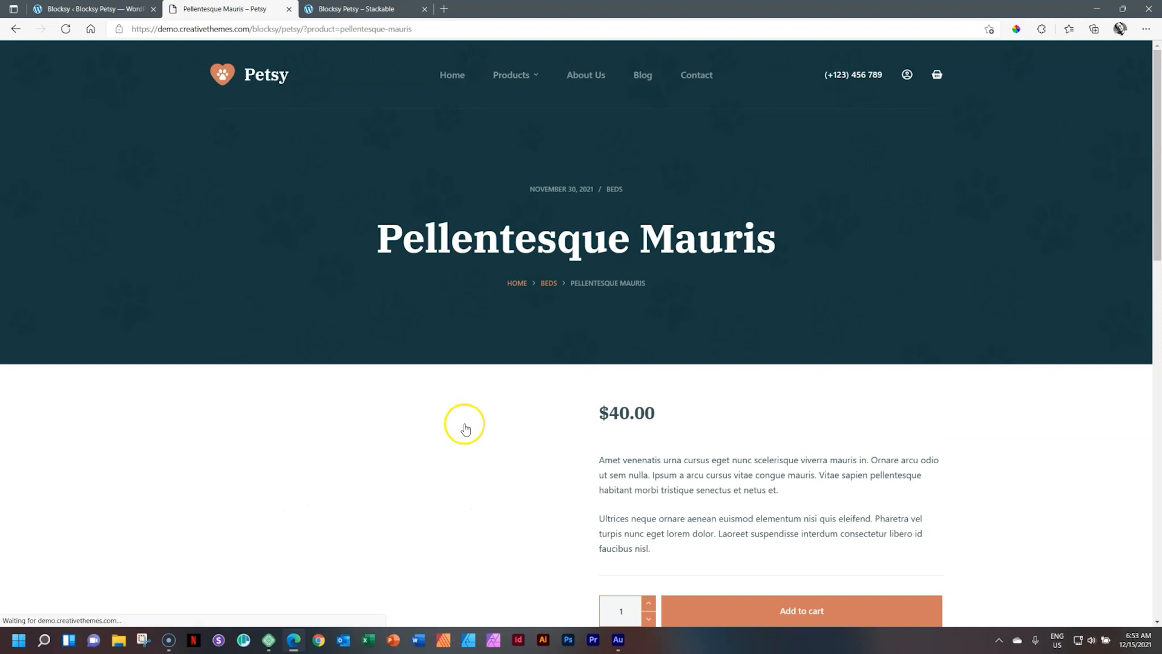
Open the demo's About Us page and look through its content down the page
click(586, 77)
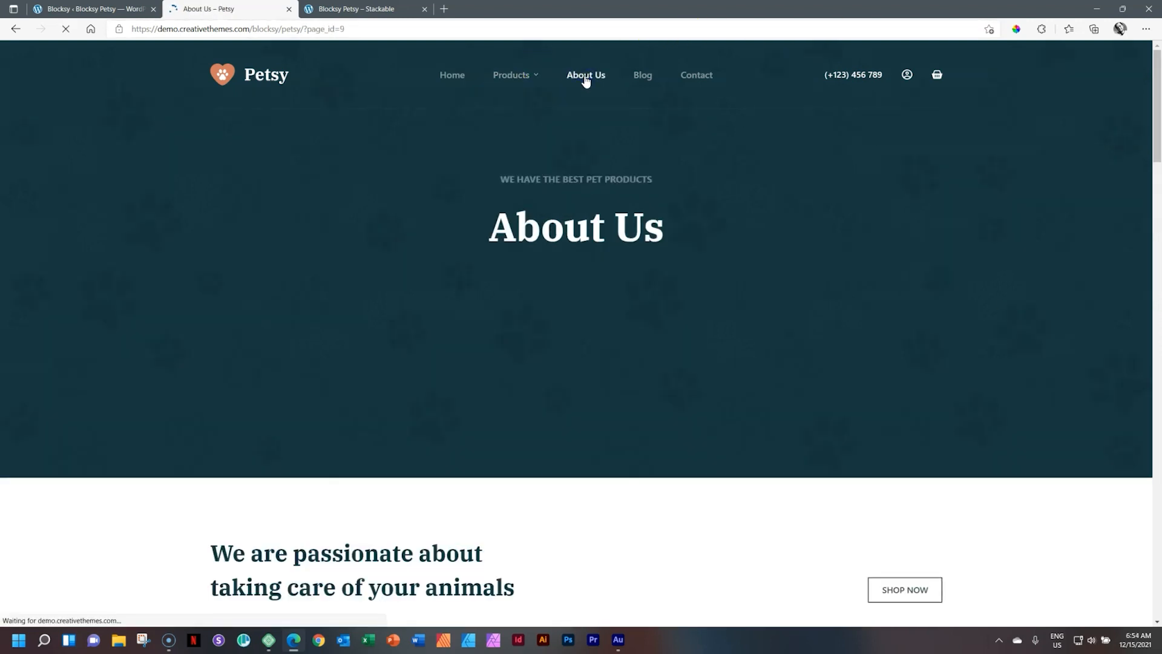
drag(1155, 148, 1158, 201)
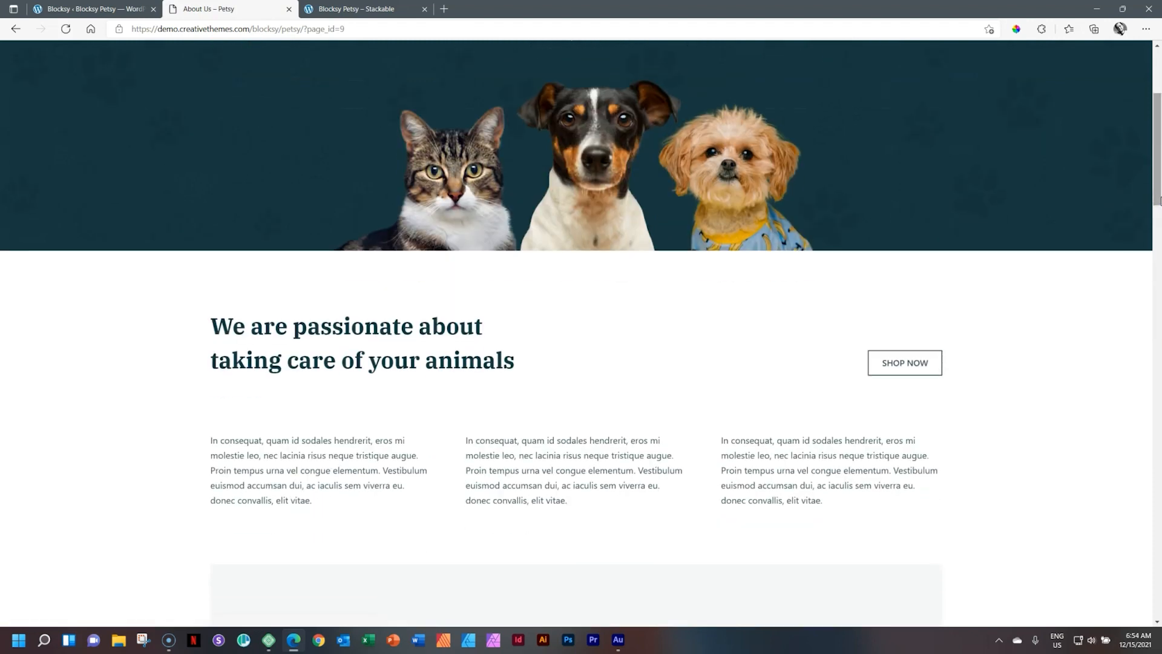
drag(1158, 167, 1158, 529)
Open the demo's blog post Aliquet Porttitor Lacusuctus Accumsan and look over its layout
click(485, 361)
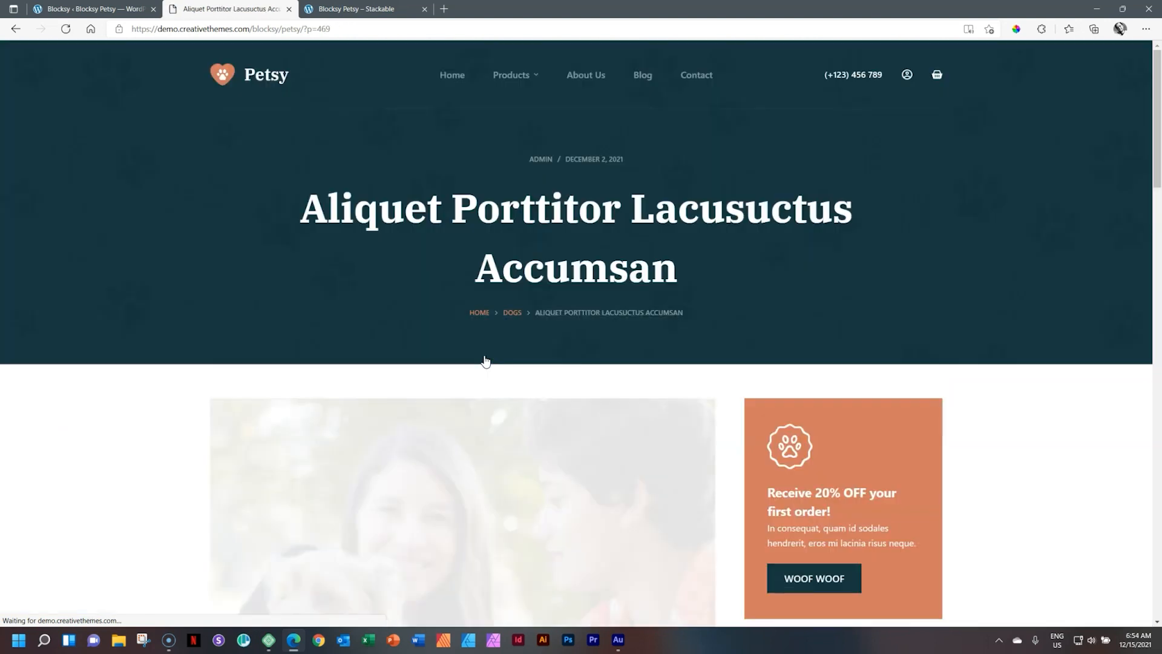
mouse_move(1158, 72)
mouse_down()
mouse_move(1158, 464)
mouse_move(1159, 92)
mouse_up()
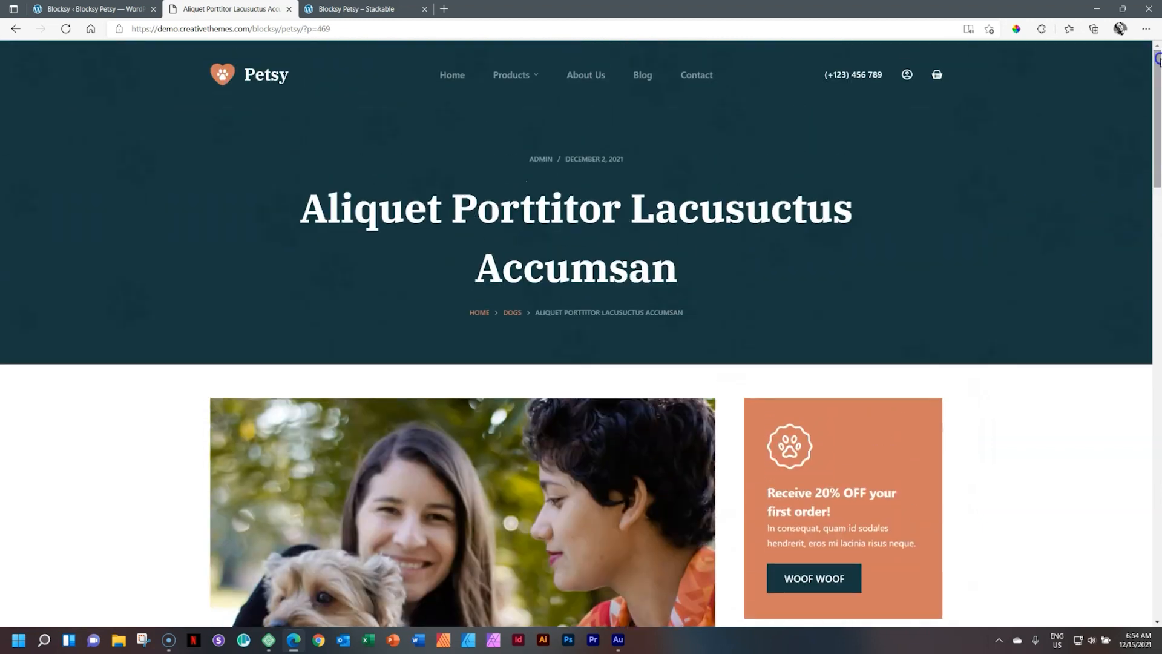